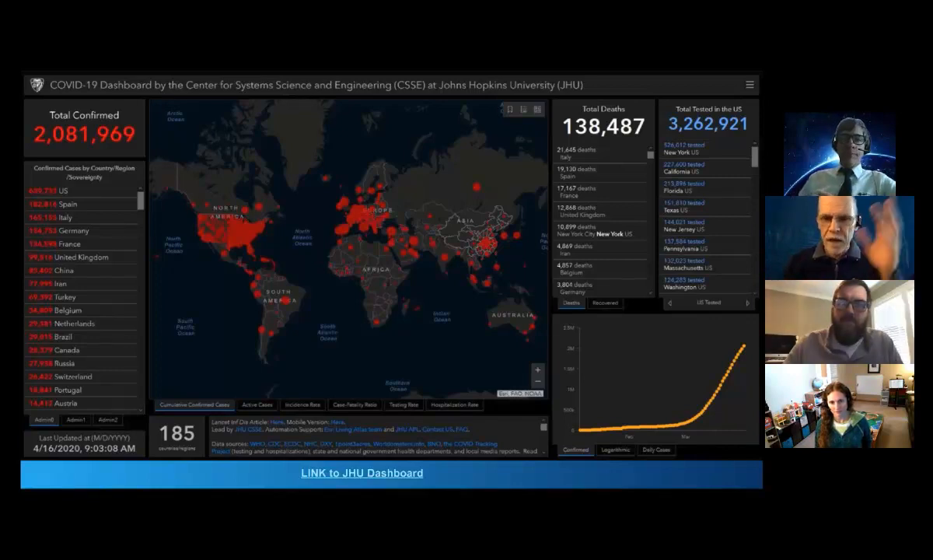
Step: Advance the presentation to the MCH Dashboard slide and switch to Firefox's live MCH Strategic Data school status window
key(Right)
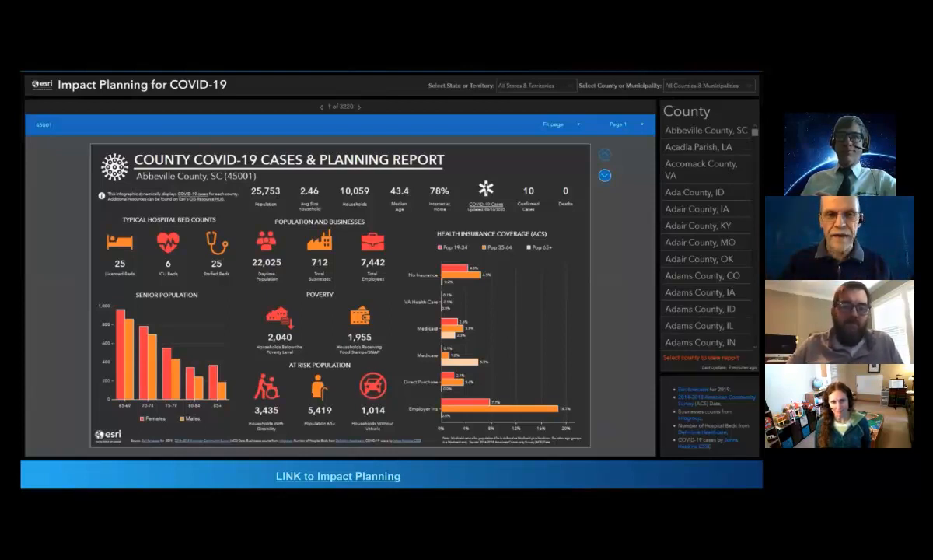
key(Right)
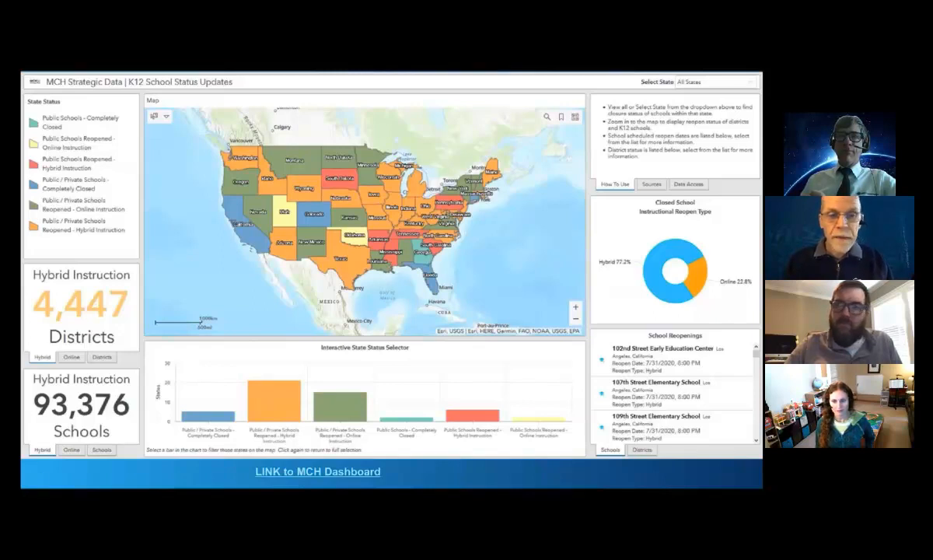
key(super+Tab)
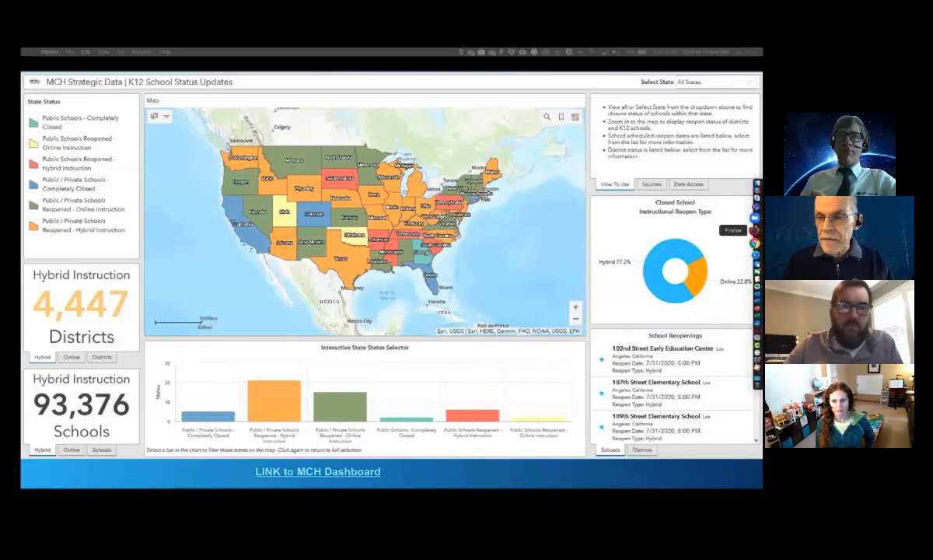
right_click(753, 230)
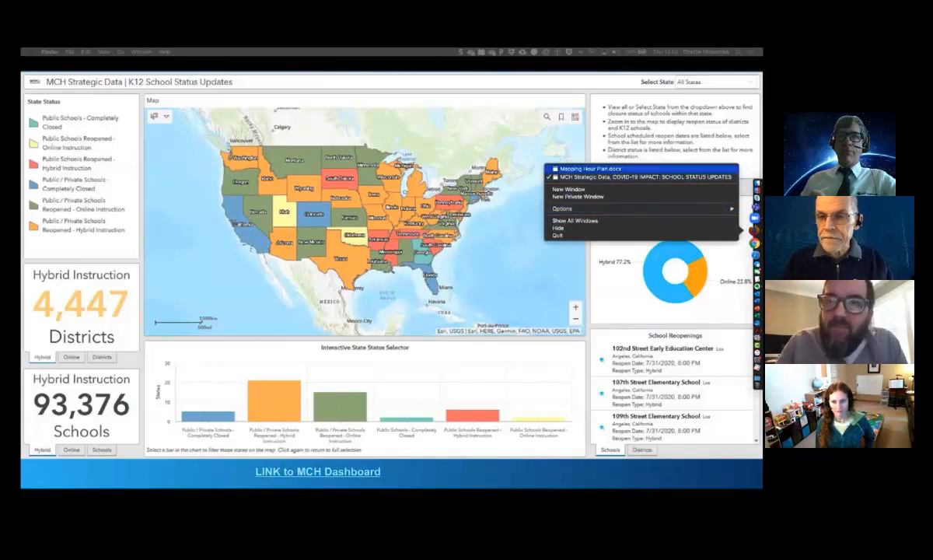
click(621, 176)
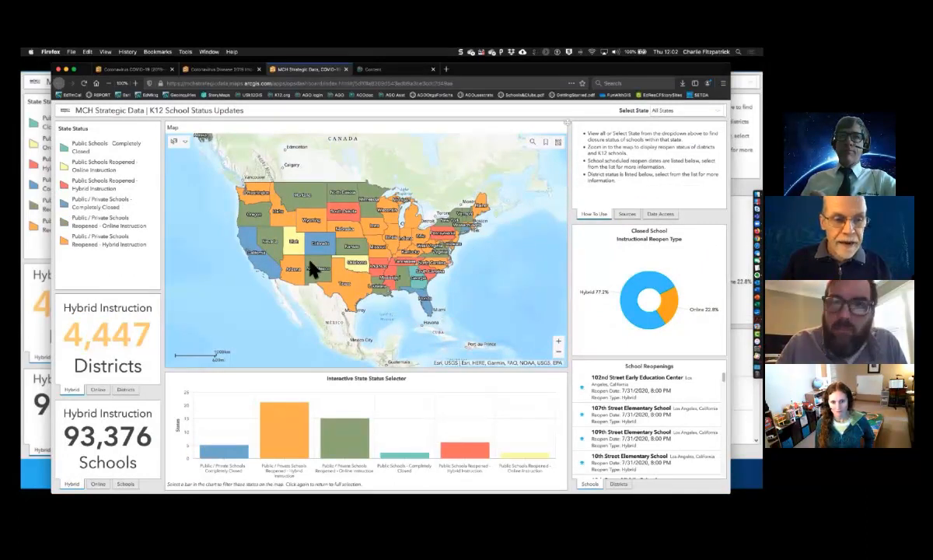
Step: Expand the browser window to full screen with the dashboard map centred on the United States
drag(263, 306, 297, 276)
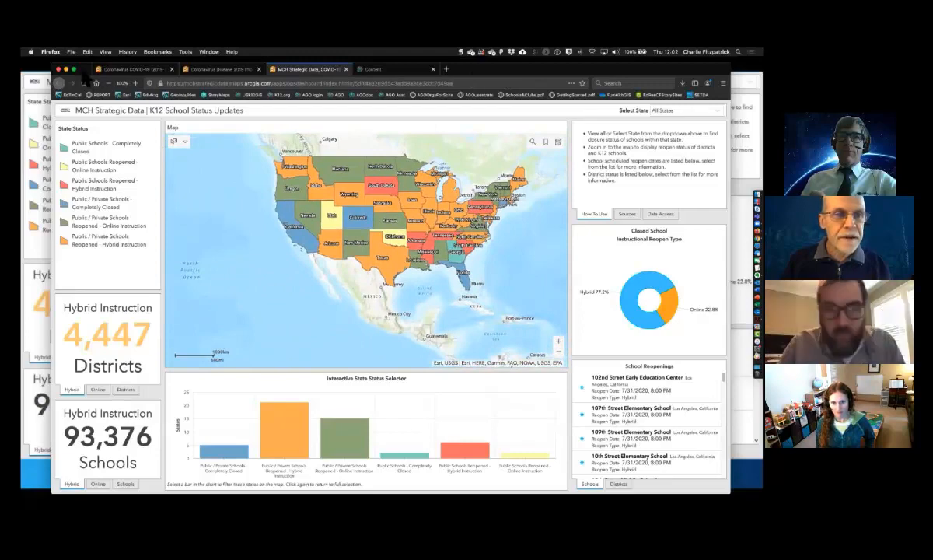
click(75, 70)
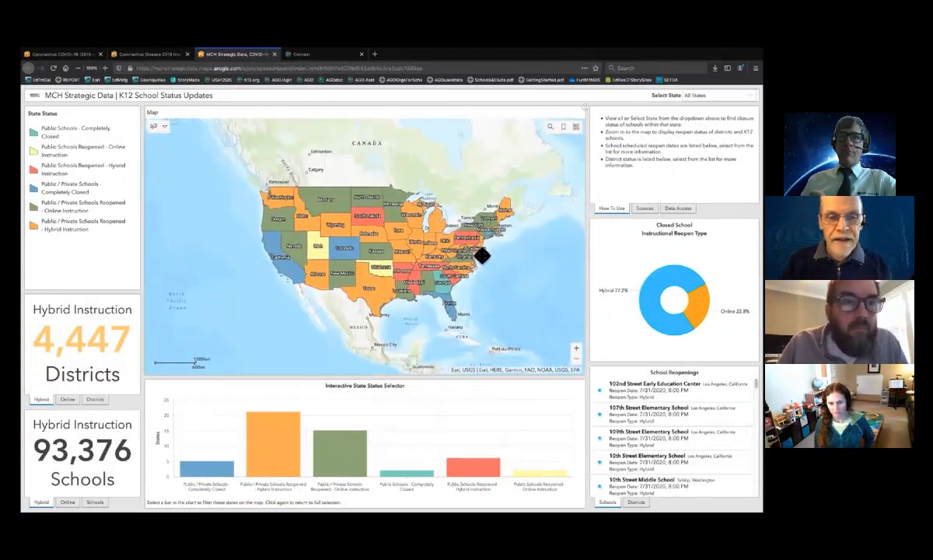
drag(478, 255, 475, 254)
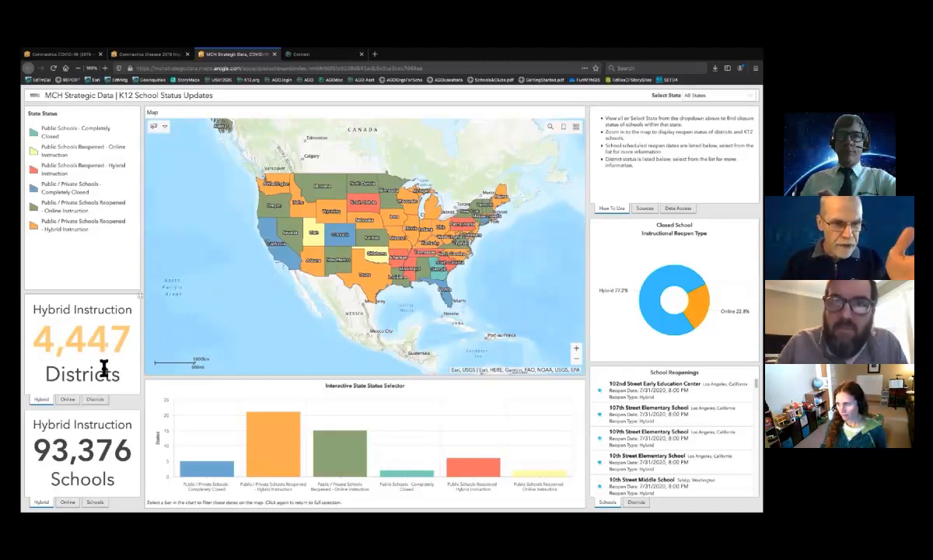
Step: Compare the nationwide district counts for online instruction, closed districts and hybrid instruction
click(70, 399)
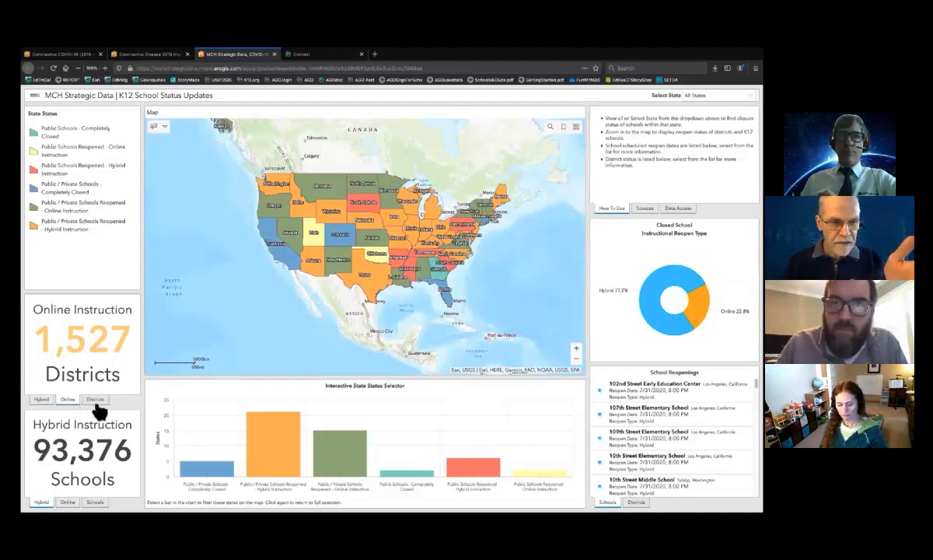
click(98, 400)
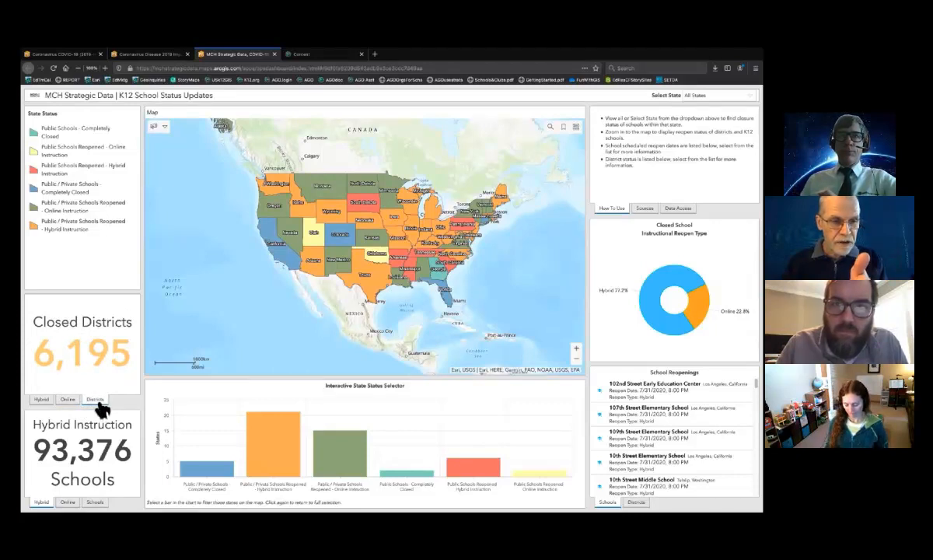
click(74, 401)
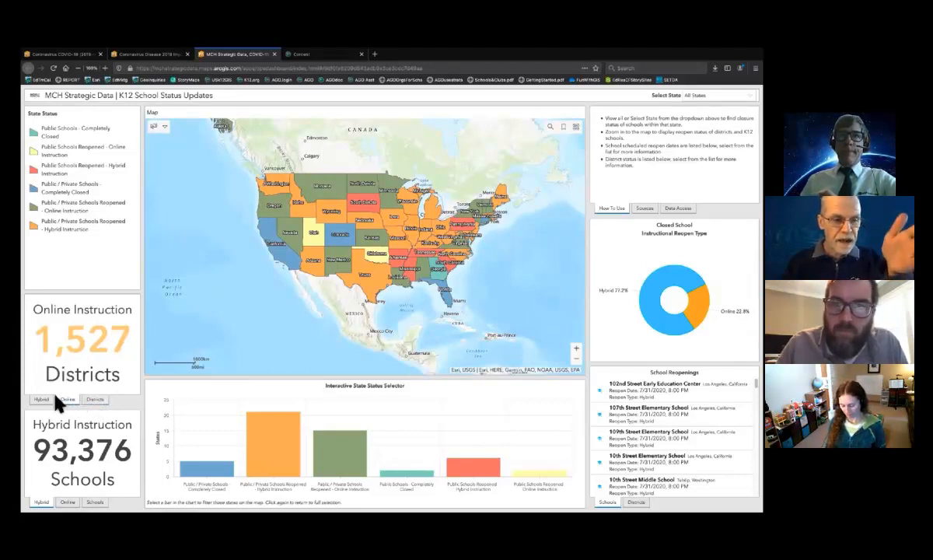
click(48, 401)
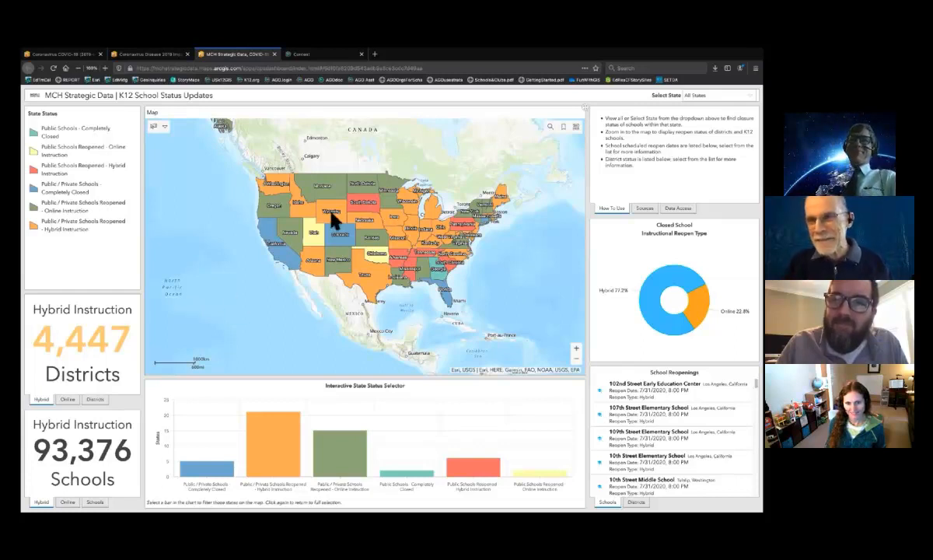
Step: Filter the dashboard to the state of Minnesota
click(702, 96)
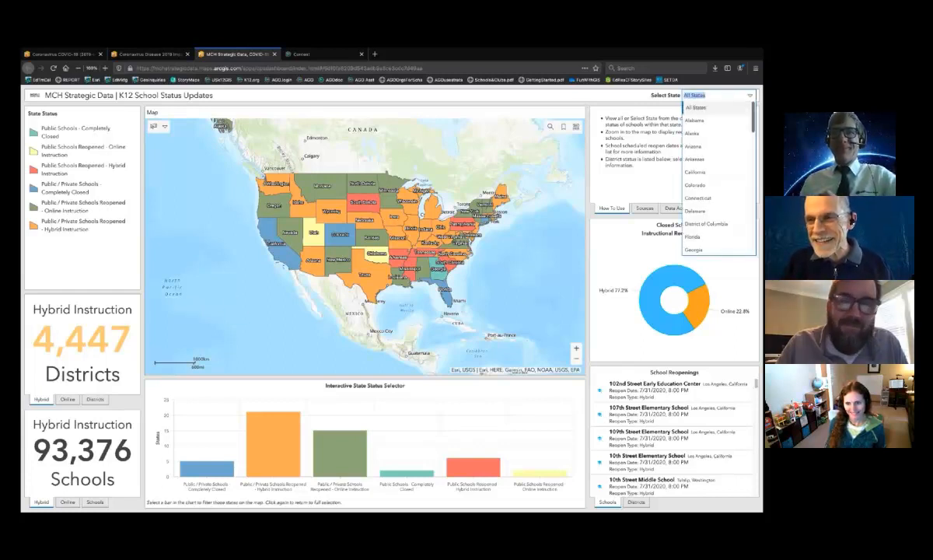
scroll(718, 175, down, 3)
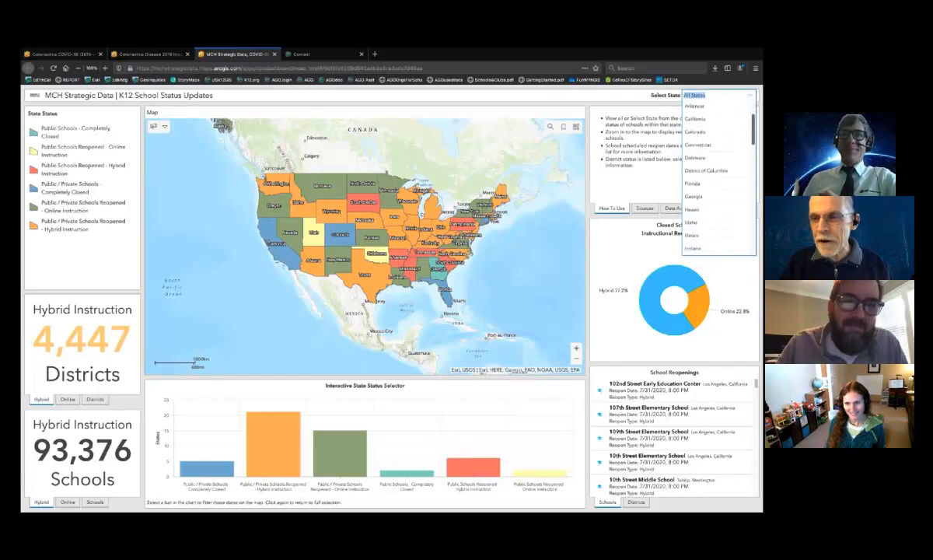
scroll(718, 175, down, 3)
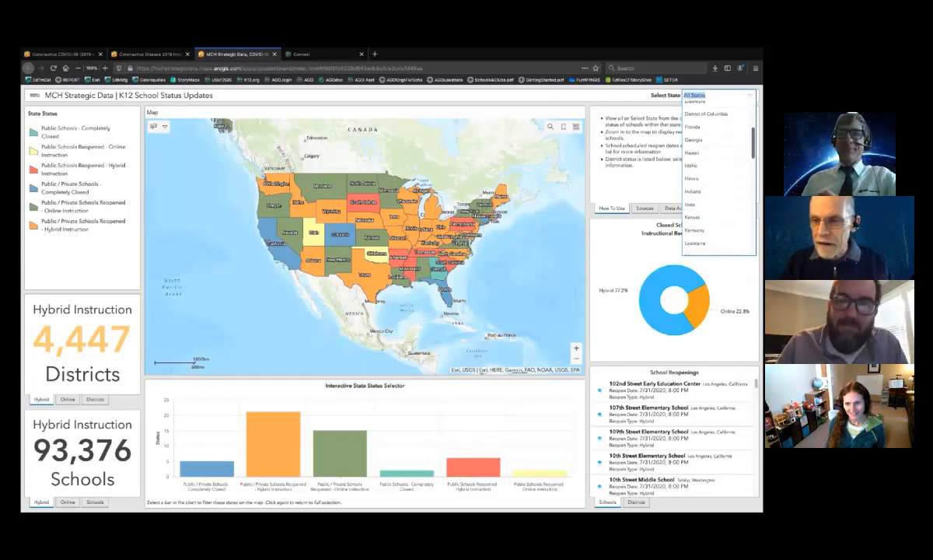
scroll(718, 174, down, 2)
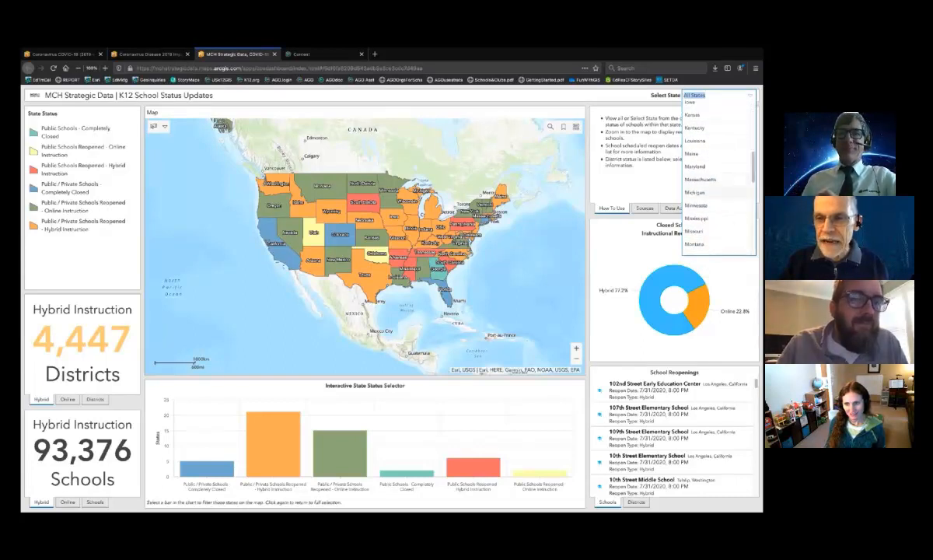
click(696, 205)
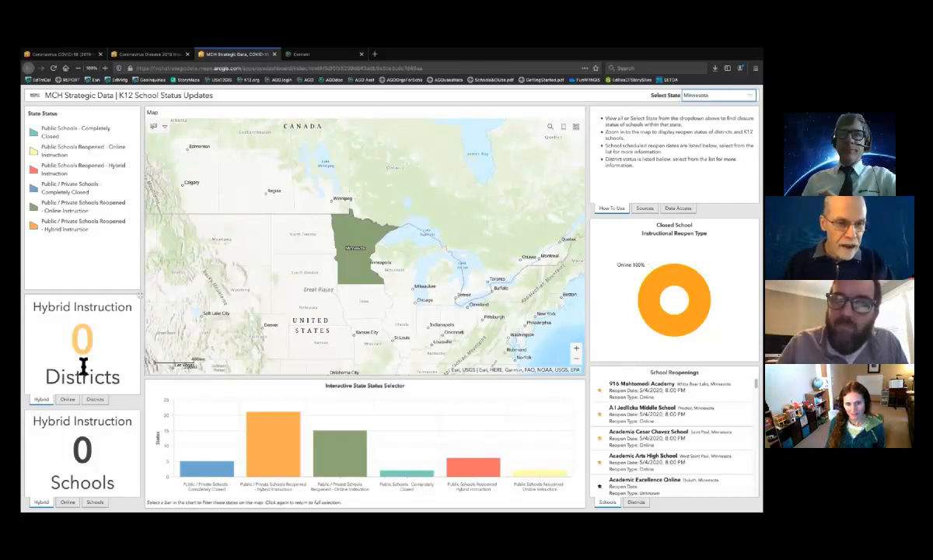
Step: Examine Minnesota's online instruction and closed district counts, leaving the online count displayed
click(72, 399)
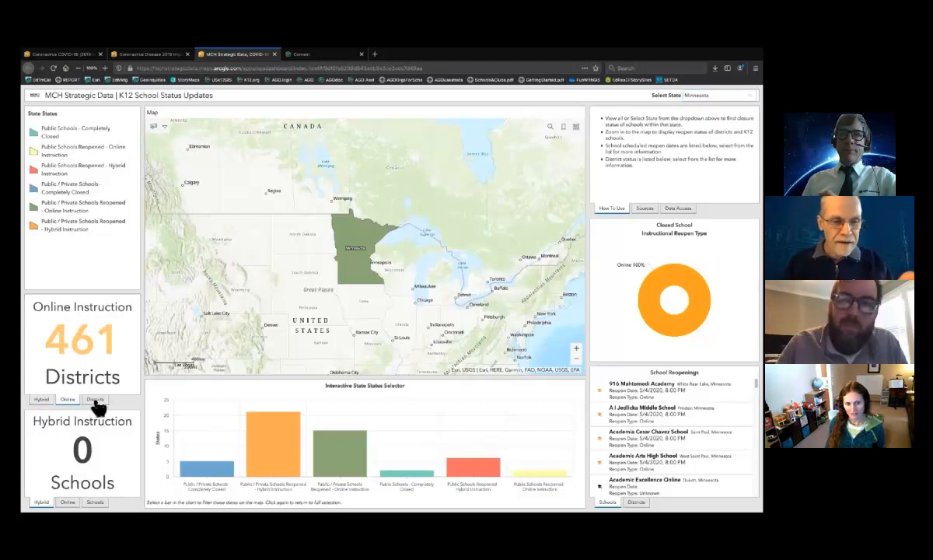
click(95, 400)
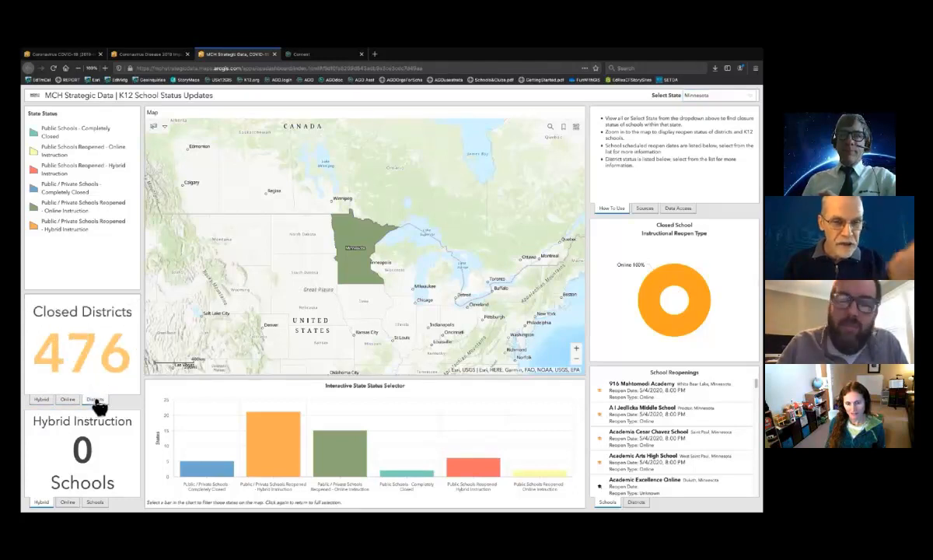
click(69, 400)
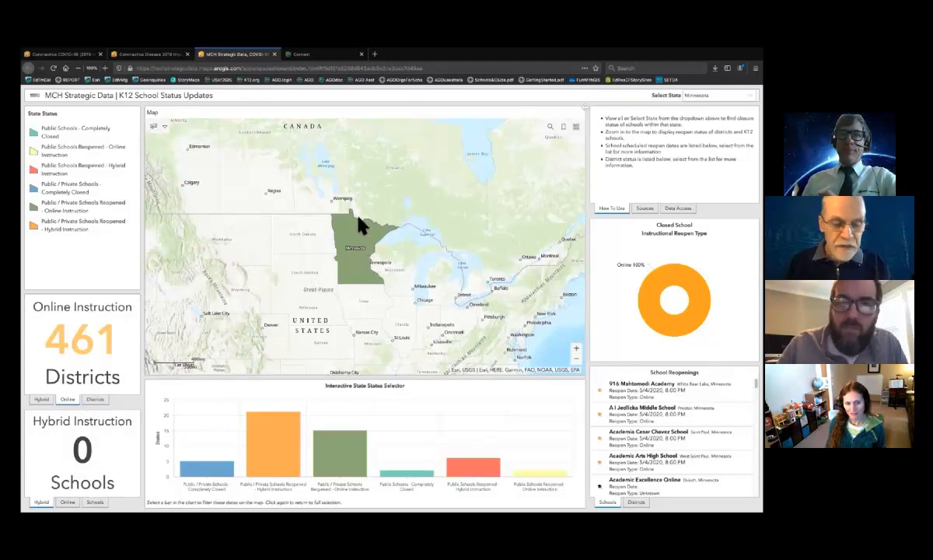
Step: Examine the individual school points and district boundaries around Minneapolis on the Minnesota map
drag(334, 232, 384, 280)
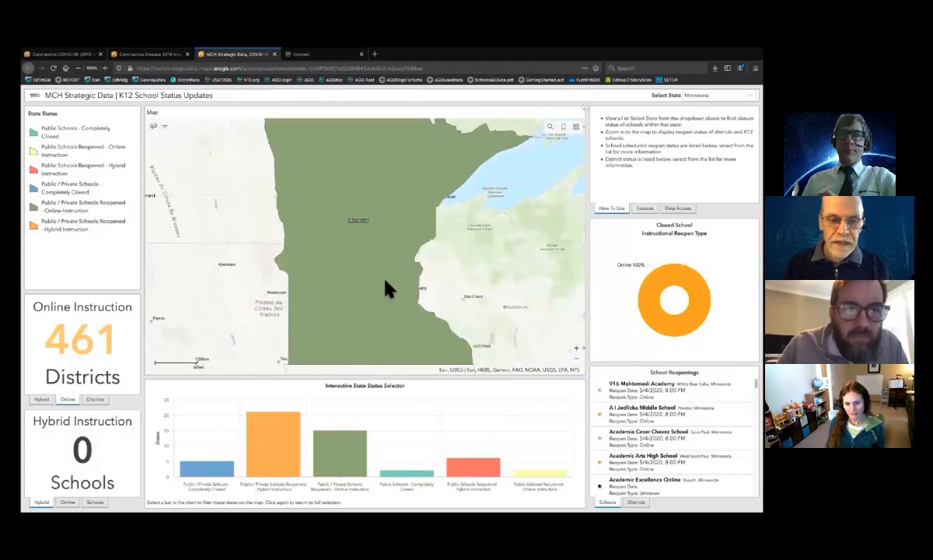
drag(350, 248, 432, 318)
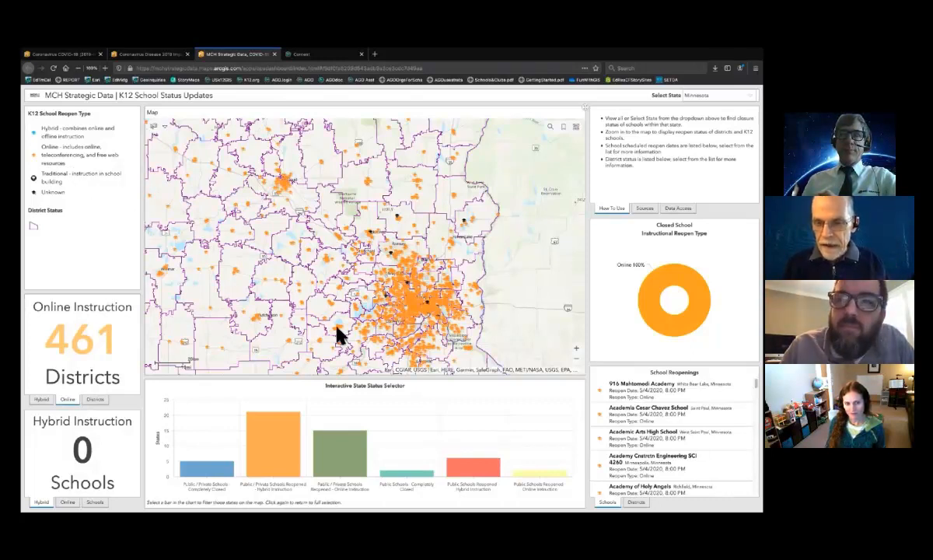
mouse_move(365, 460)
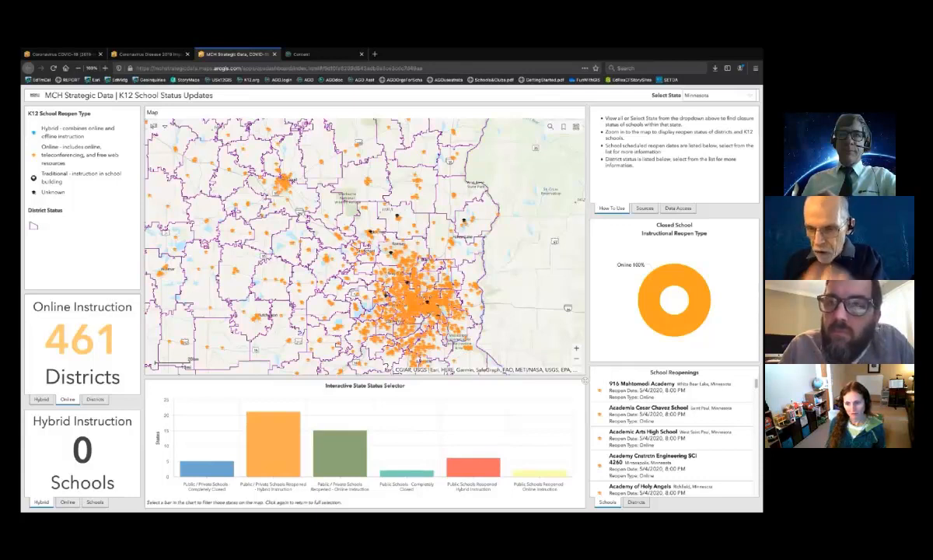
Step: Show the district reopening status list instead of individual schools, and return the map to a bookmarked national extent
click(636, 502)
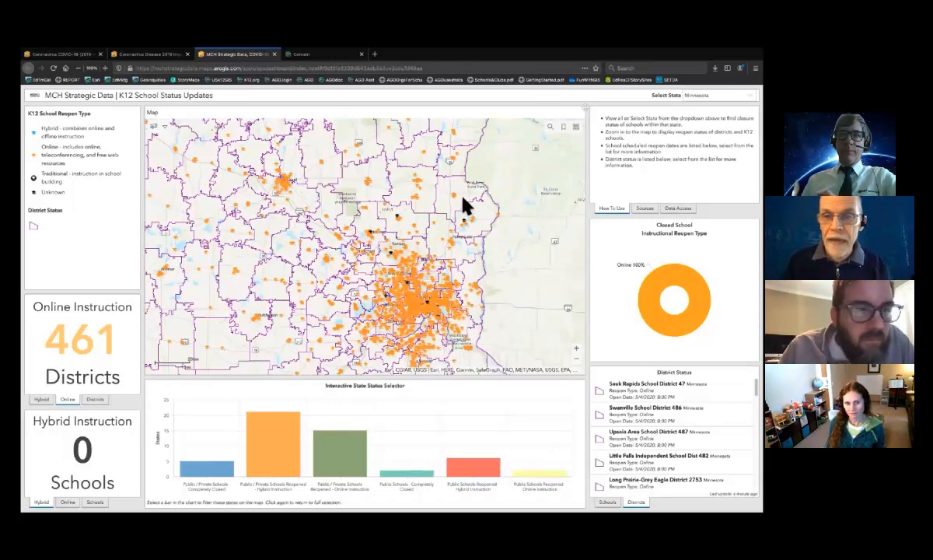
click(563, 127)
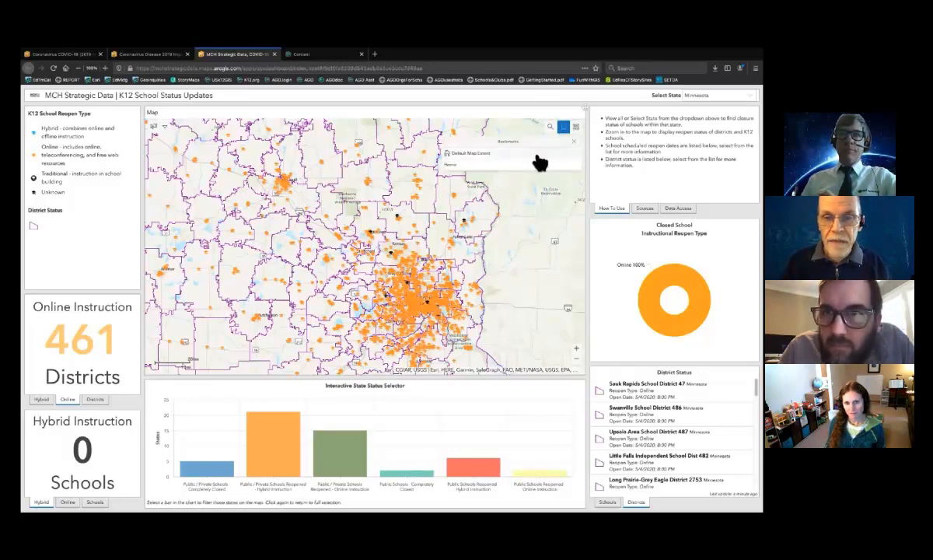
click(541, 163)
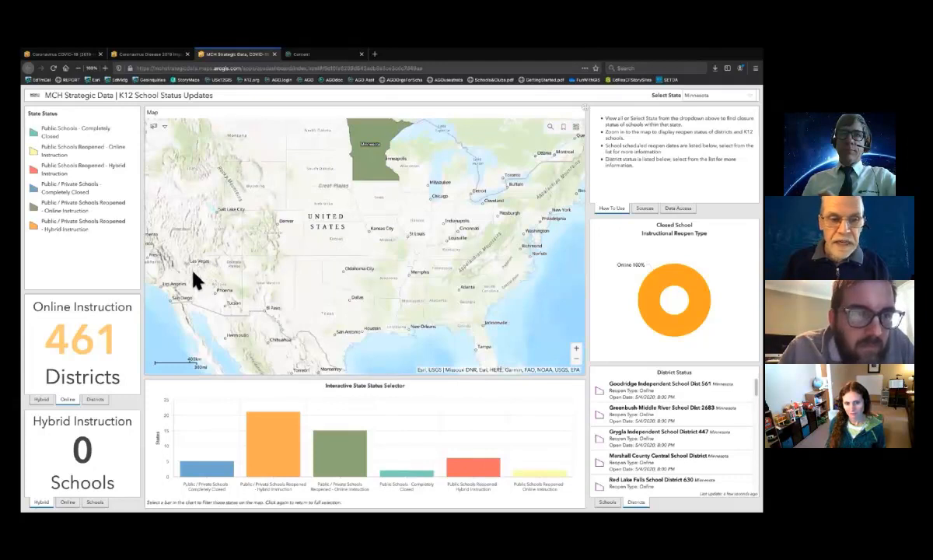
Step: Check the map's selection options and Minnesota's pop-up, and reload the dashboard to reset it to all states
click(162, 126)
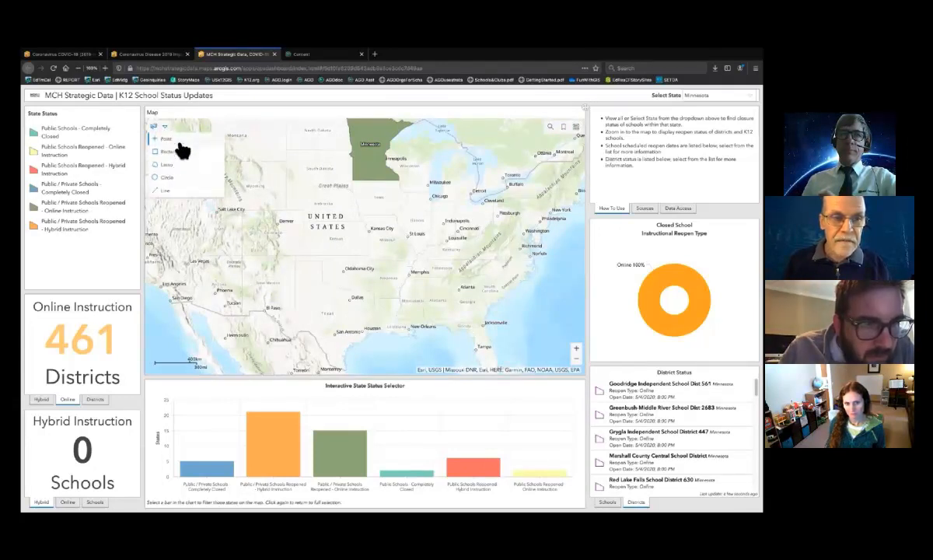
click(171, 134)
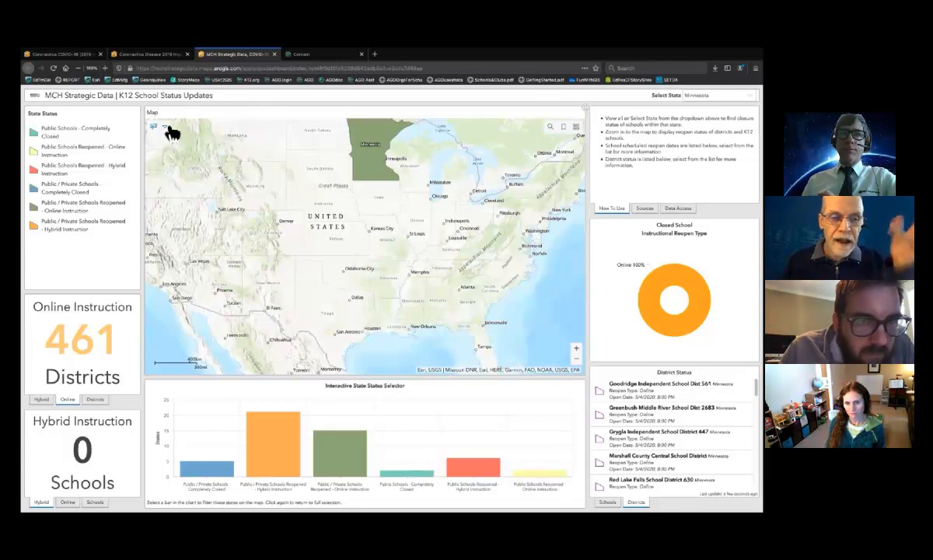
click(370, 145)
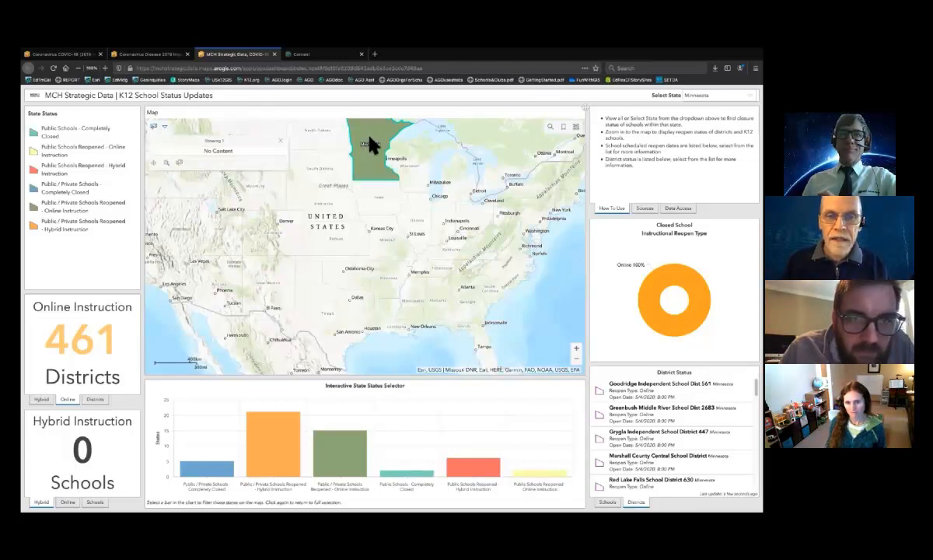
click(280, 143)
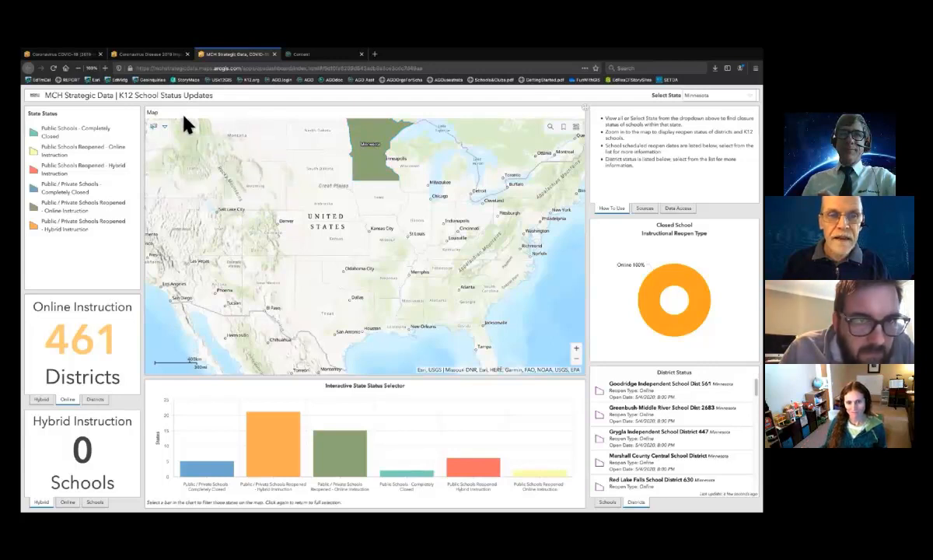
click(53, 68)
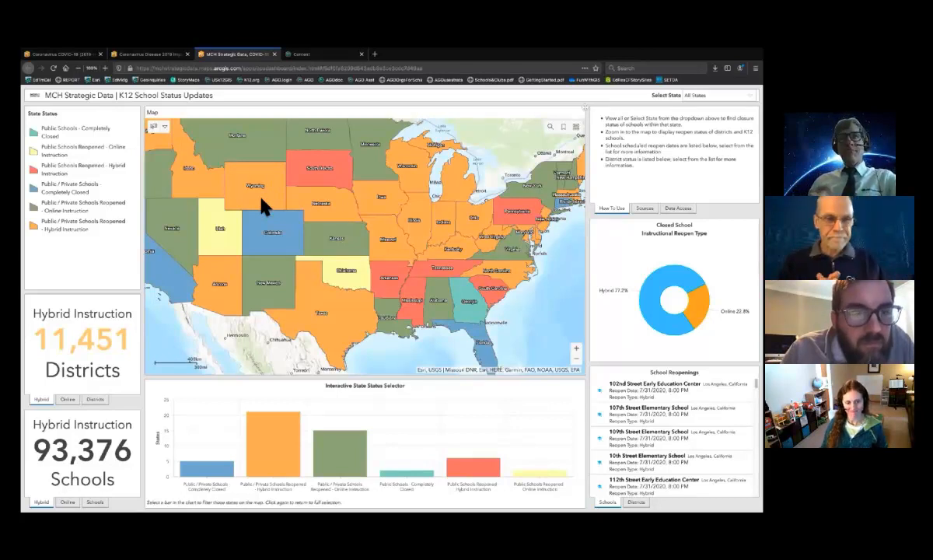
Step: Switch to the ArcGIS Online content list and open the item details of the EnrichedUSAstates feature layer
click(320, 54)
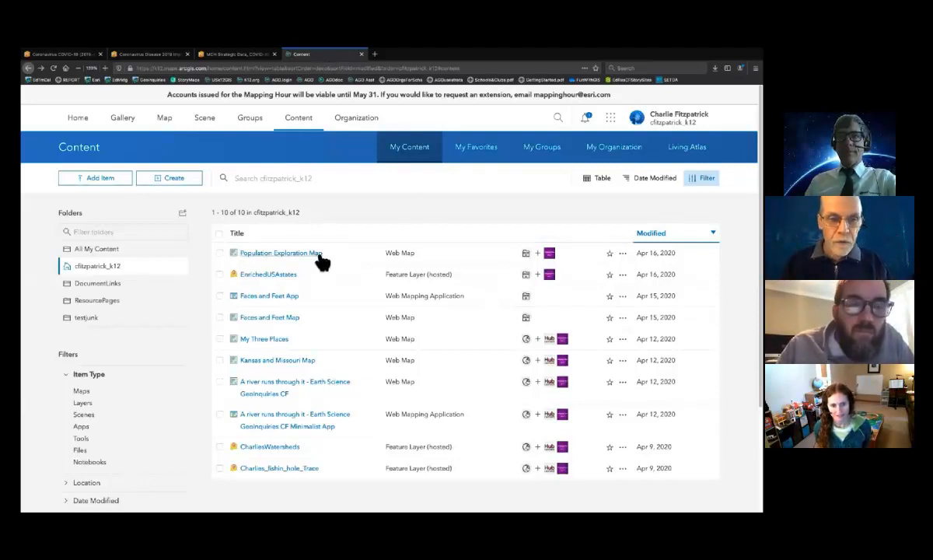
click(286, 279)
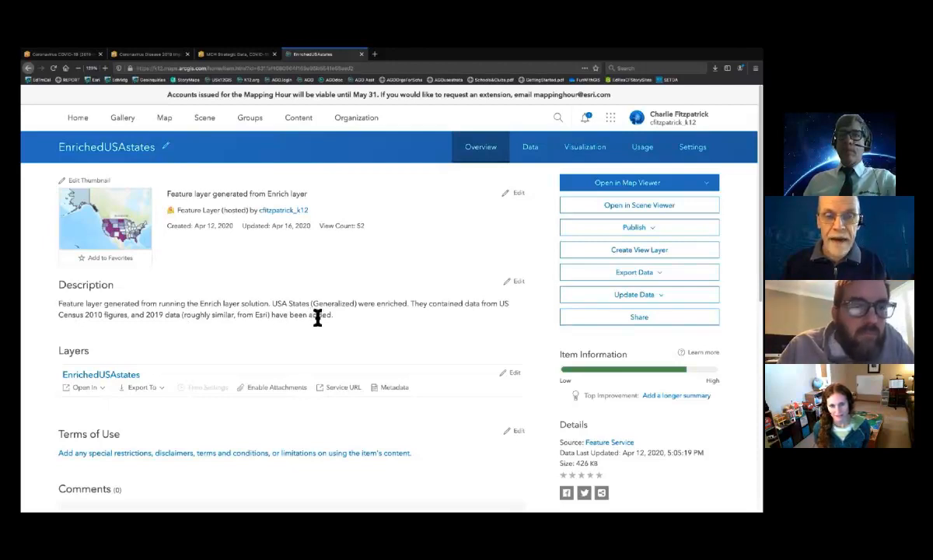
Step: Return to the content list and open the item page of the Population Exploration Map
click(305, 128)
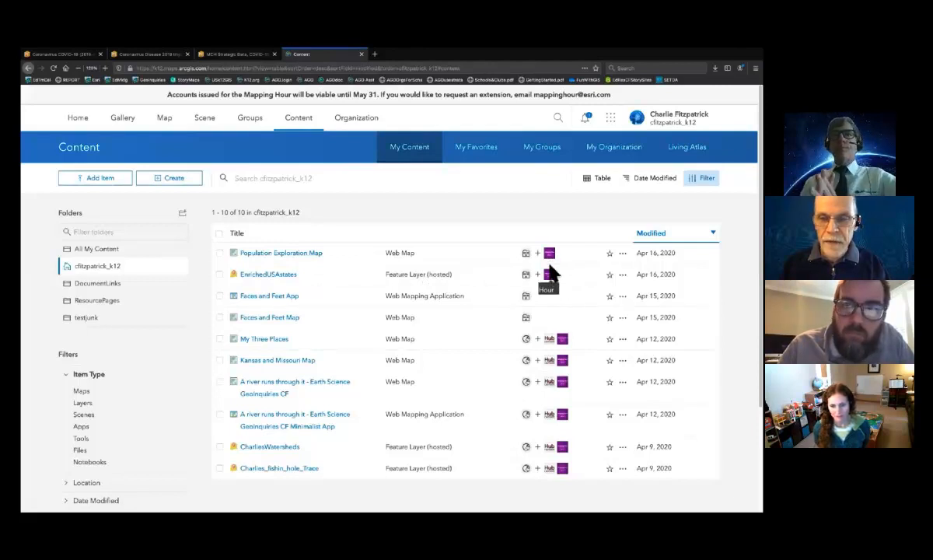
click(303, 257)
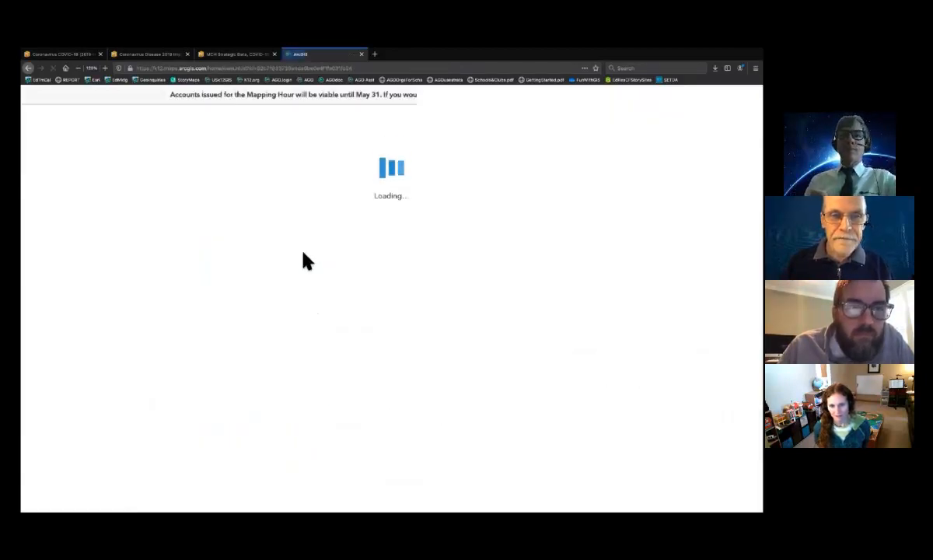
Step: Open the Population Exploration Map in Map Viewer from its item page
mouse_move(129, 237)
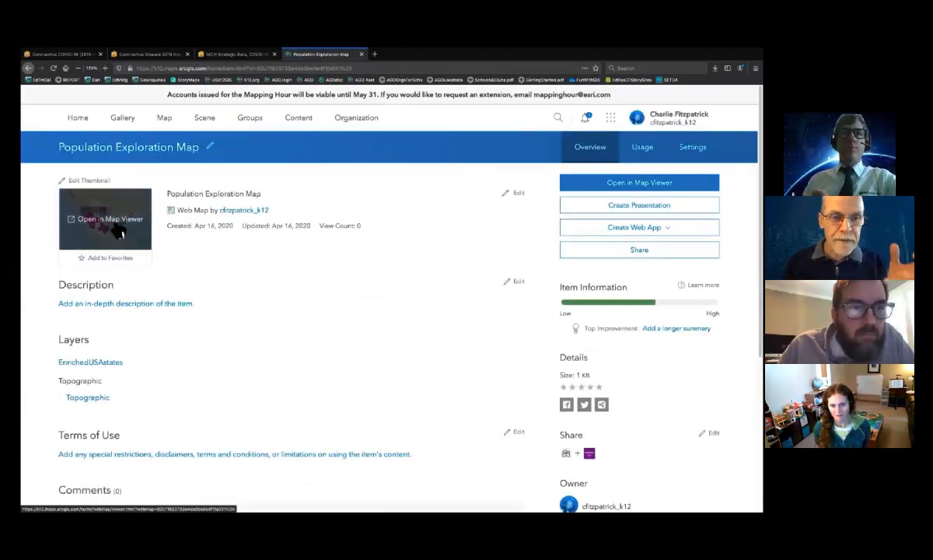
click(116, 228)
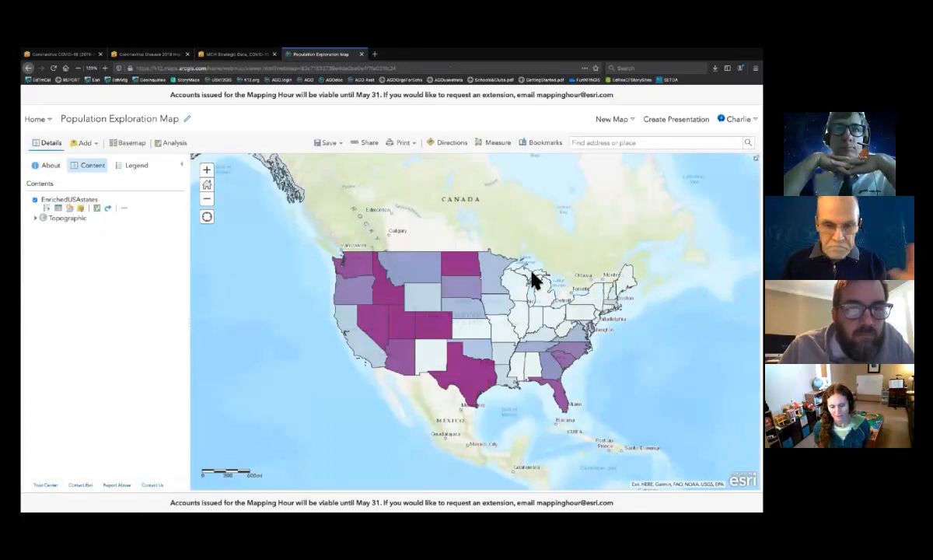
Step: Examine Minnesota's pop-up on the map, reading through its 2010 and 2019 population, race, age and density fields, and close it
click(489, 273)
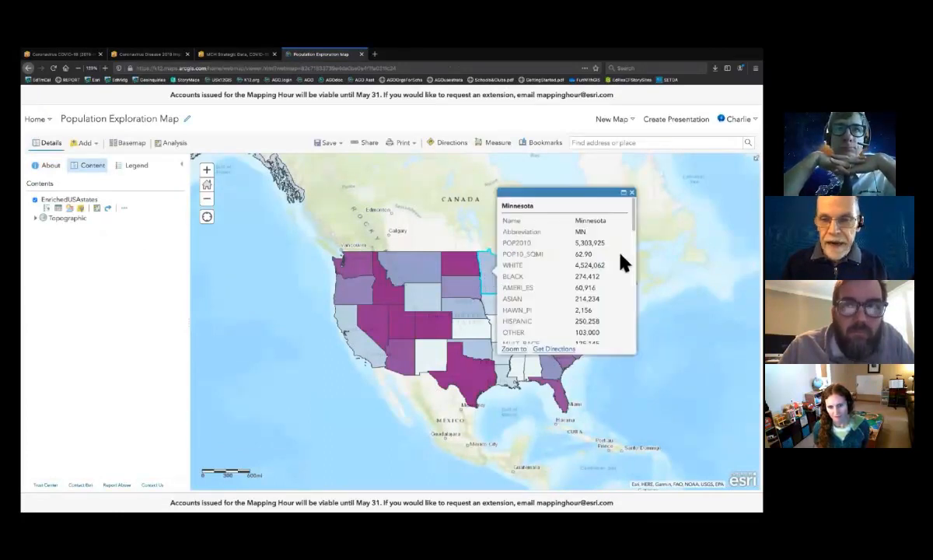
scroll(566, 272, down, 3)
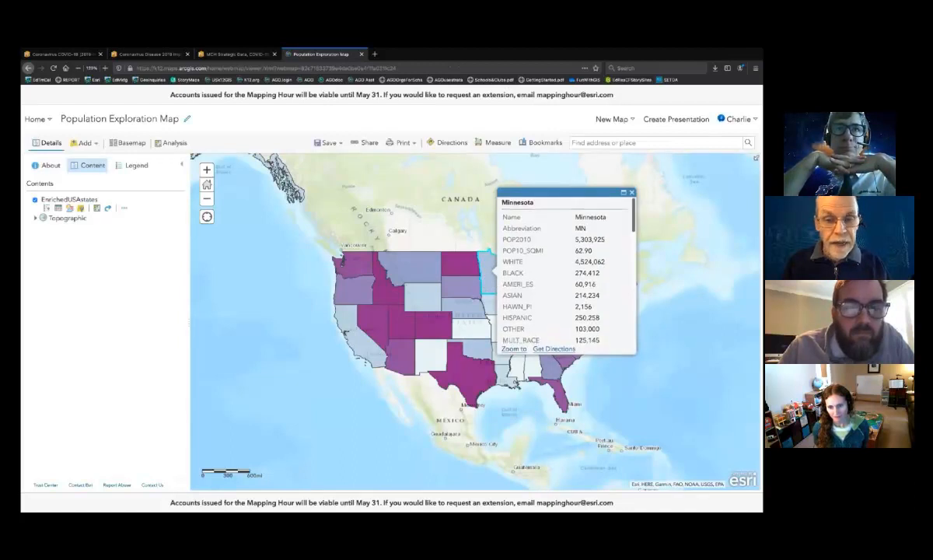
scroll(566, 272, down, 5)
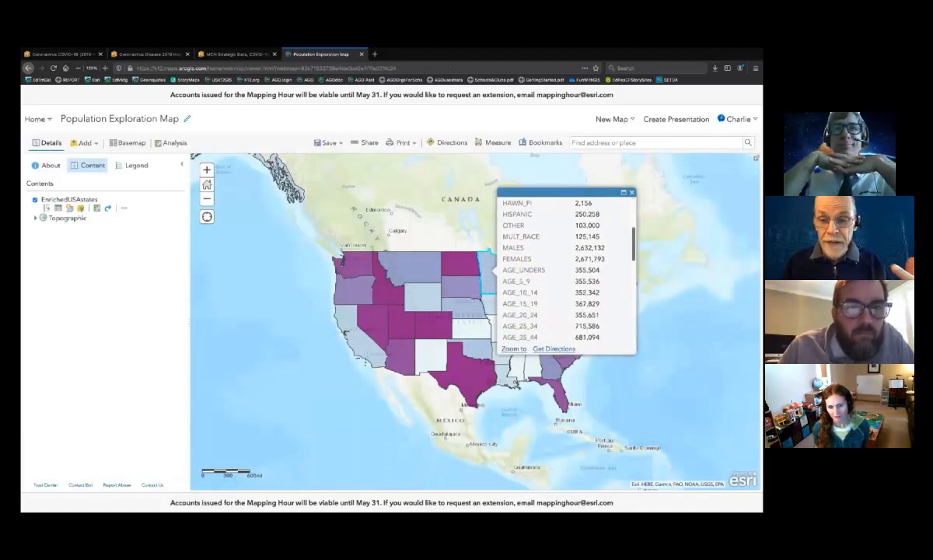
scroll(566, 269, down, 5)
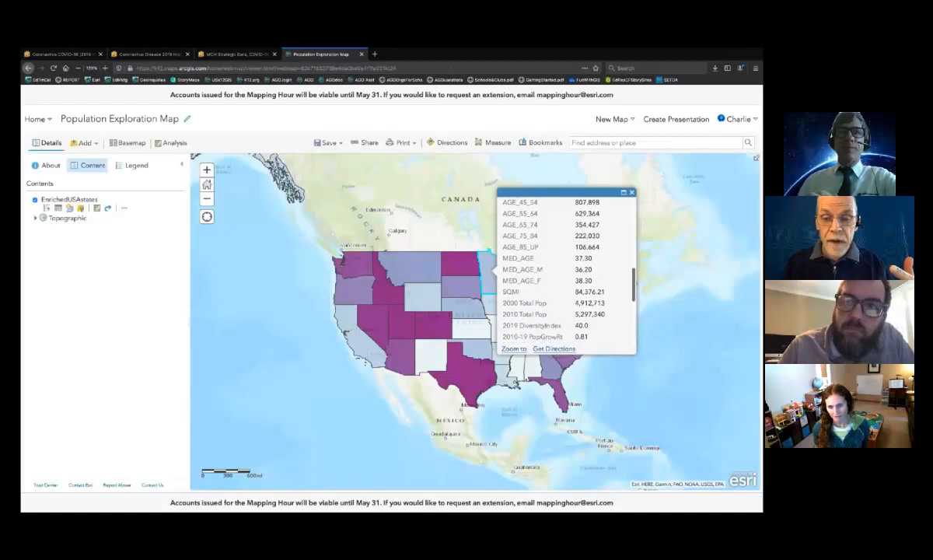
scroll(566, 272, down, 3)
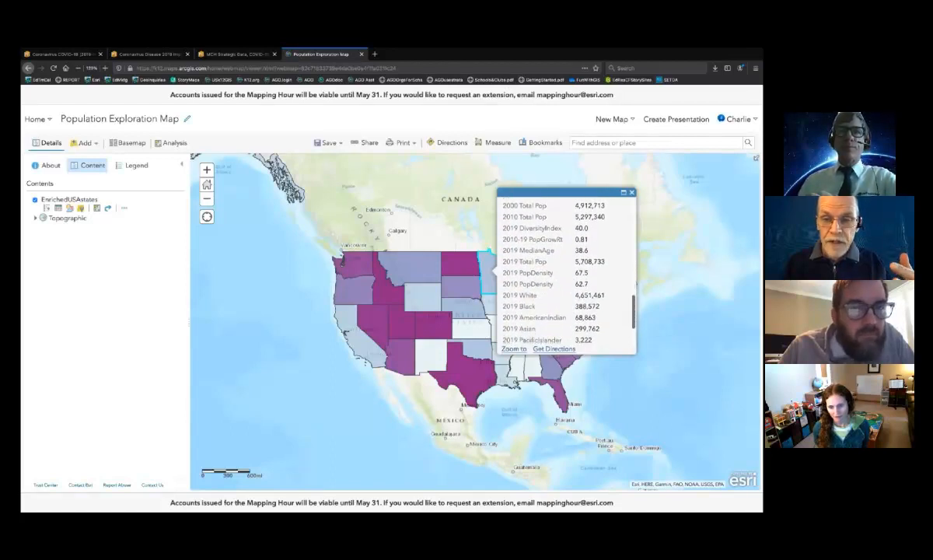
scroll(566, 272, down, 3)
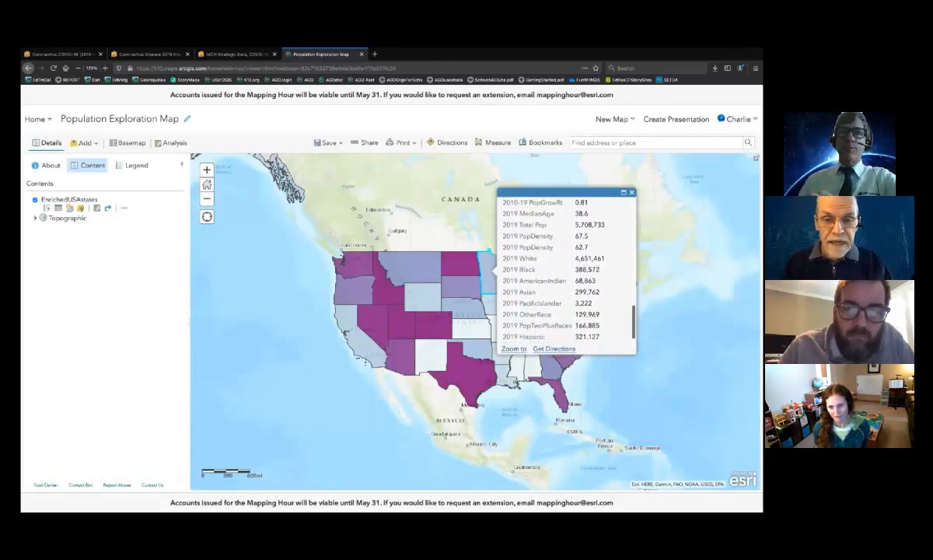
scroll(566, 268, up, 10)
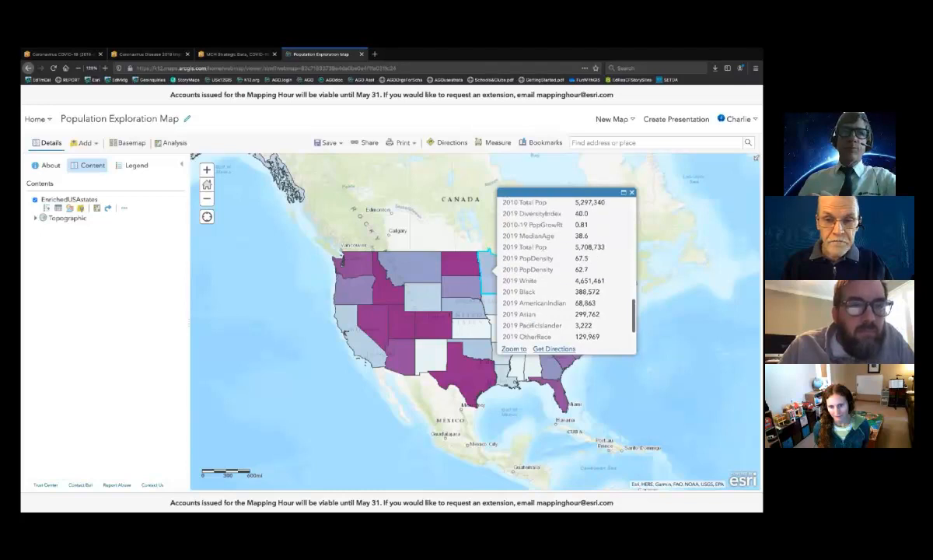
scroll(553, 309, up, 2)
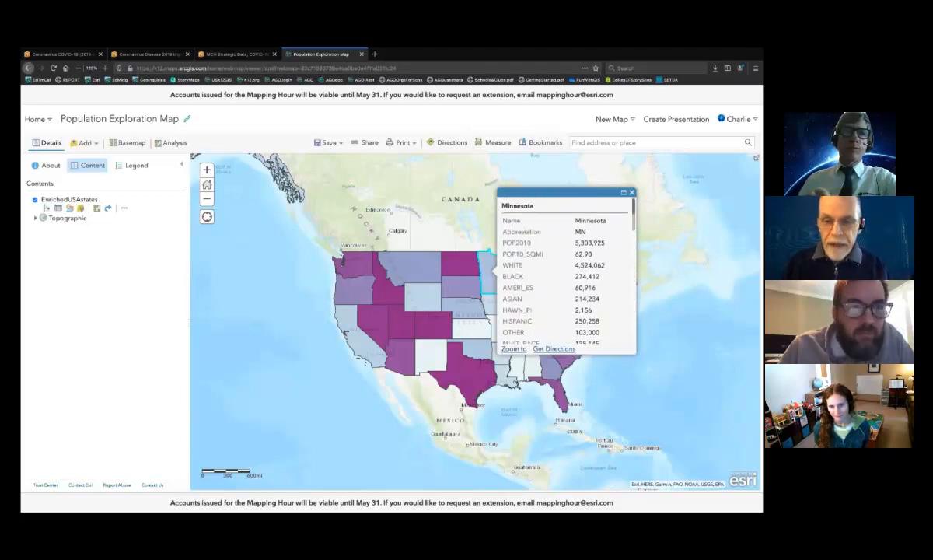
click(582, 225)
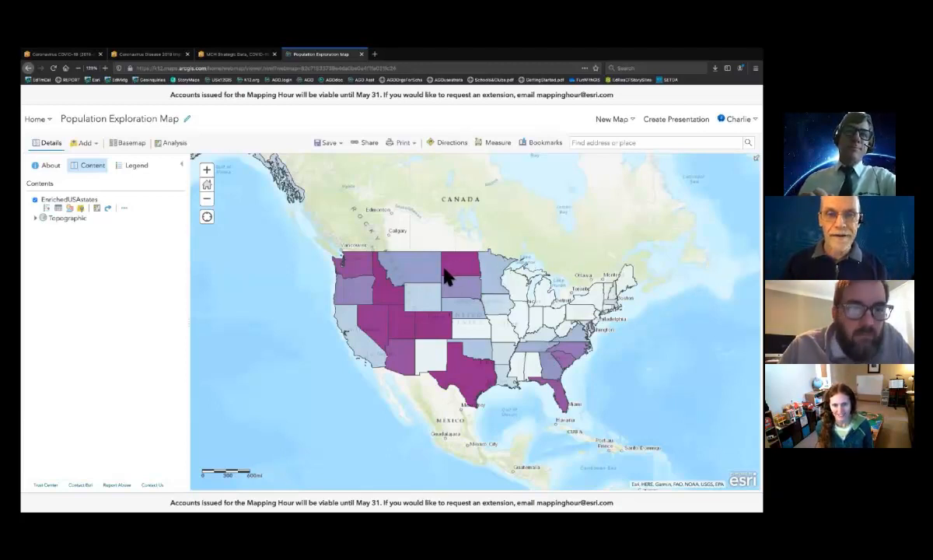
Step: Start a new web app from the map's sharing options, look at the Web AppBuilder settings, and choose ArcGIS Dashboards as the app type
click(371, 146)
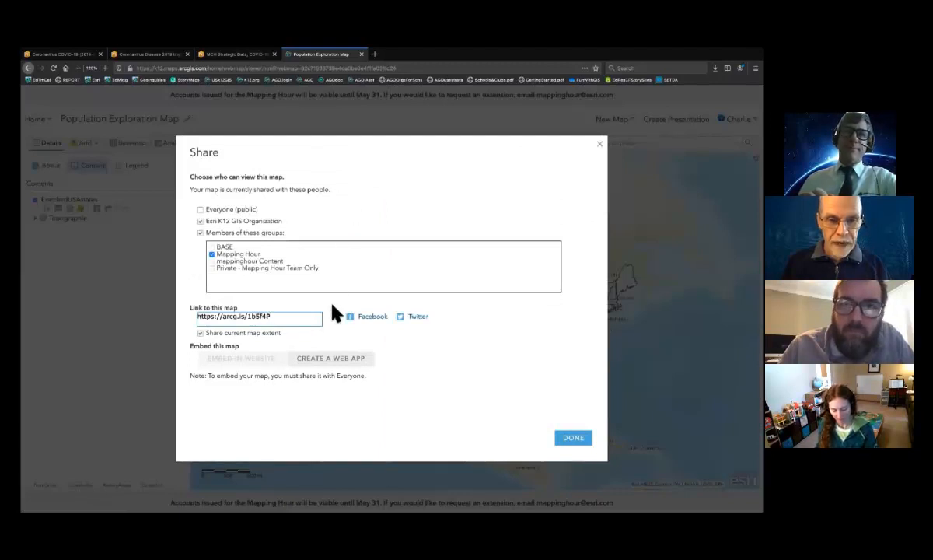
click(341, 363)
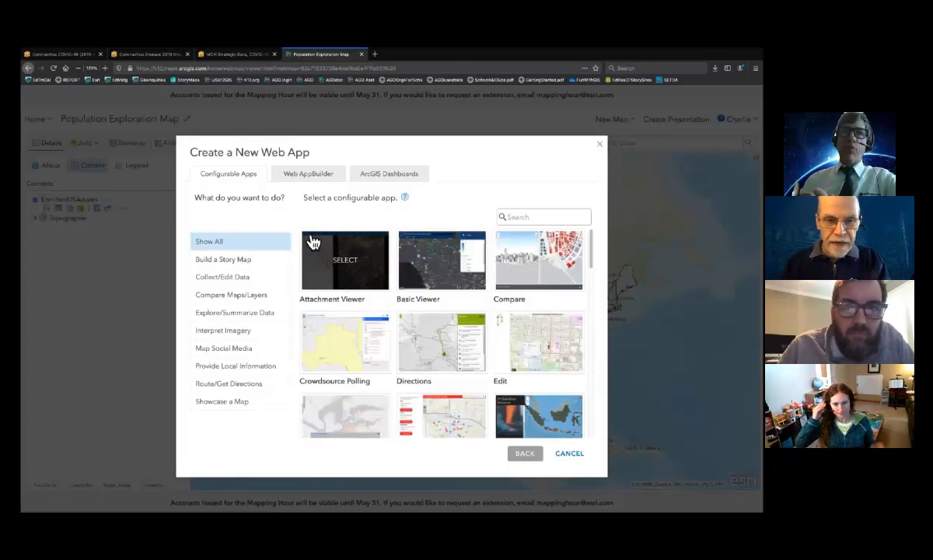
click(308, 182)
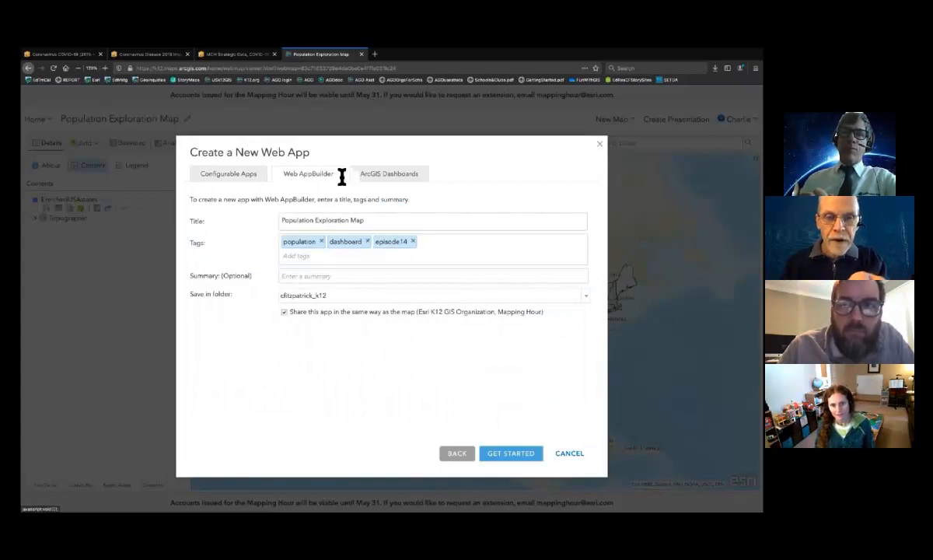
click(396, 180)
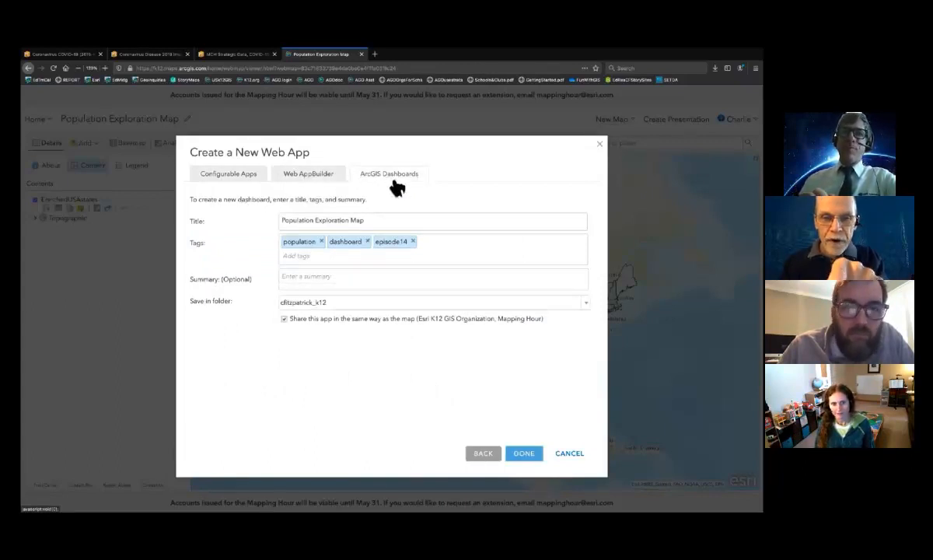
Step: Title the dashboard "Population Exploration Dashboard", reuse that text as its summary, and create it
click(373, 222)
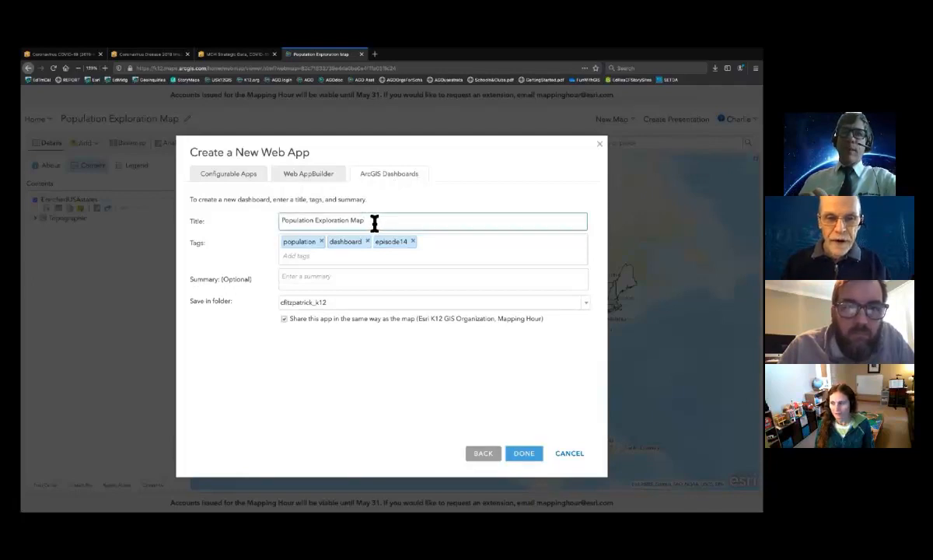
key(ctrl+shift+Left)
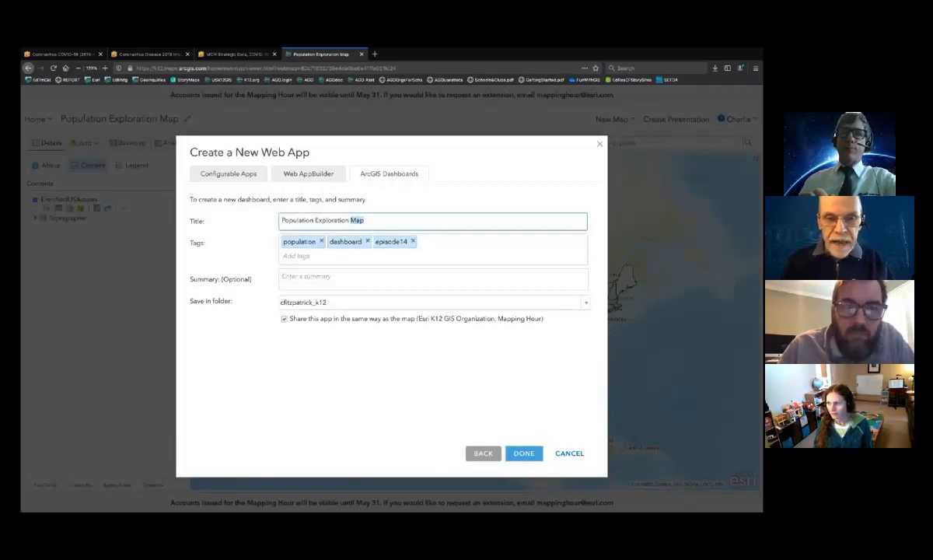
text(Dashboard)
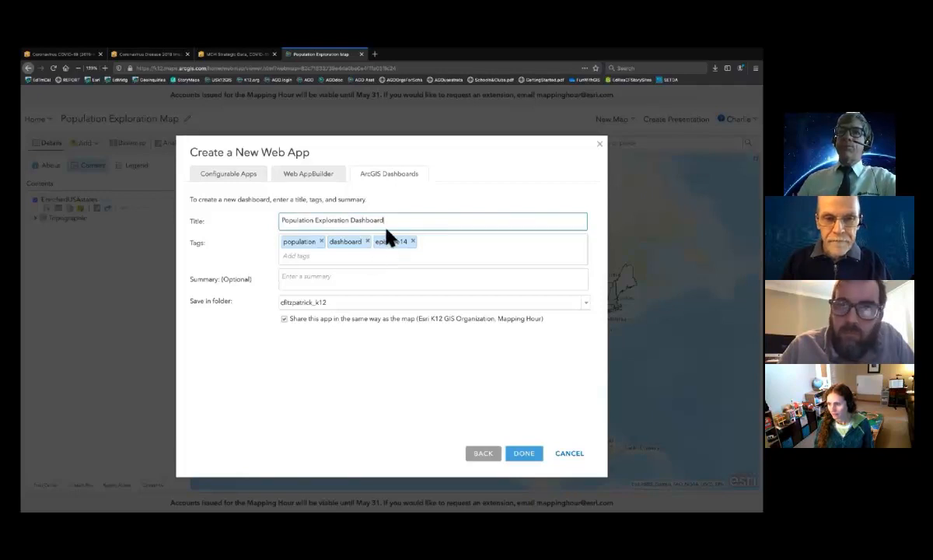
drag(371, 220, 272, 223)
key(ctrl+c)
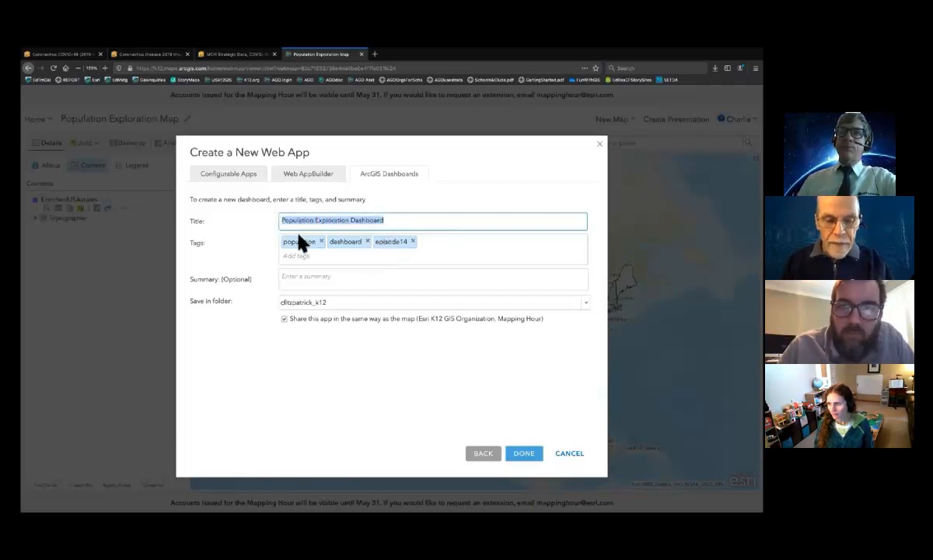
click(344, 278)
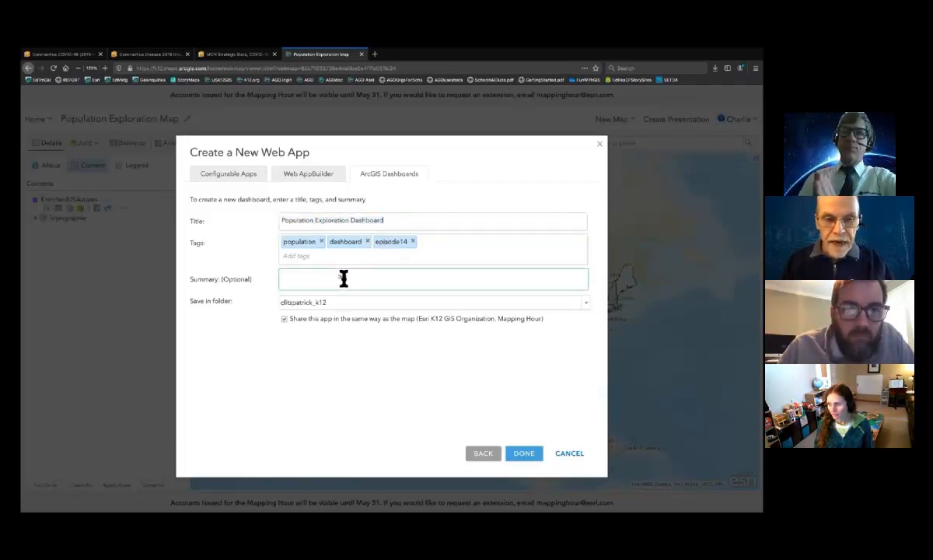
key(ctrl+v)
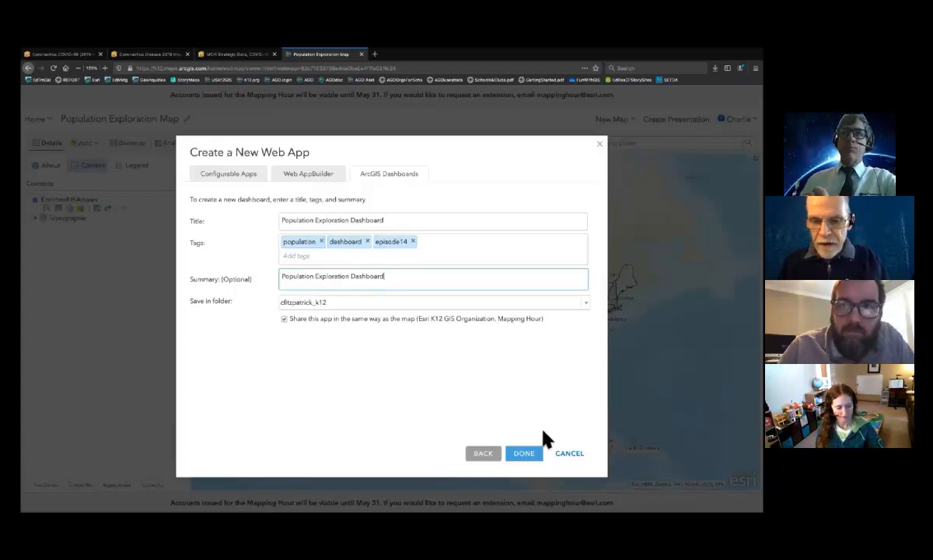
click(529, 453)
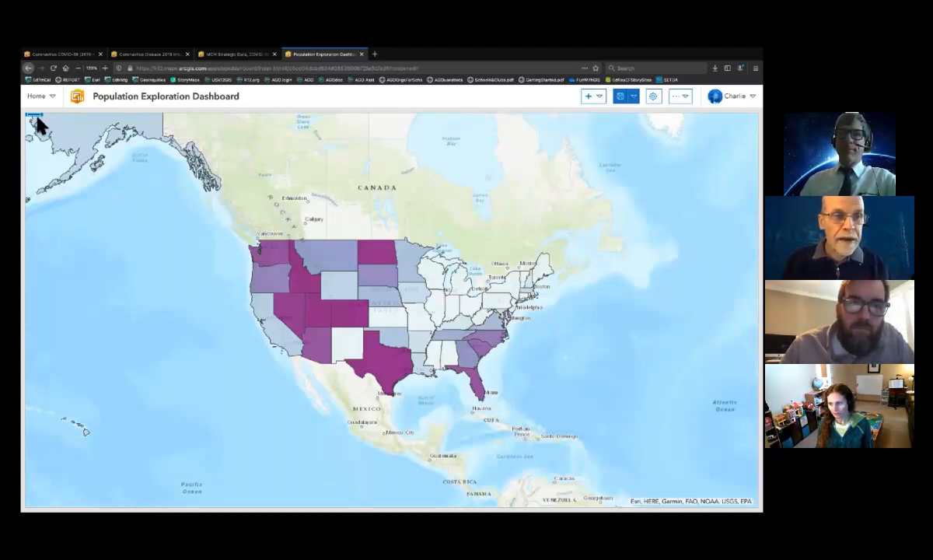
Step: Configure the dashboard's map element by enabling Default Extent and Bookmarks, Legend, Basemap Switcher and Zoom In/Out
mouse_move(36, 121)
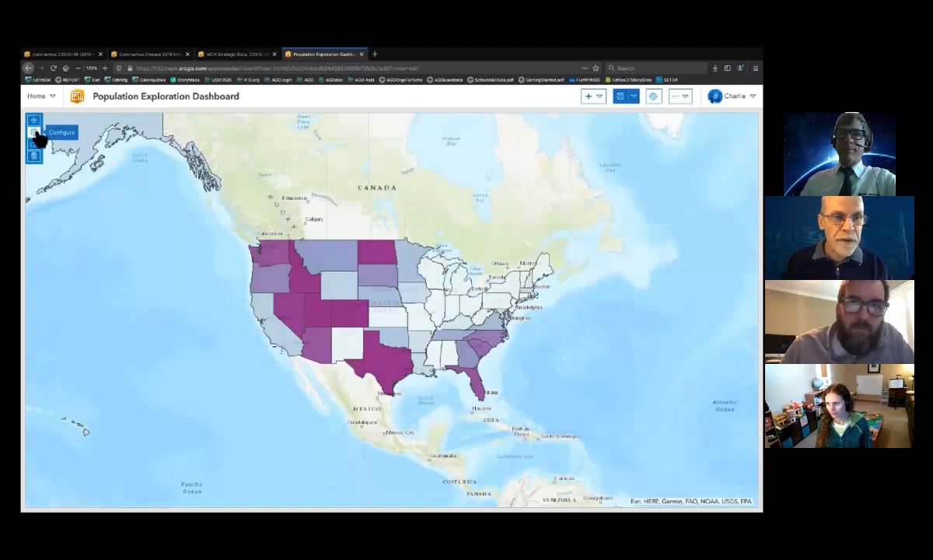
click(34, 132)
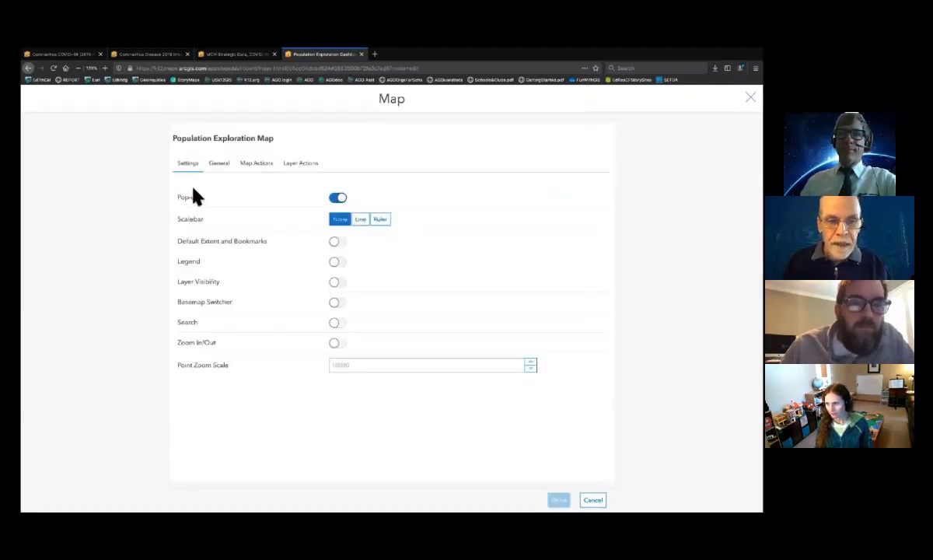
click(335, 244)
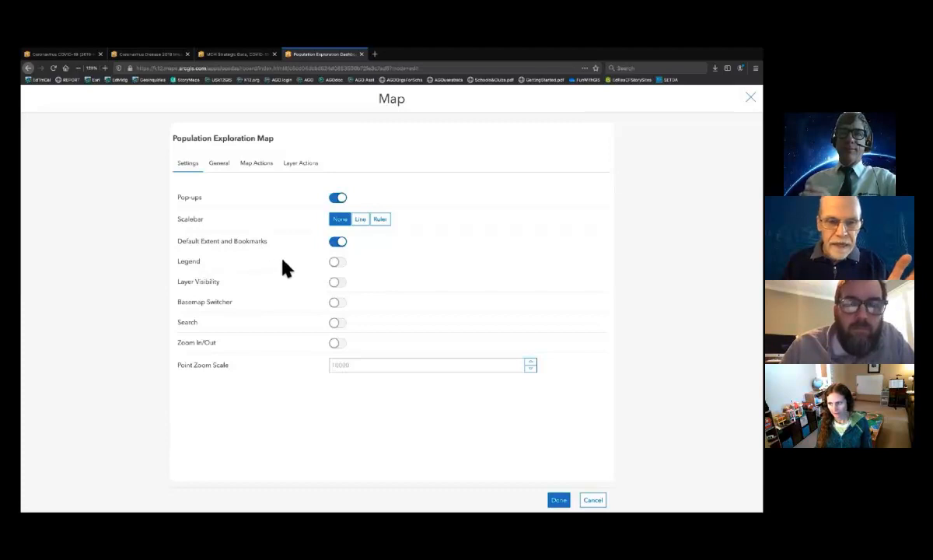
click(337, 263)
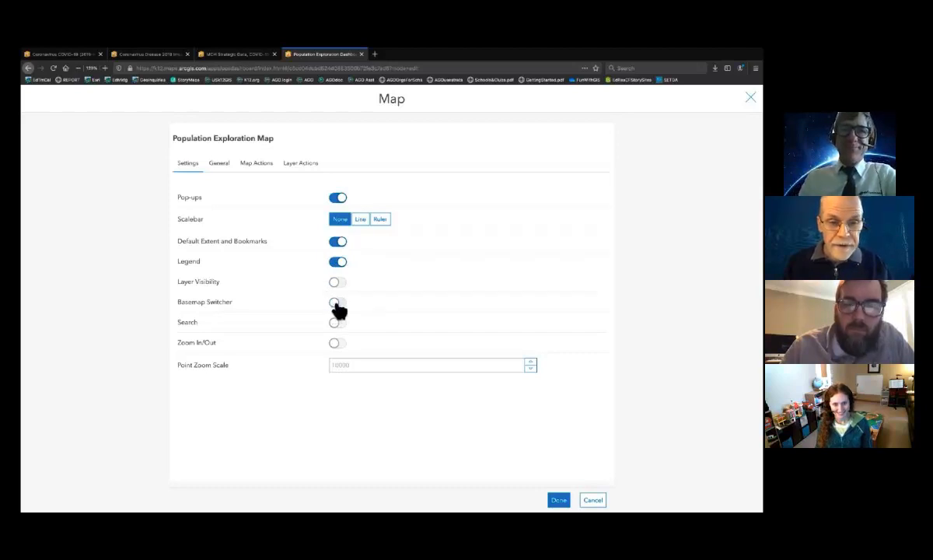
click(336, 304)
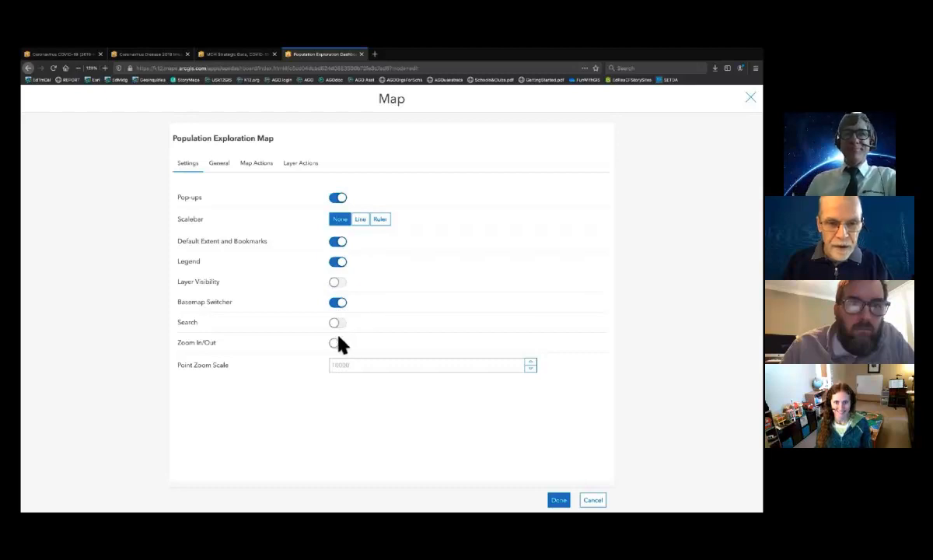
click(337, 344)
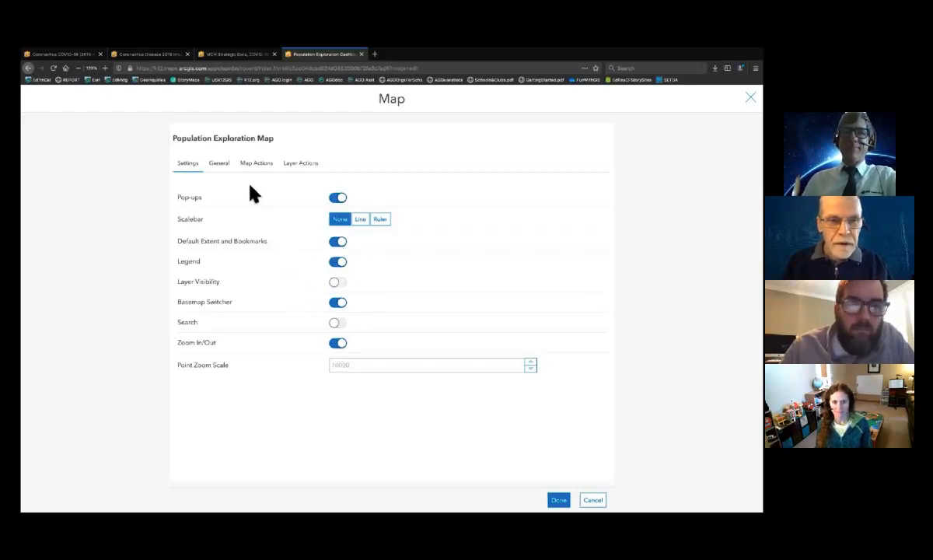
Step: Review the map element's general, map action and layer action options, and apply the configured map settings to the dashboard
click(228, 170)
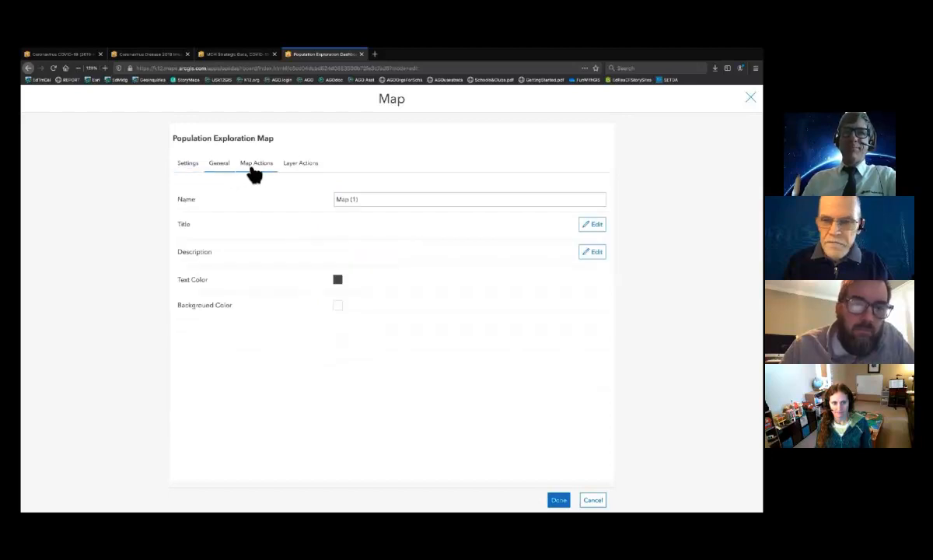
click(261, 171)
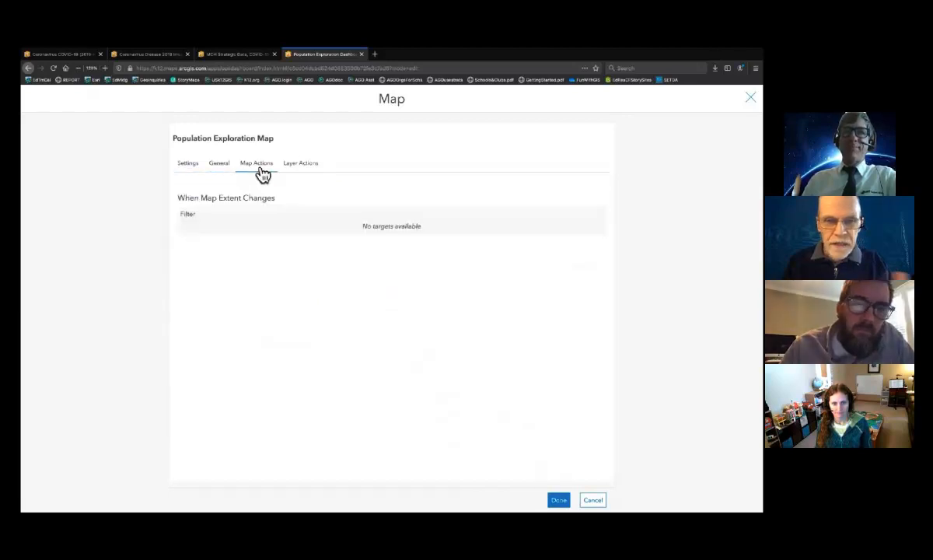
click(296, 168)
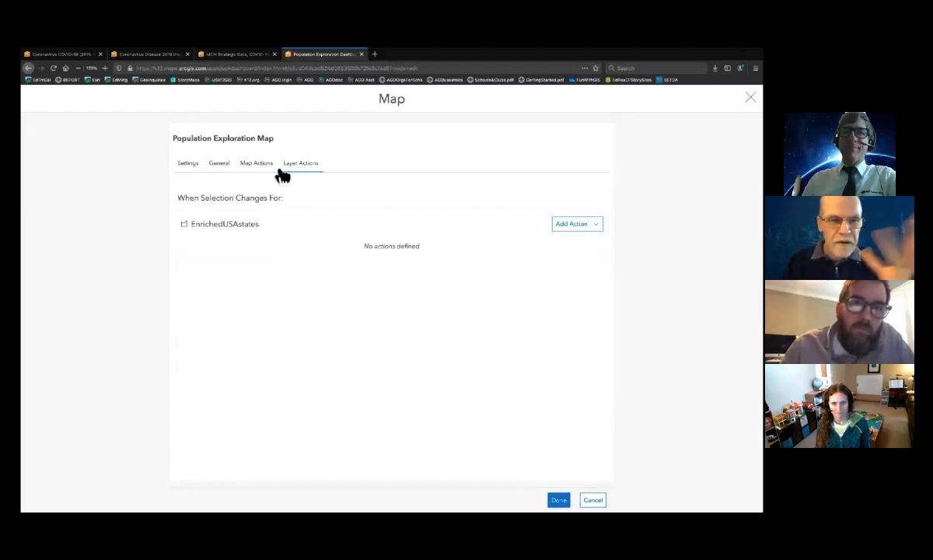
click(200, 171)
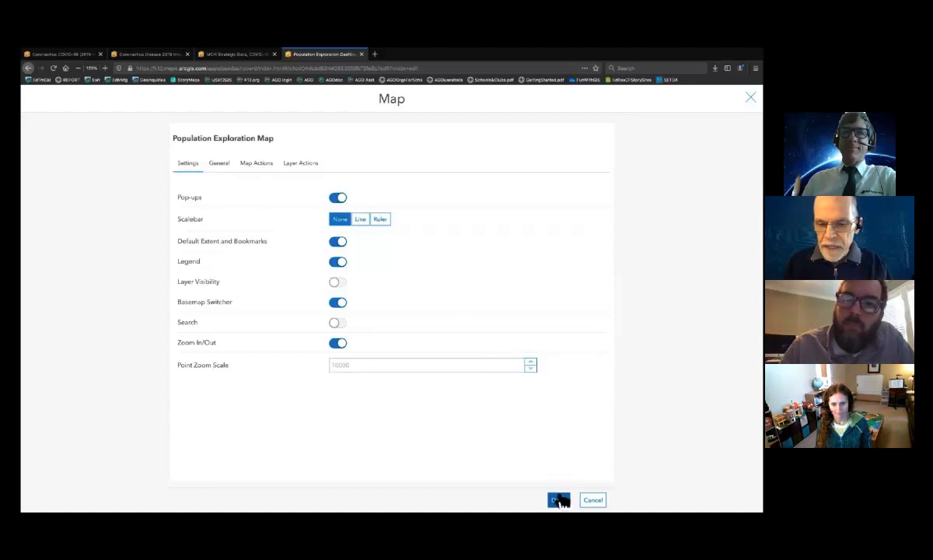
click(557, 500)
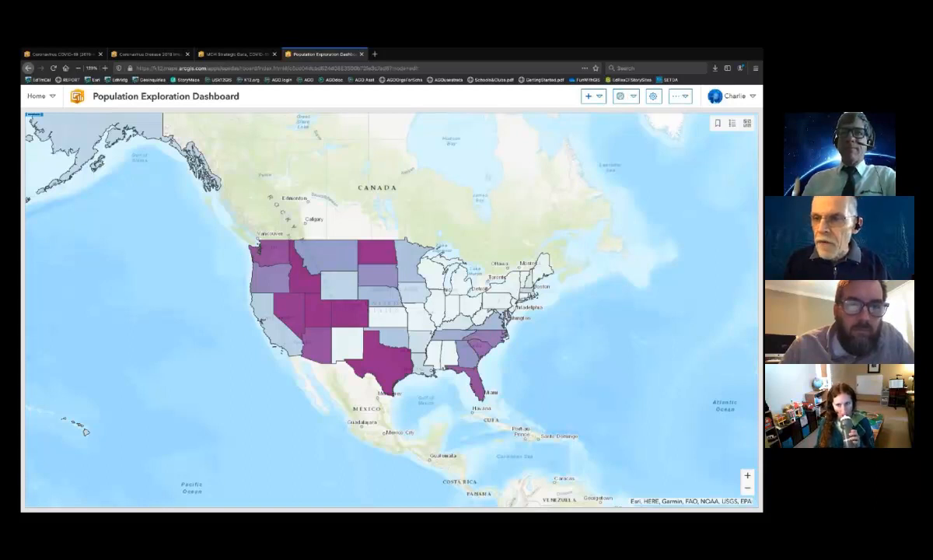
Step: Examine the dashboard map's bookmarks, legend and basemap choices, and the list of elements that can be added
click(717, 122)
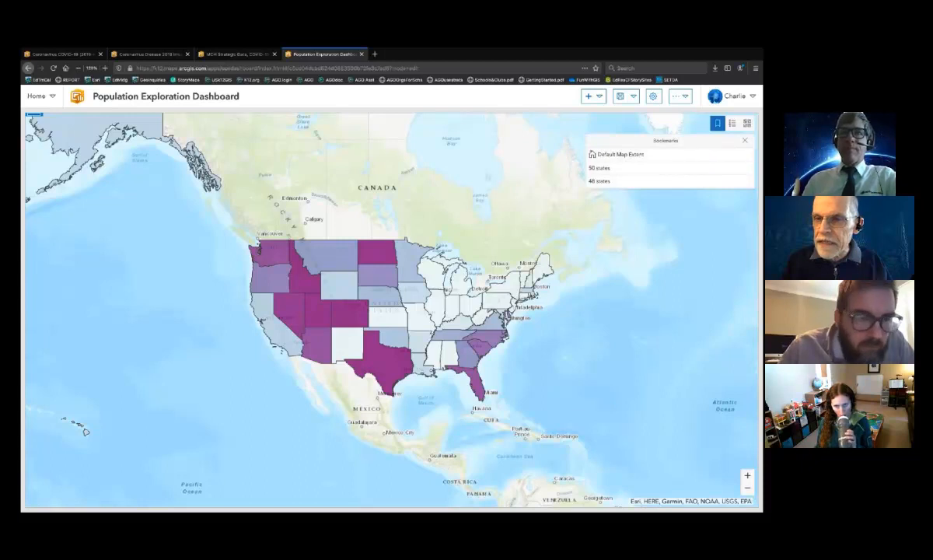
click(731, 123)
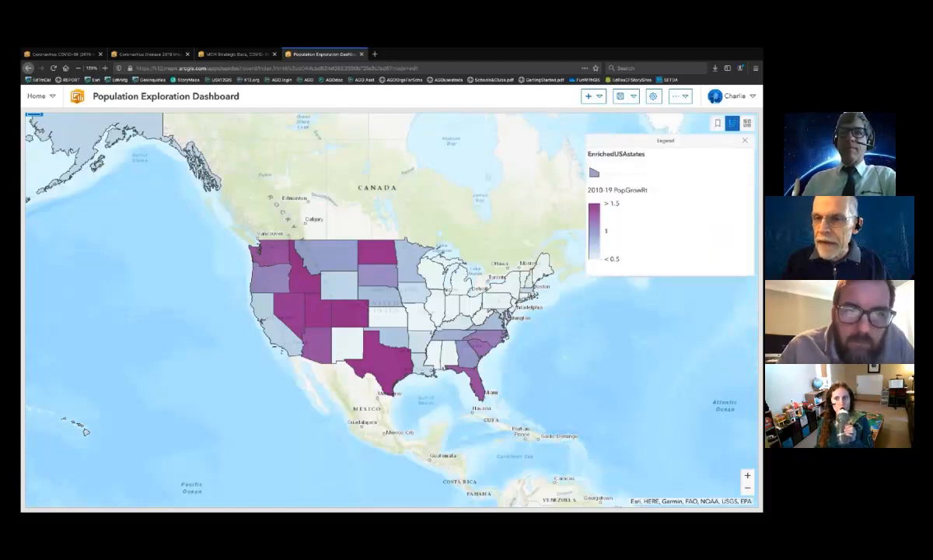
click(732, 122)
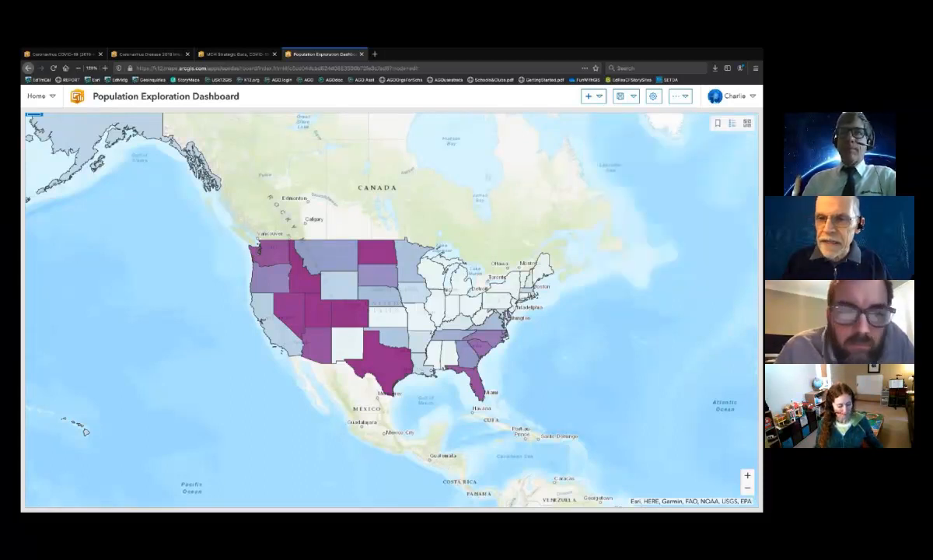
click(746, 123)
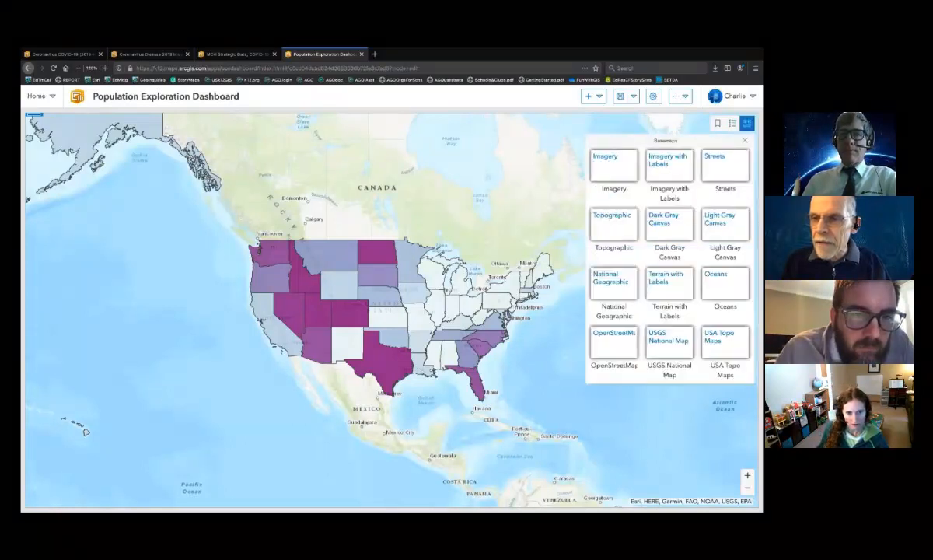
click(747, 123)
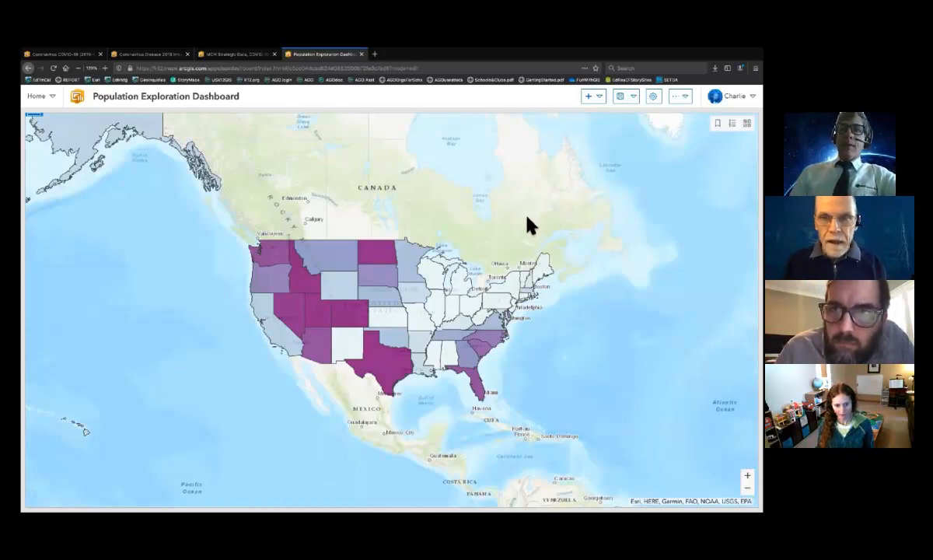
click(603, 102)
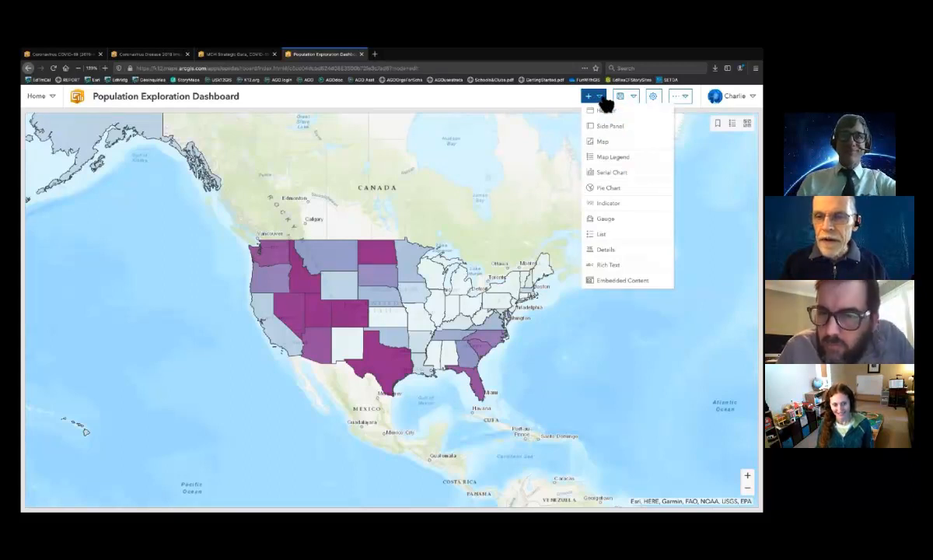
click(604, 99)
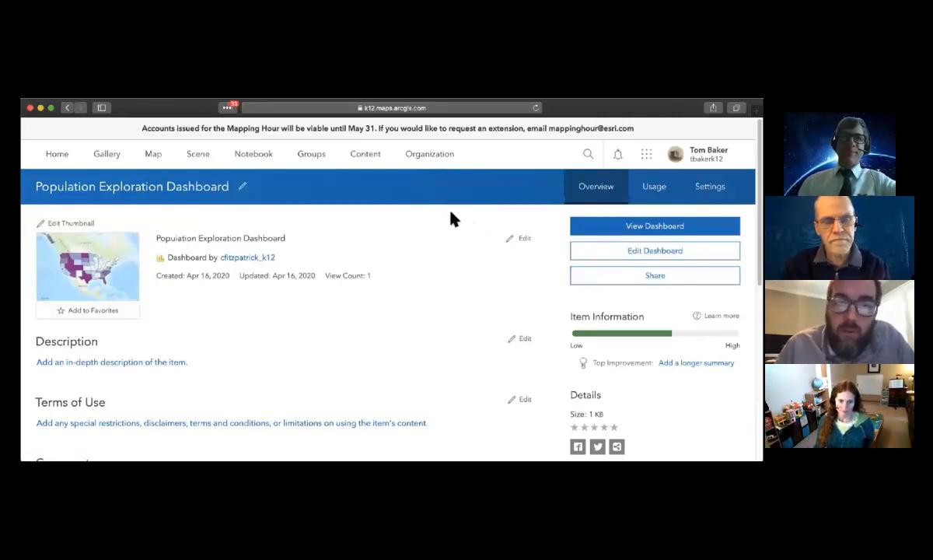
Step: Change the owner of the Population Exploration Dashboard item to another organization member by searching for the member's name, and save it
scroll(453, 219, down, 1)
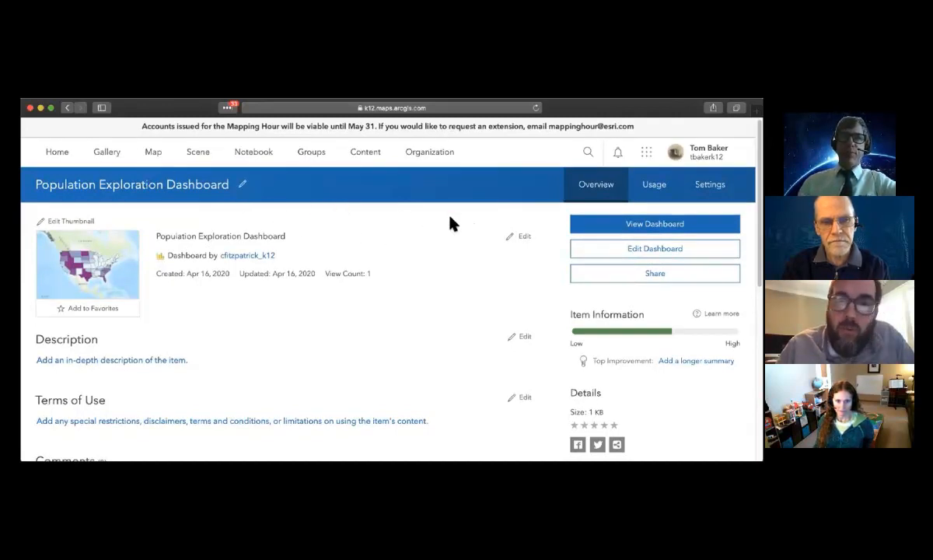
scroll(453, 226, down, 1)
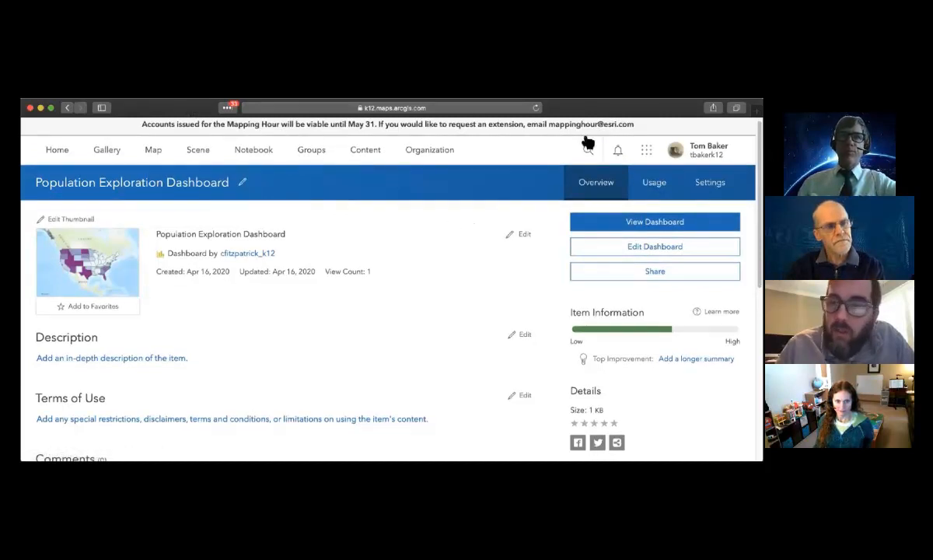
drag(186, 104, 154, 104)
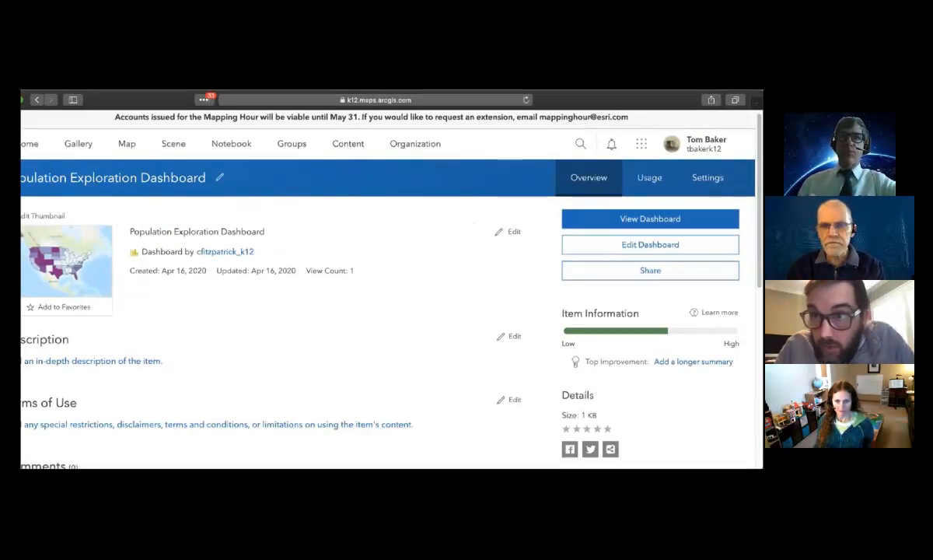
scroll(500, 264, down, 3)
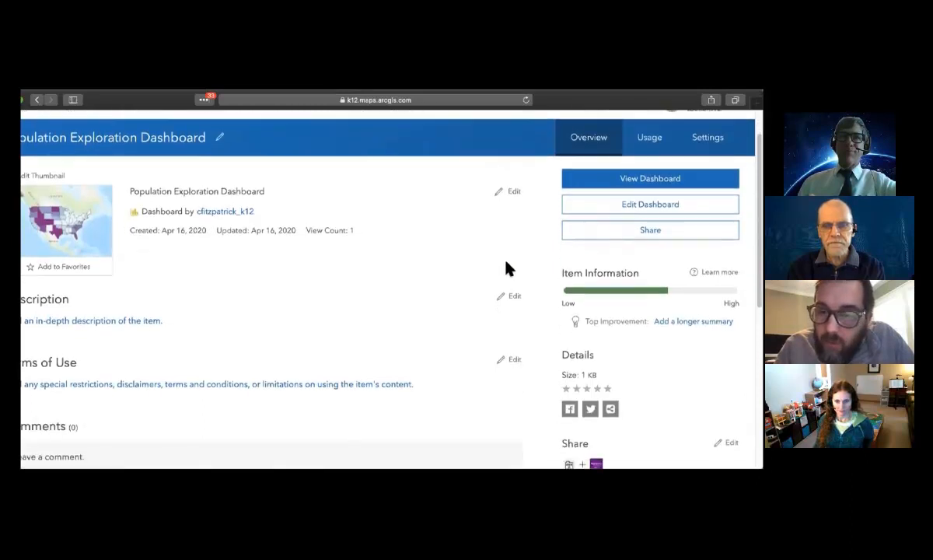
scroll(510, 270, up, 3)
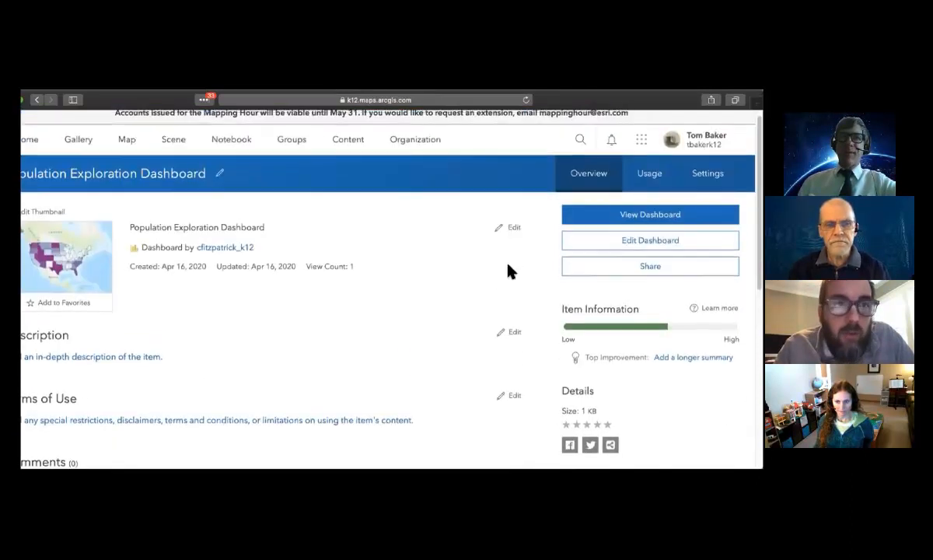
scroll(507, 269, down, 5)
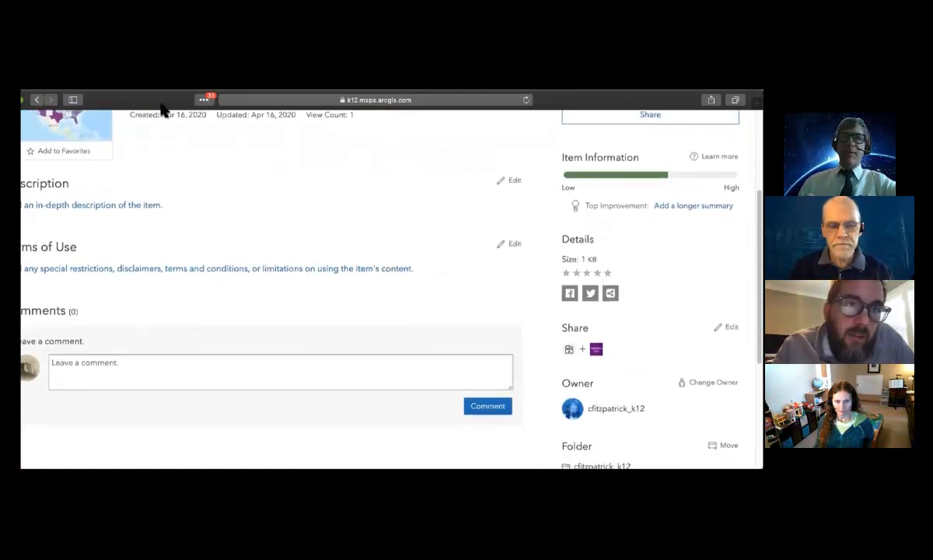
drag(160, 102, 111, 101)
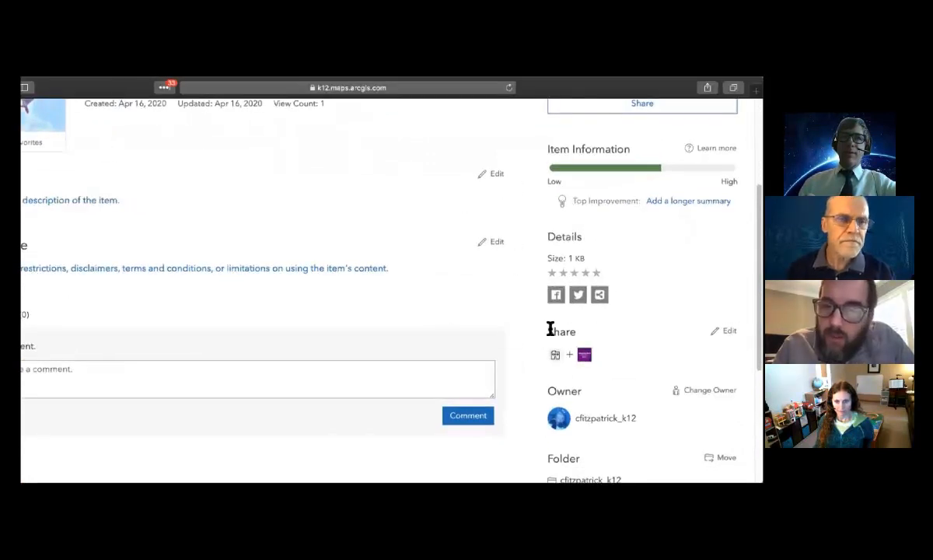
scroll(606, 387, down, 1)
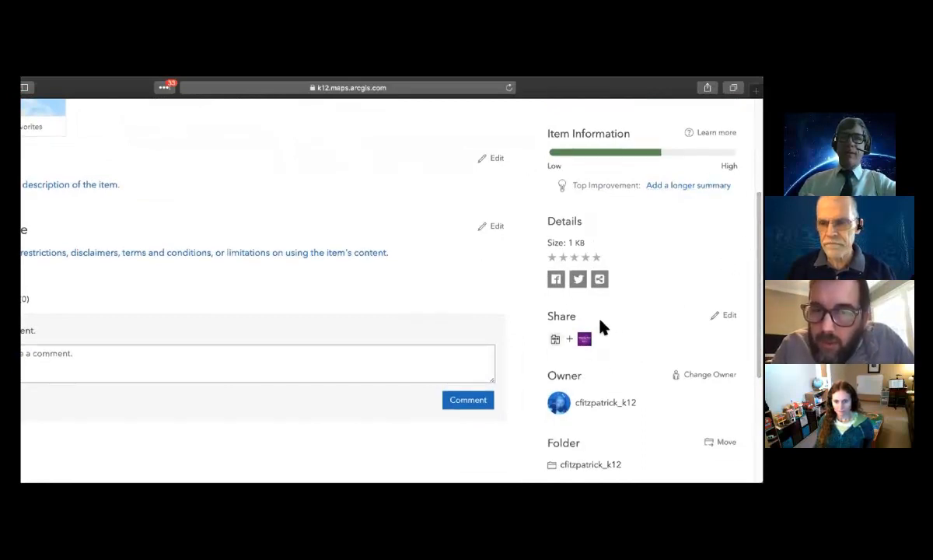
scroll(591, 342, down, 2)
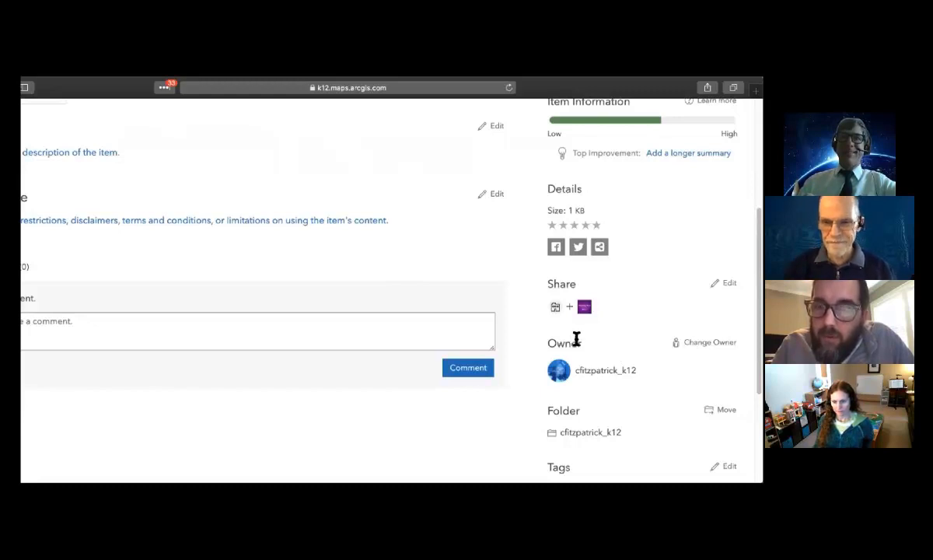
click(687, 344)
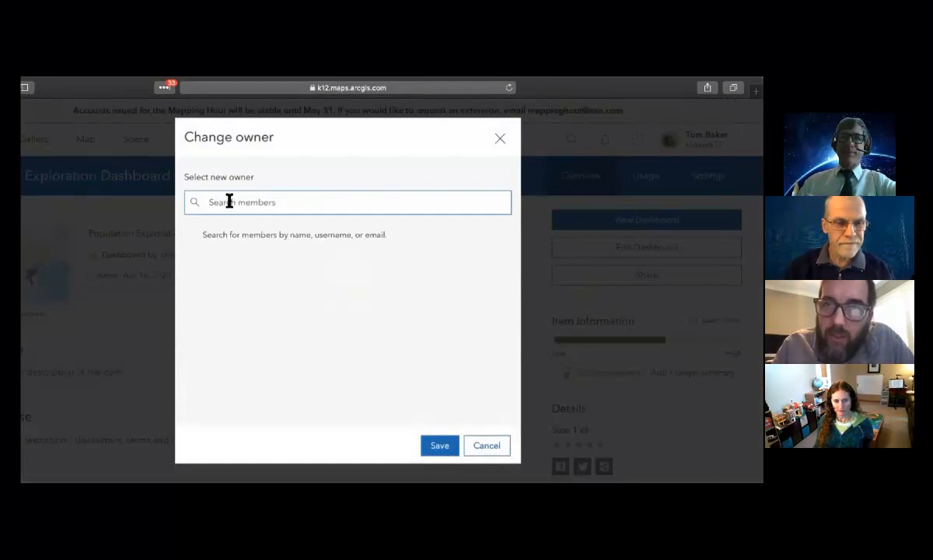
text(tylie)
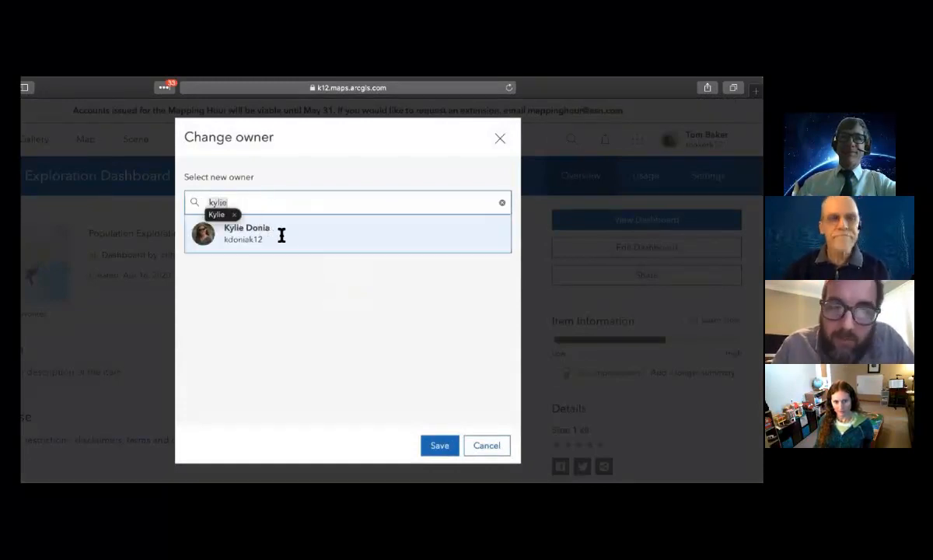
click(497, 227)
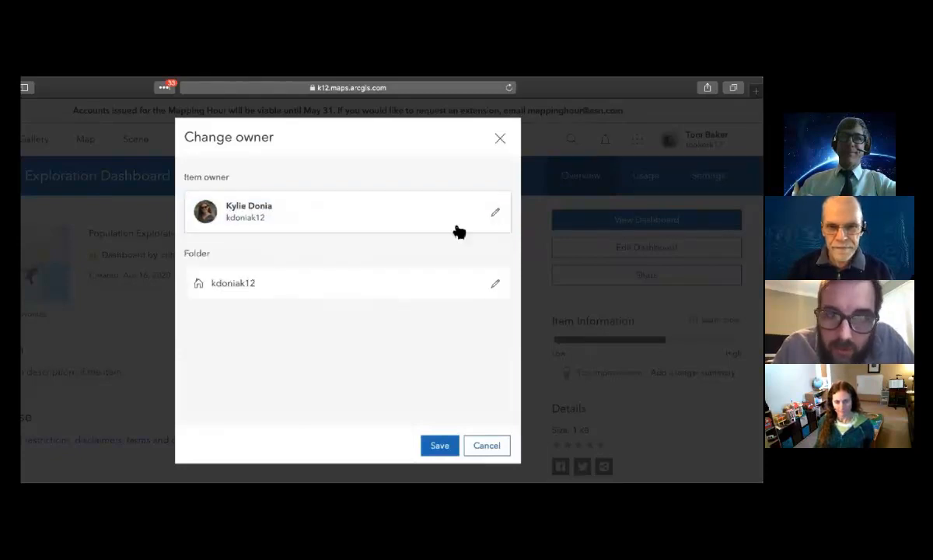
click(439, 444)
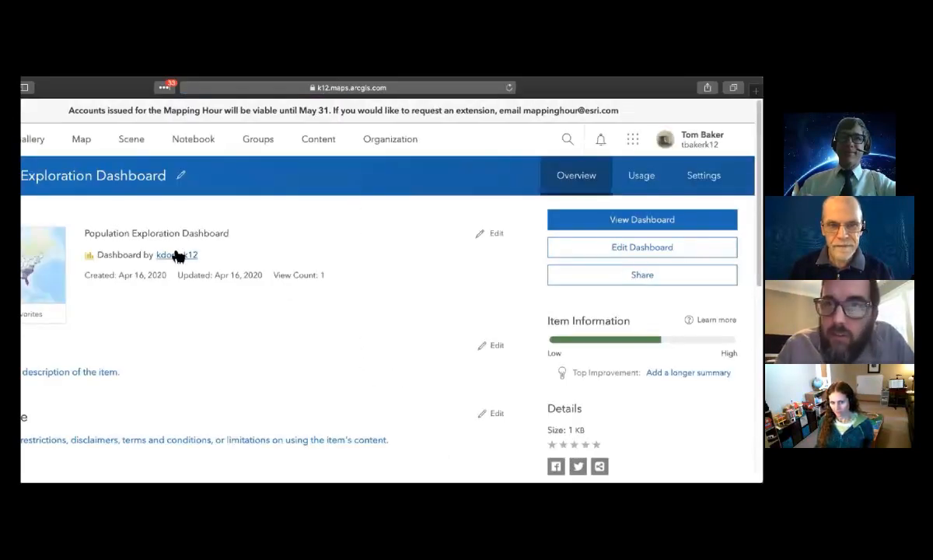
drag(198, 251, 146, 254)
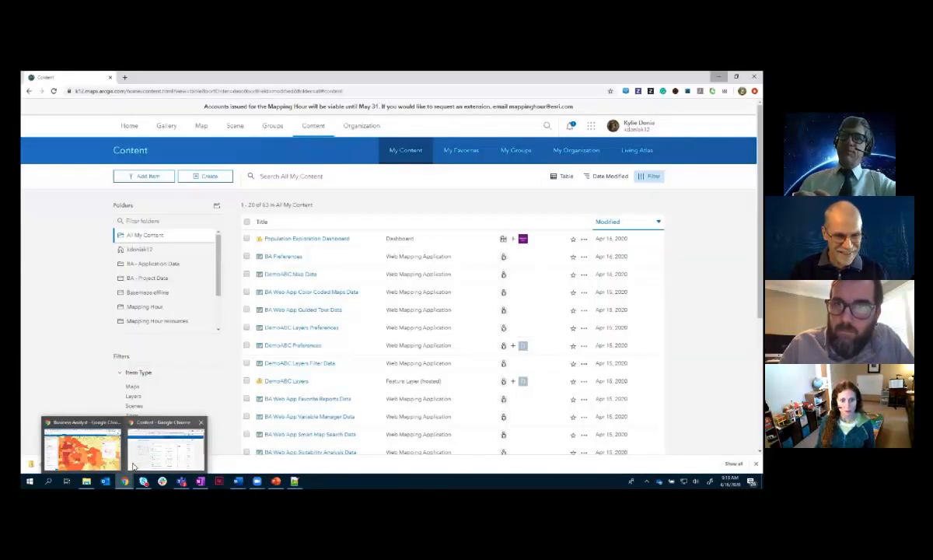
Step: As the new owner, find the Population Exploration Dashboard in the Mapping Hour group's recent content and open it for editing
click(133, 463)
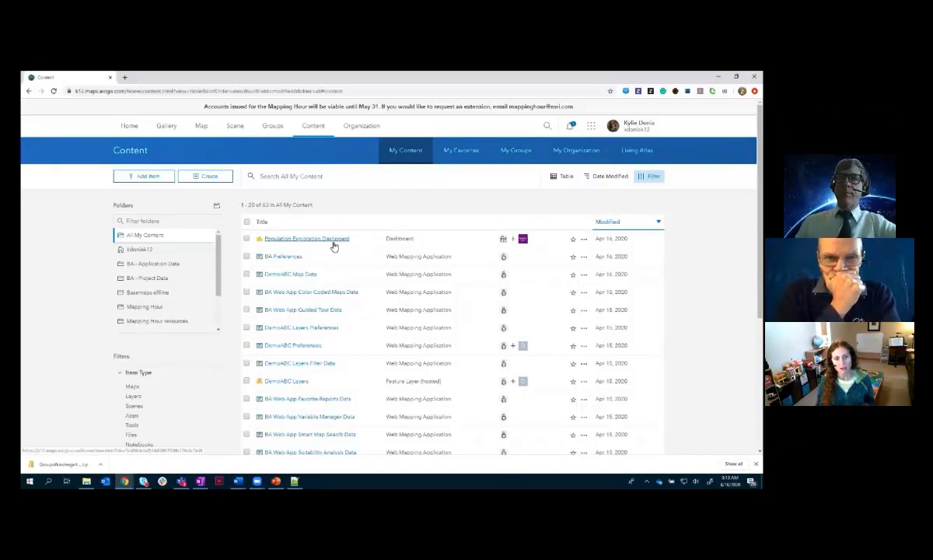
click(272, 126)
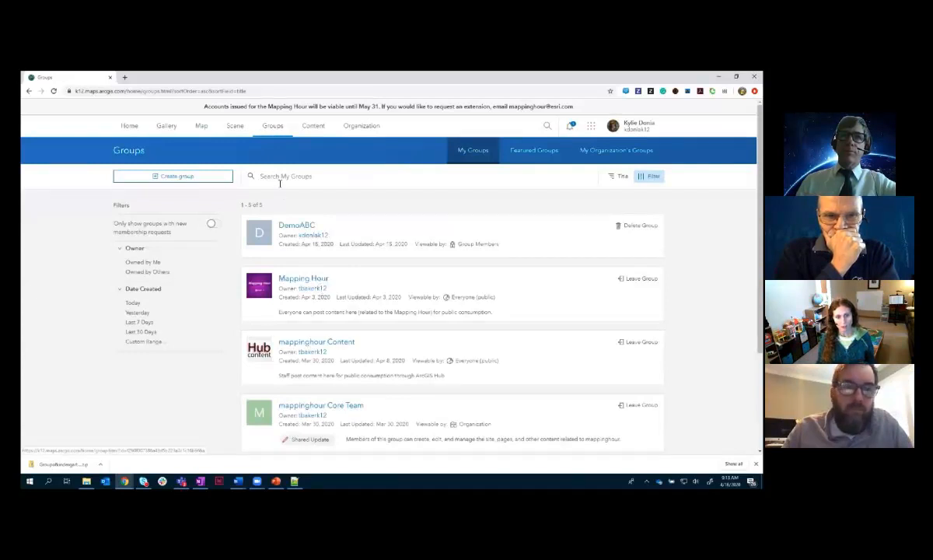
click(305, 279)
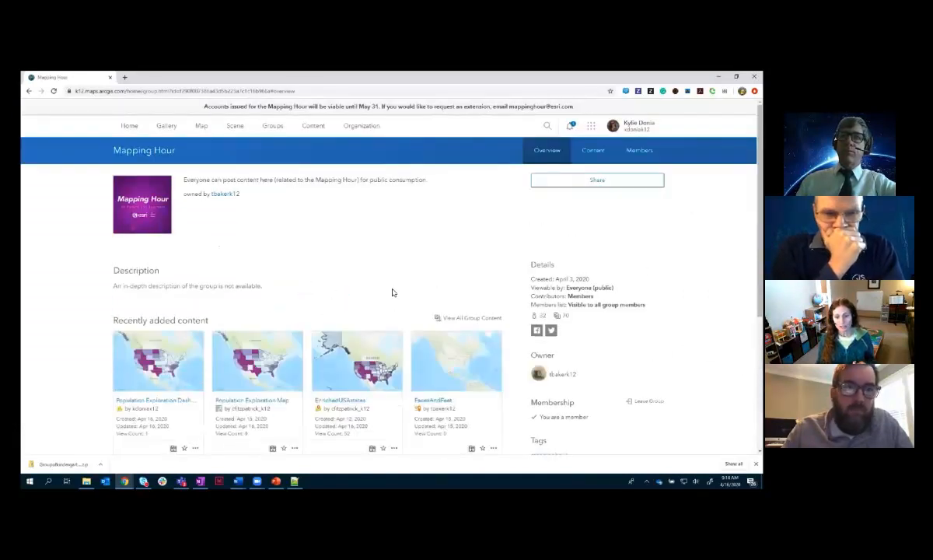
scroll(391, 296, down, 1)
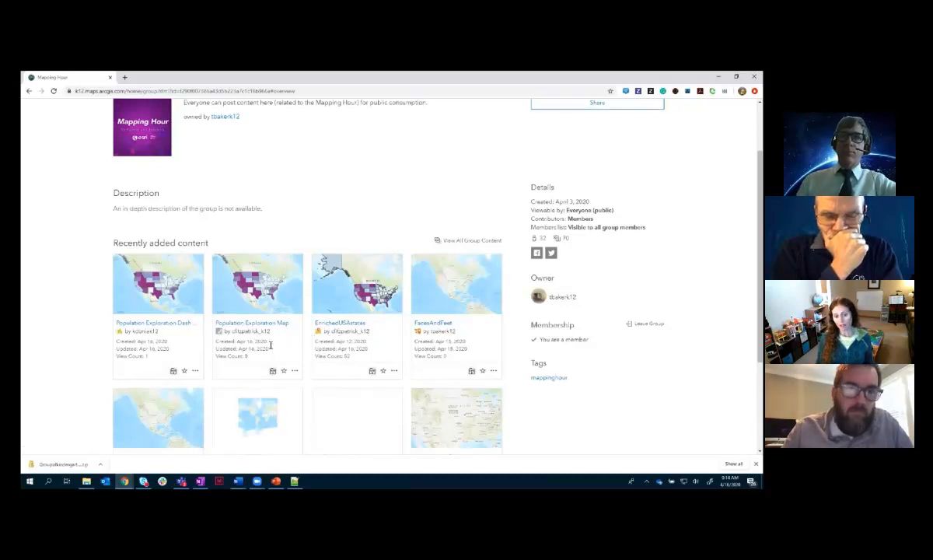
click(182, 325)
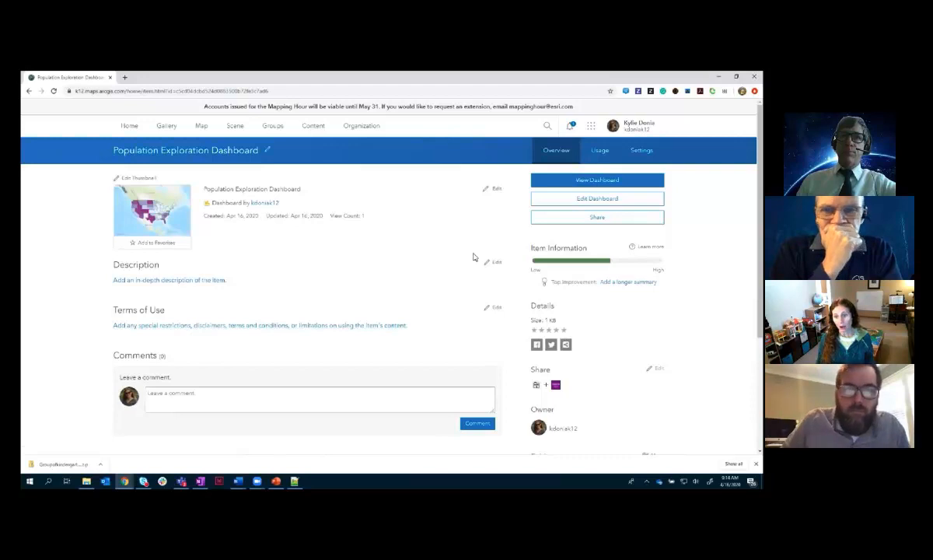
click(611, 204)
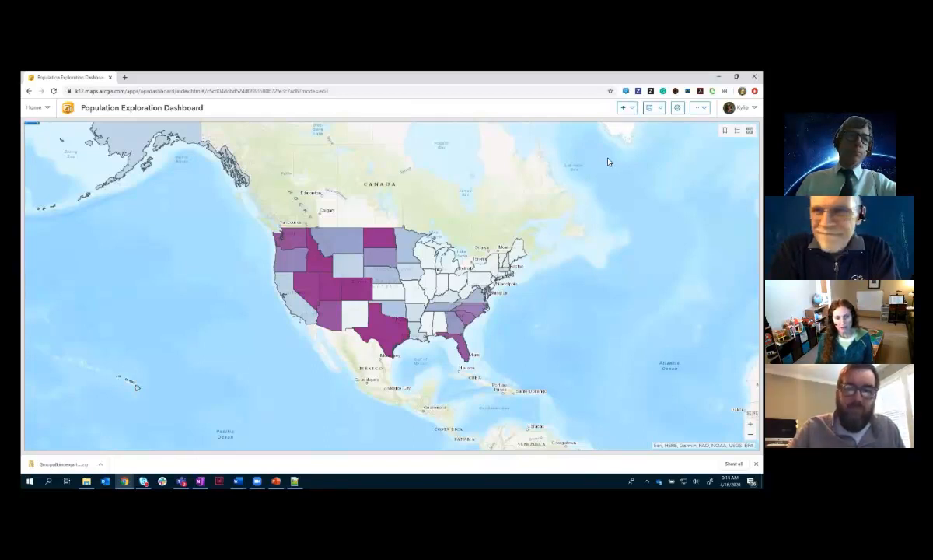
Step: Add a Rich Text element and fill it with the prepared paragraph starting "This dashboard demo shows the power of a demo"
click(625, 107)
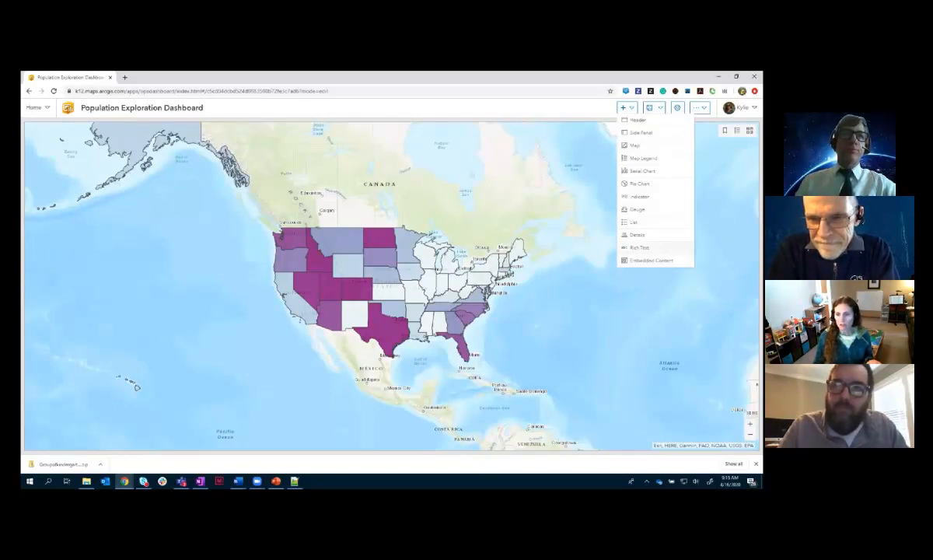
click(638, 247)
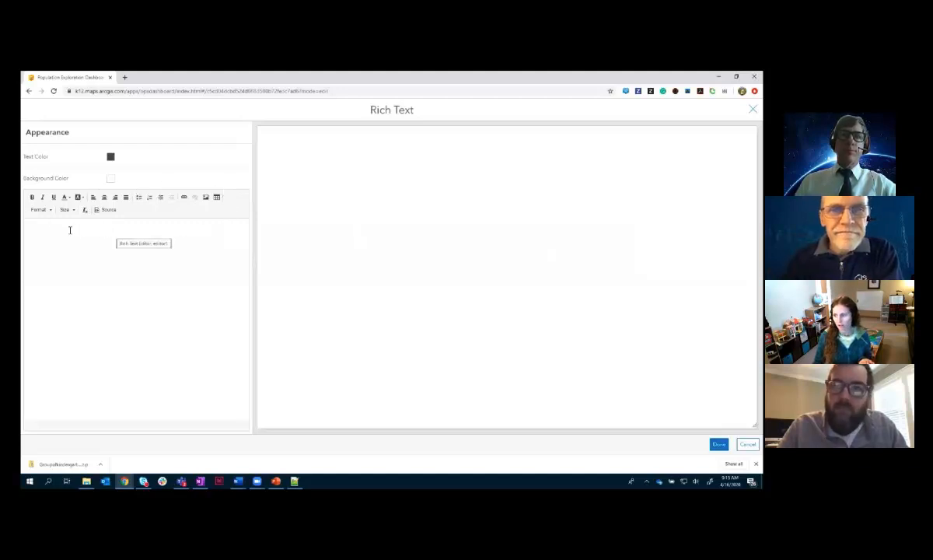
key(alt+Tab)
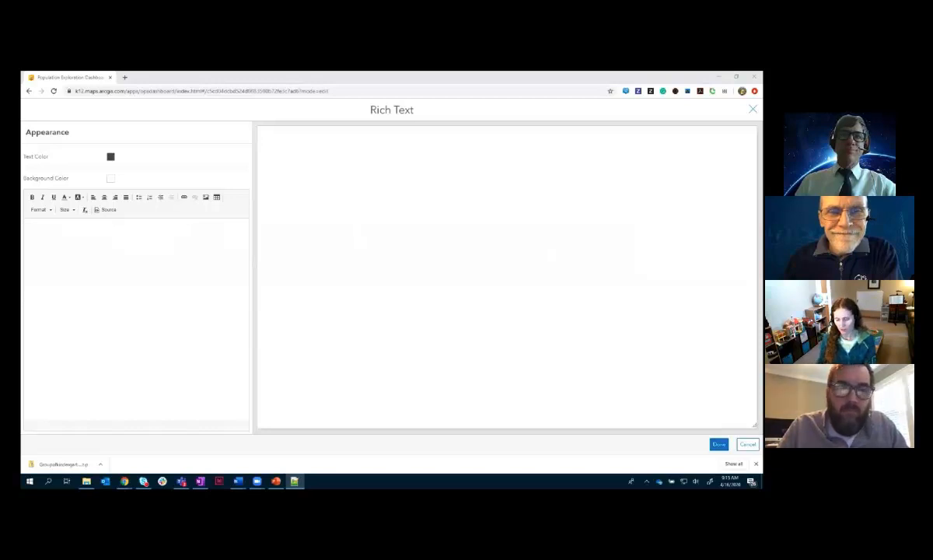
click(209, 273)
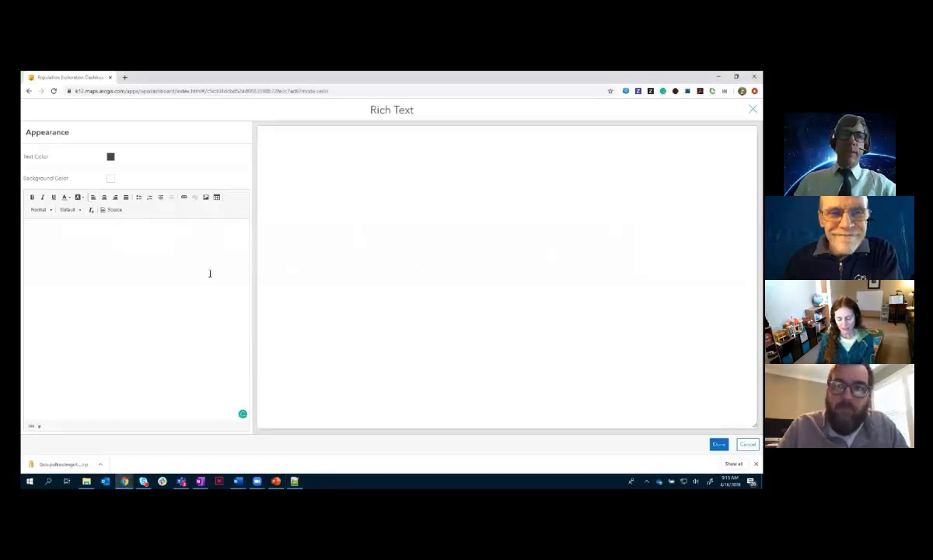
text(This dashboard demo shows the power of a demo, and how to work with several of the key type of tools. The dashboard lets you decide what elements to include, and lets you control every element of every element. With great power comes great responsibility.)
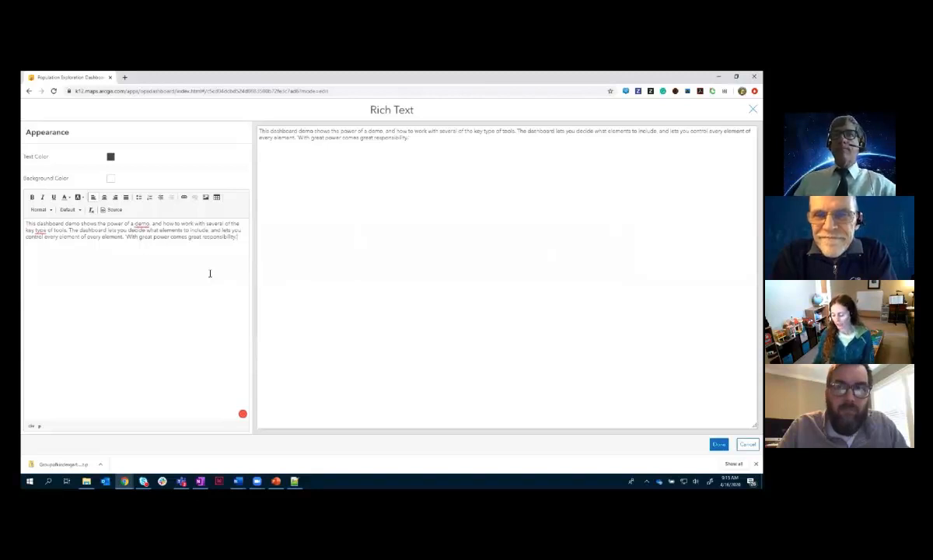
Step: Insert the dashboard banner image into the rich text after the paragraph, using its copied web address
click(205, 197)
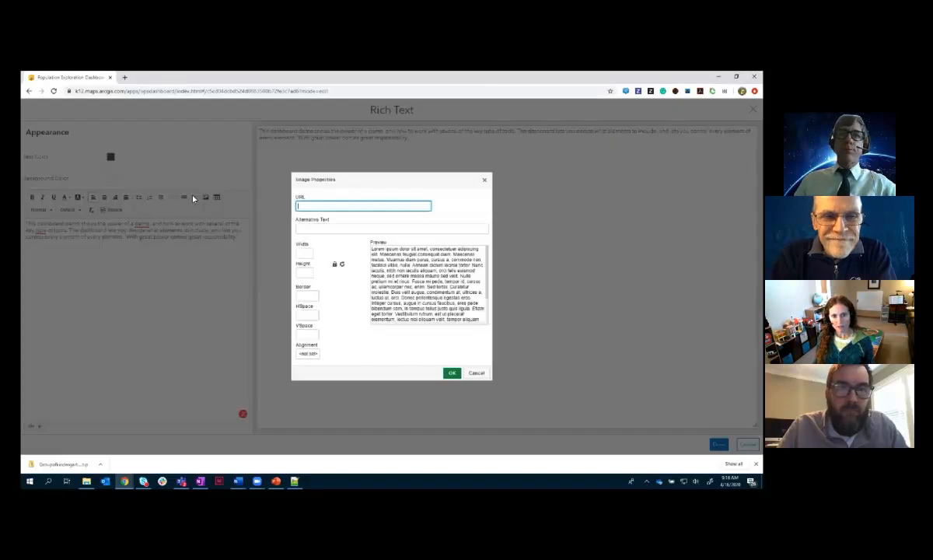
key(alt+Tab)
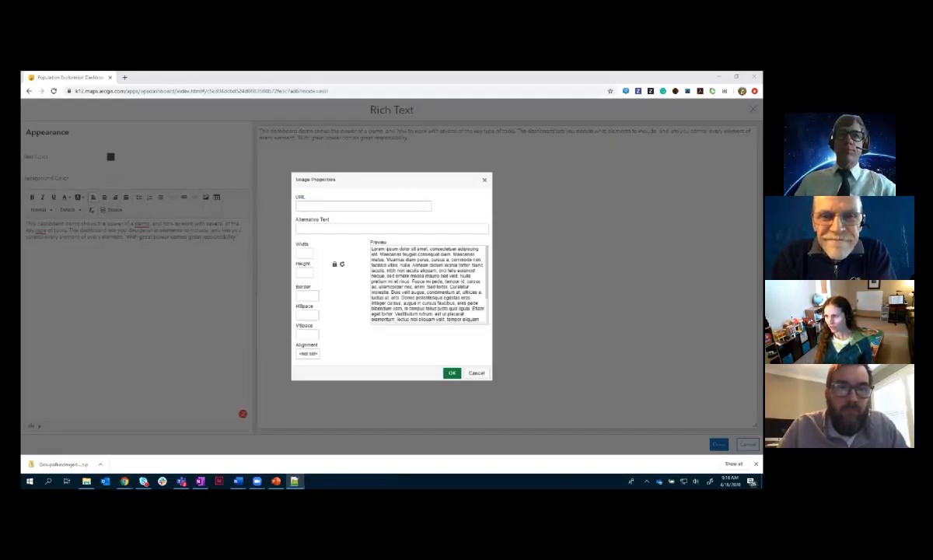
click(399, 206)
key(ctrl+v)
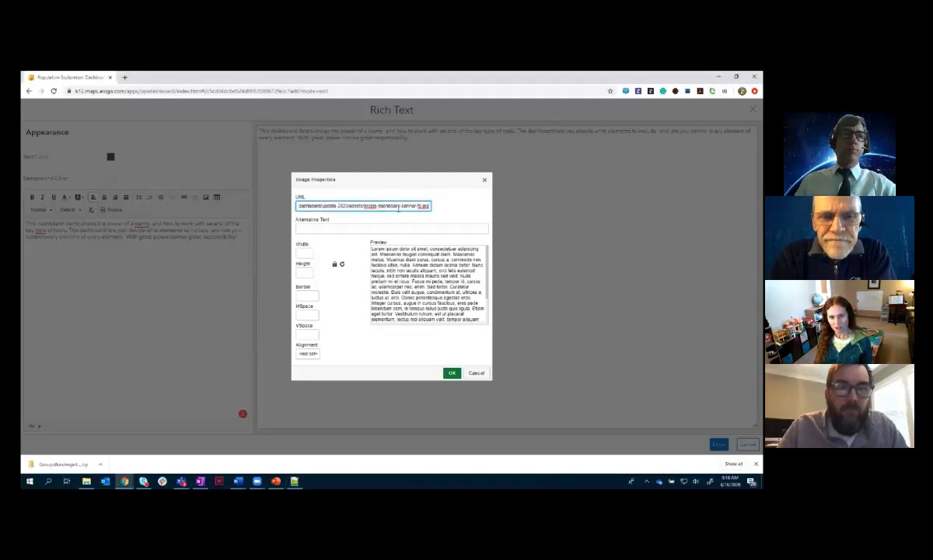
click(451, 372)
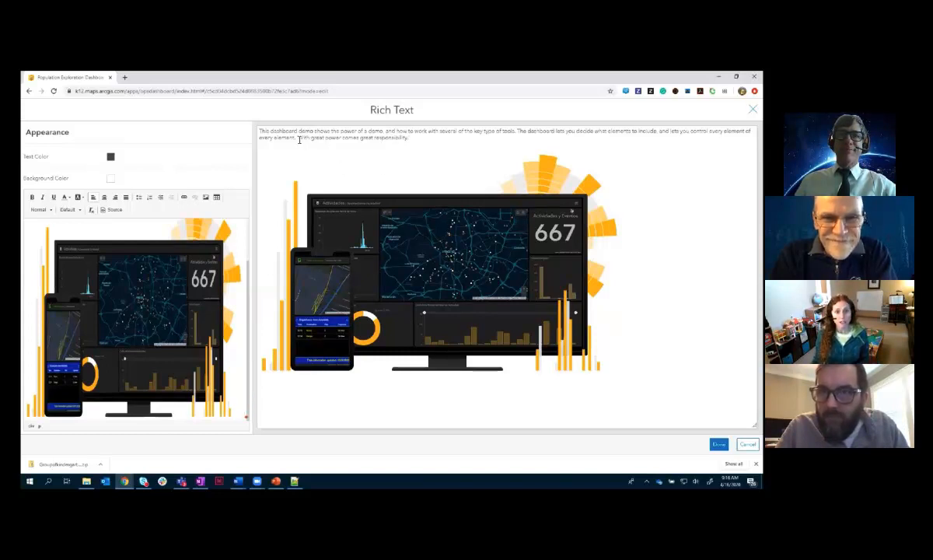
Step: Remove the quotation marks around "With great power comes great responsibility.", make that sentence bold and italic, and finish the rich text element
scroll(131, 241, up, 1)
click(128, 237)
key(BackSpace)
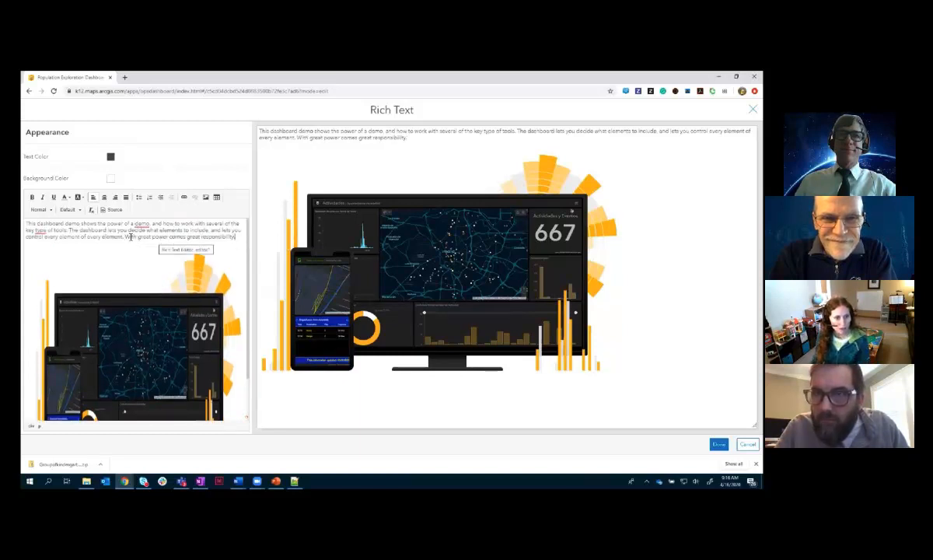
drag(127, 237, 234, 237)
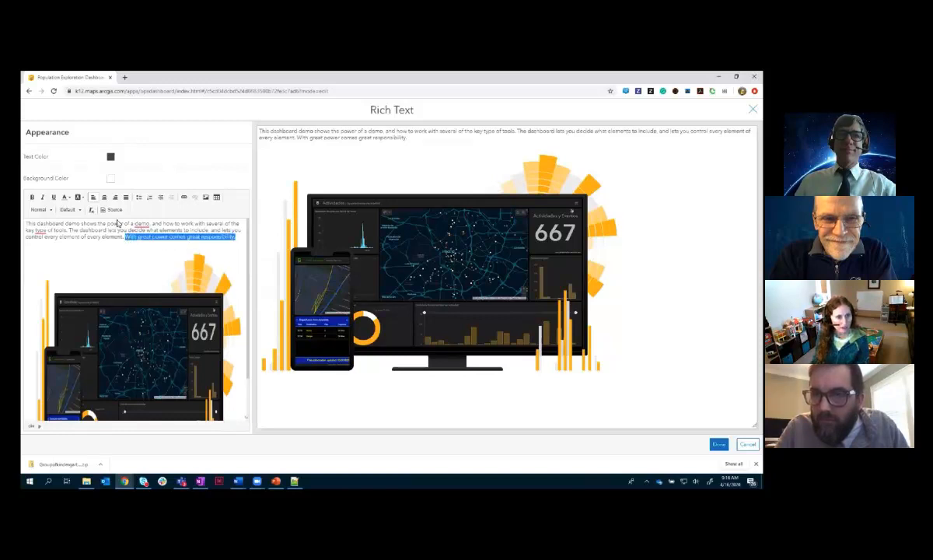
click(33, 198)
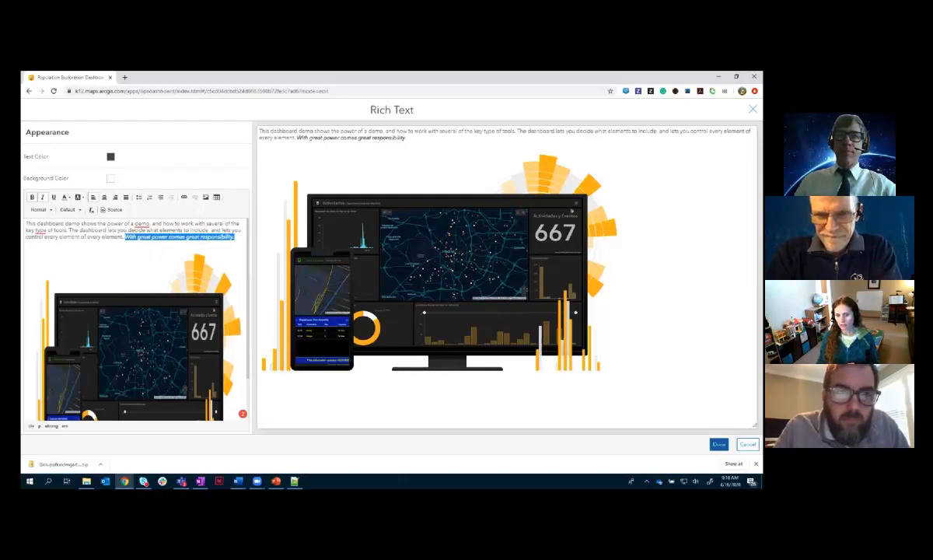
click(718, 444)
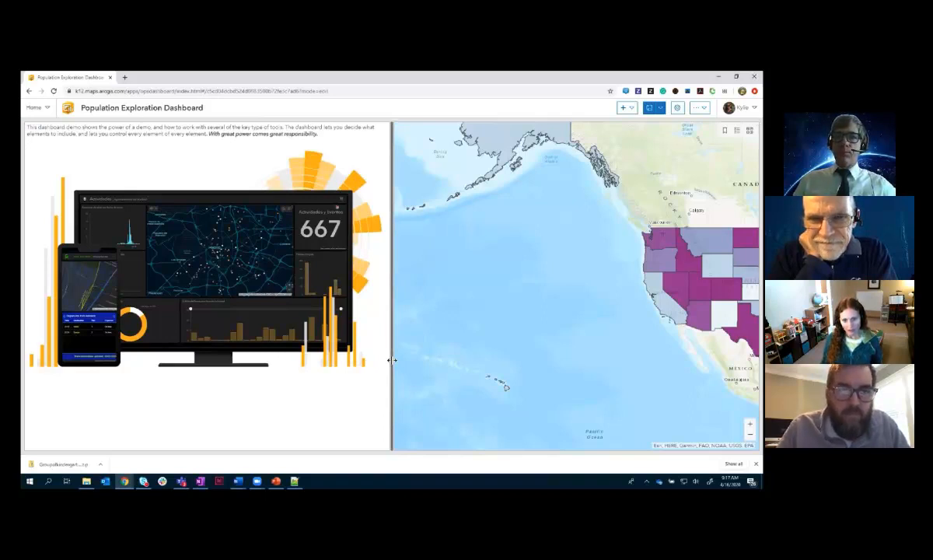
Step: Try a wider and a narrower rich text panel beside the map, and try docking it beneath a slightly taller map
drag(394, 360, 680, 360)
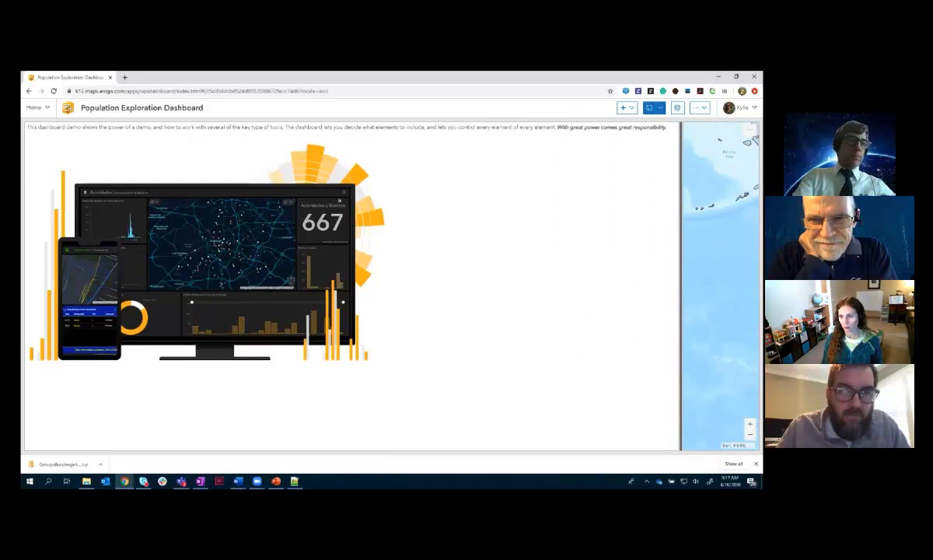
drag(681, 360, 276, 351)
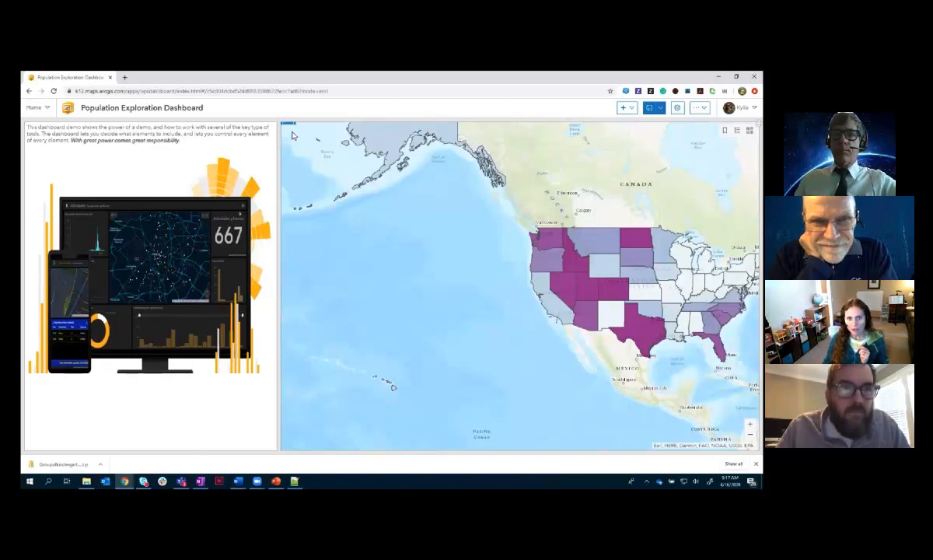
mouse_move(286, 127)
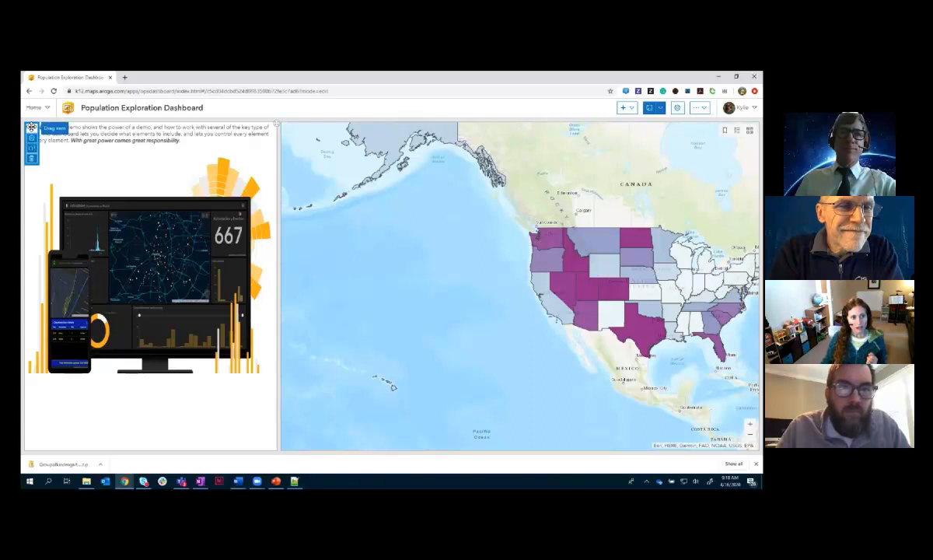
drag(31, 126, 521, 293)
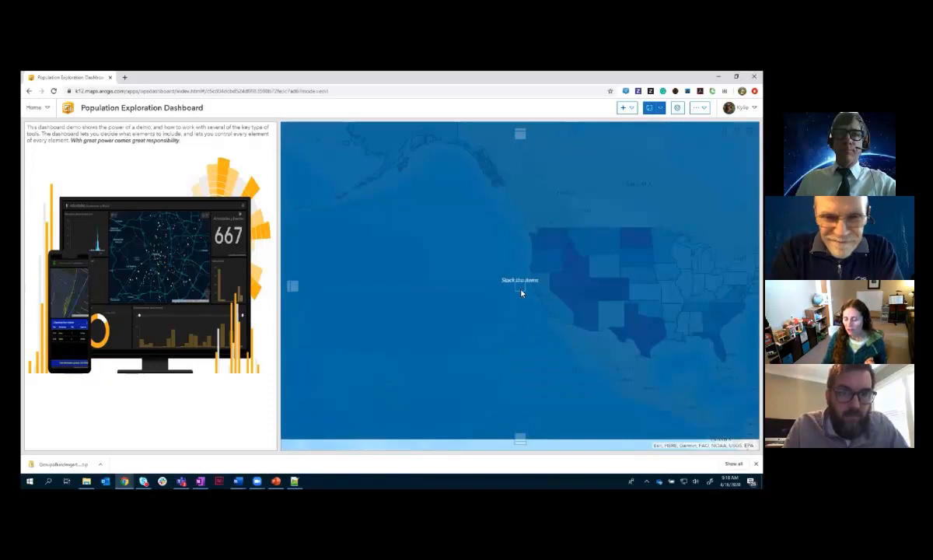
drag(522, 293, 522, 437)
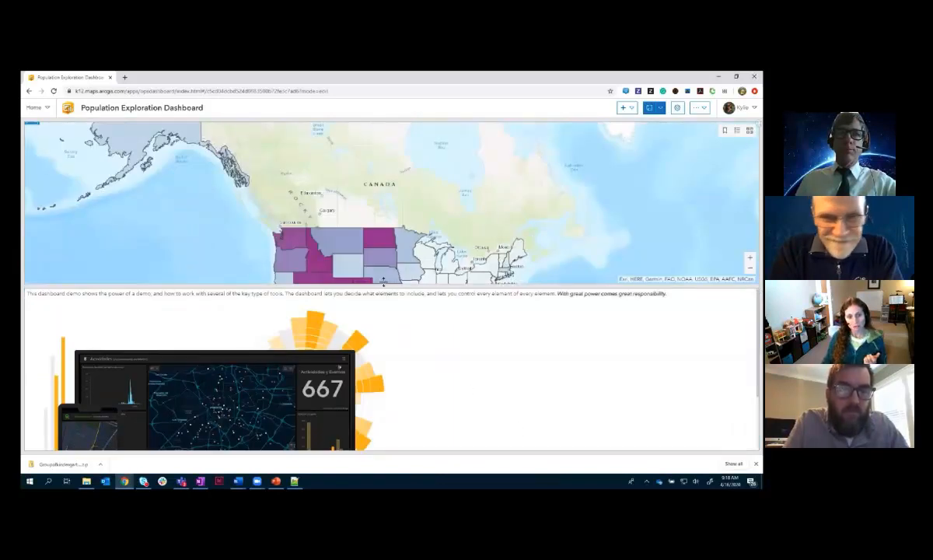
drag(382, 288, 399, 303)
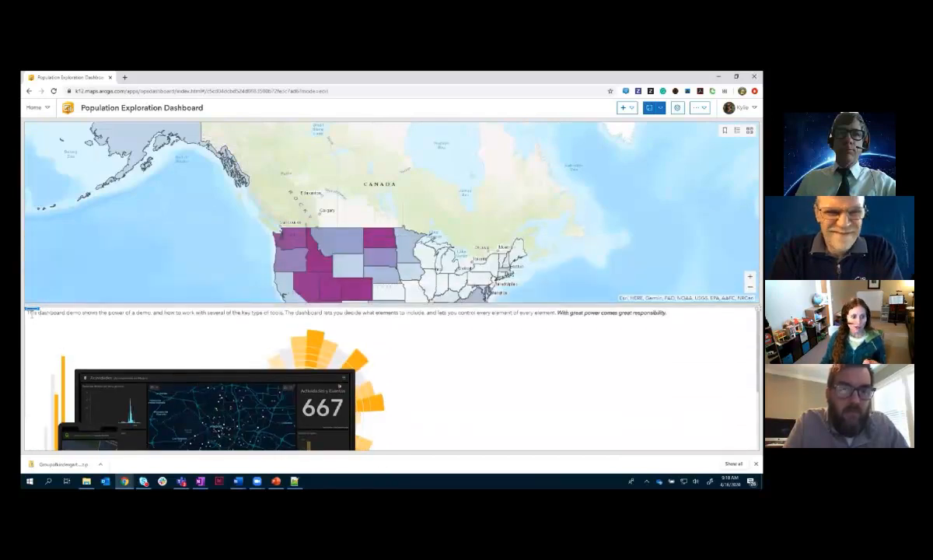
Step: Dock the rich text element on the map's left side and narrow it to about a fifth of the dashboard's width
drag(32, 313, 37, 208)
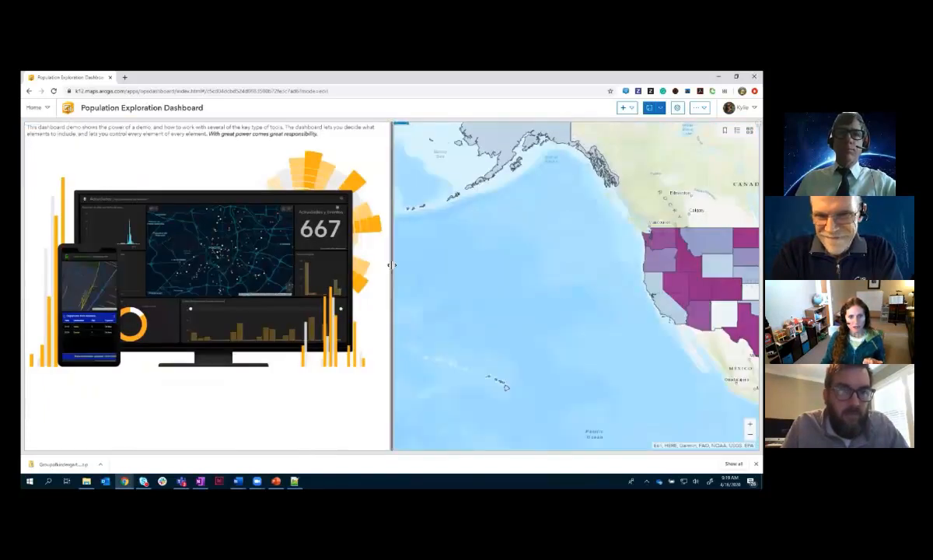
drag(389, 264, 179, 268)
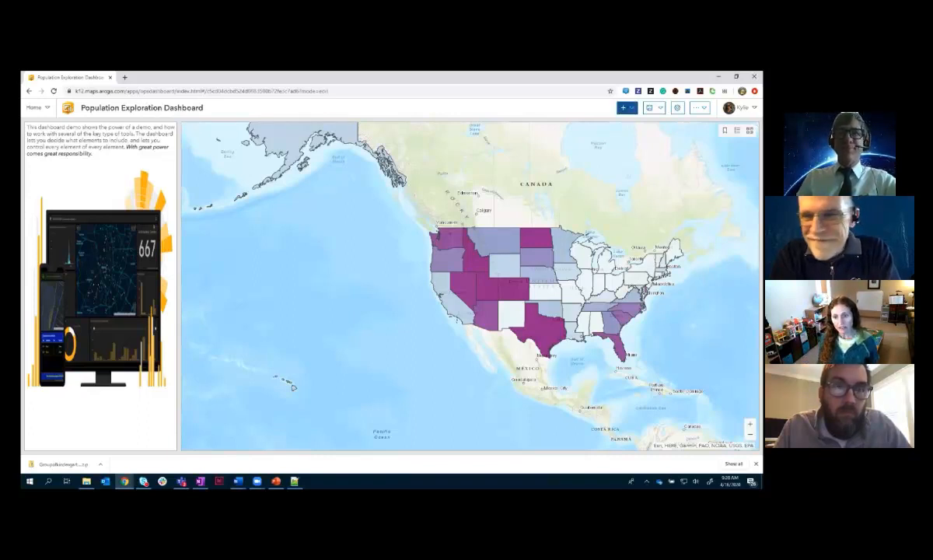
Step: Add an Indicator element based on the EnrichedUSAstates layer of the Population Exploration Map
click(627, 107)
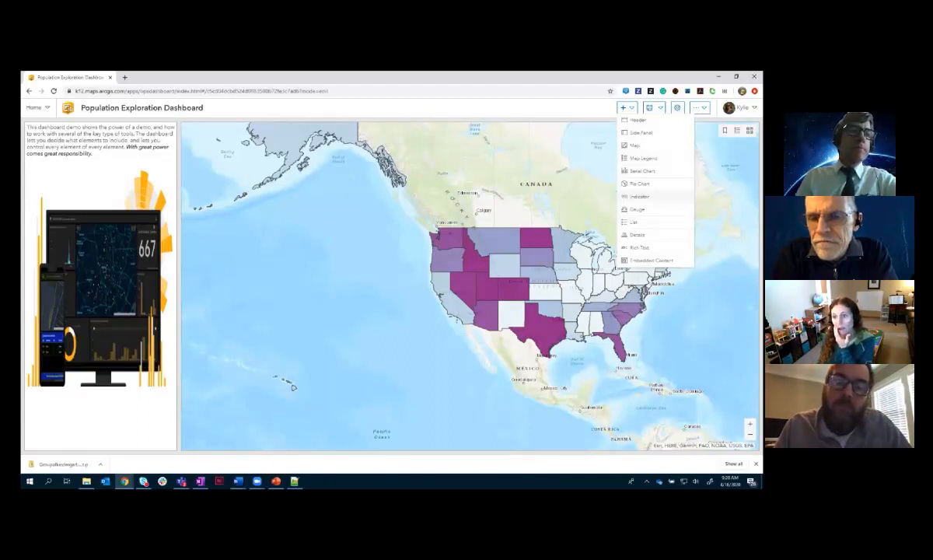
click(640, 197)
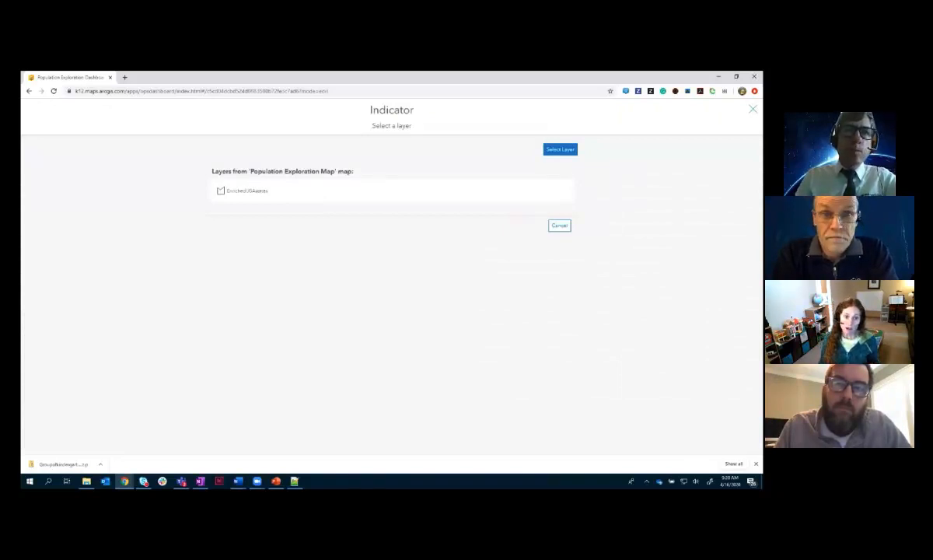
click(252, 196)
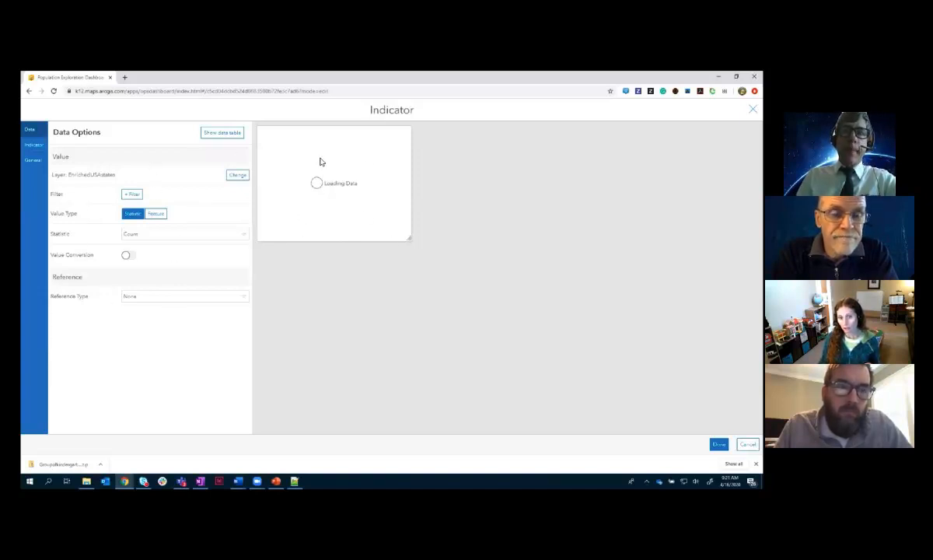
Step: Set the indicator's statistic to Sum and its field to 2019 Total Pop
click(196, 232)
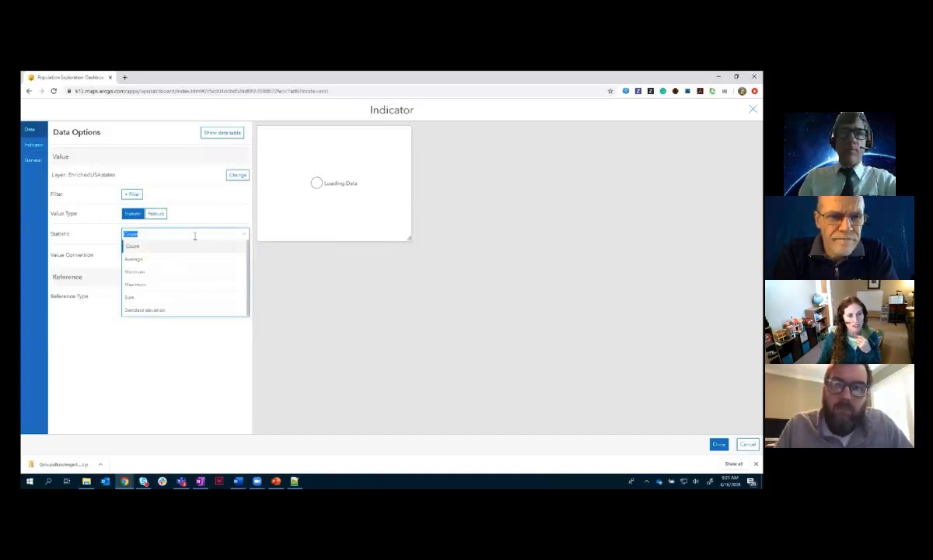
click(242, 238)
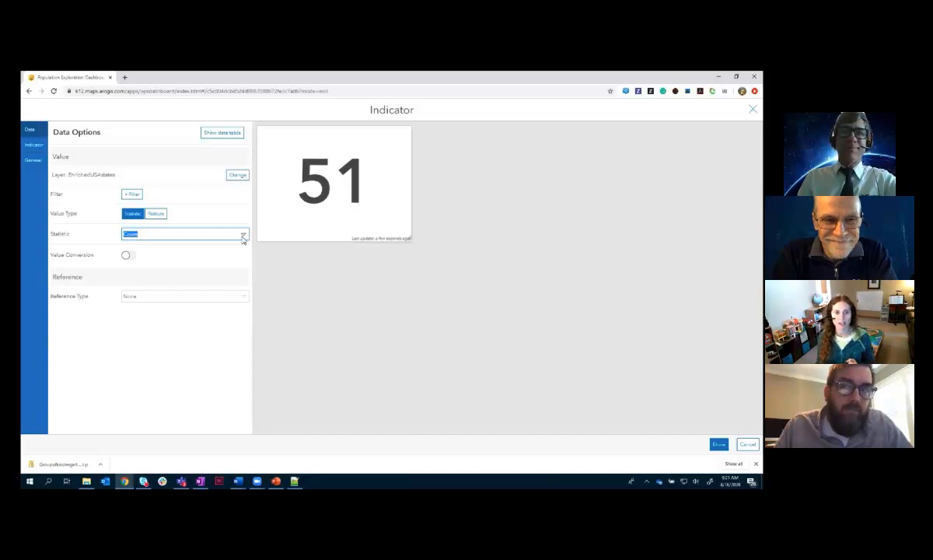
click(245, 236)
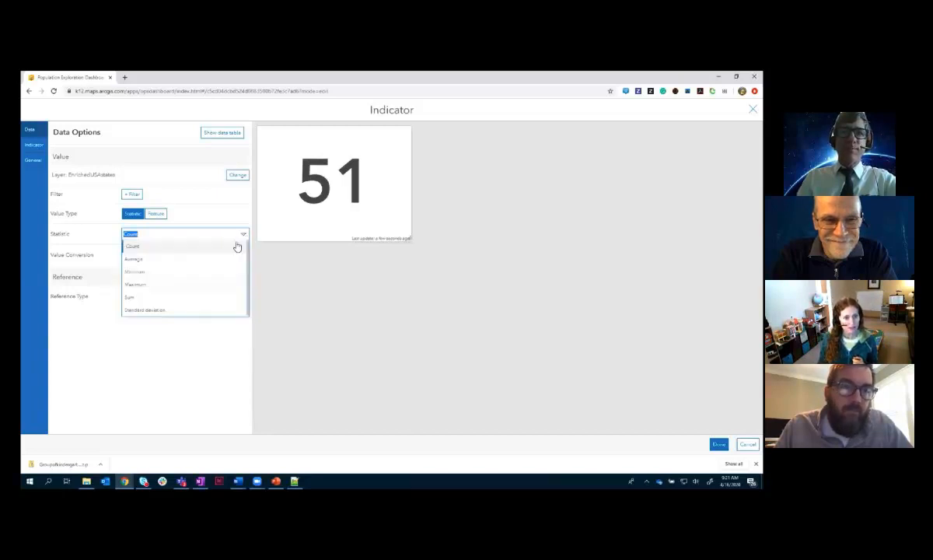
click(180, 298)
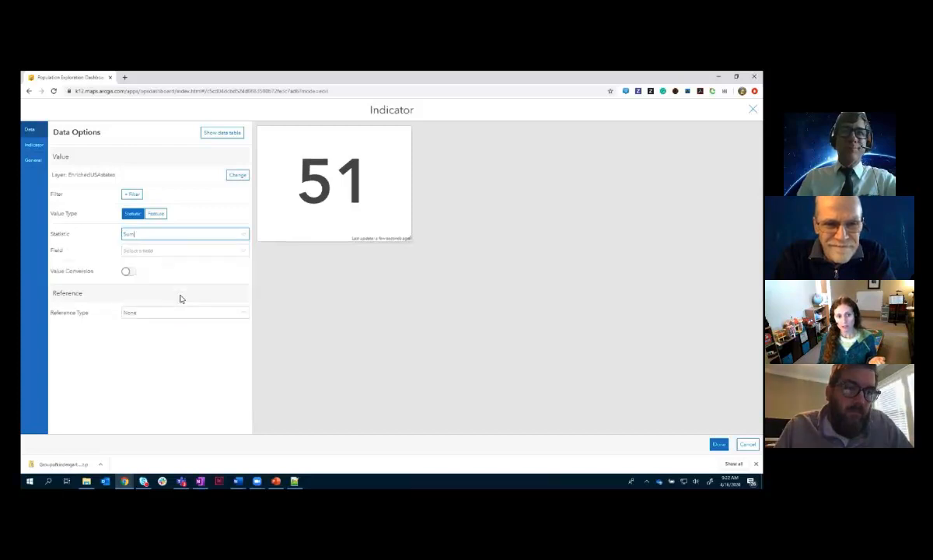
click(243, 252)
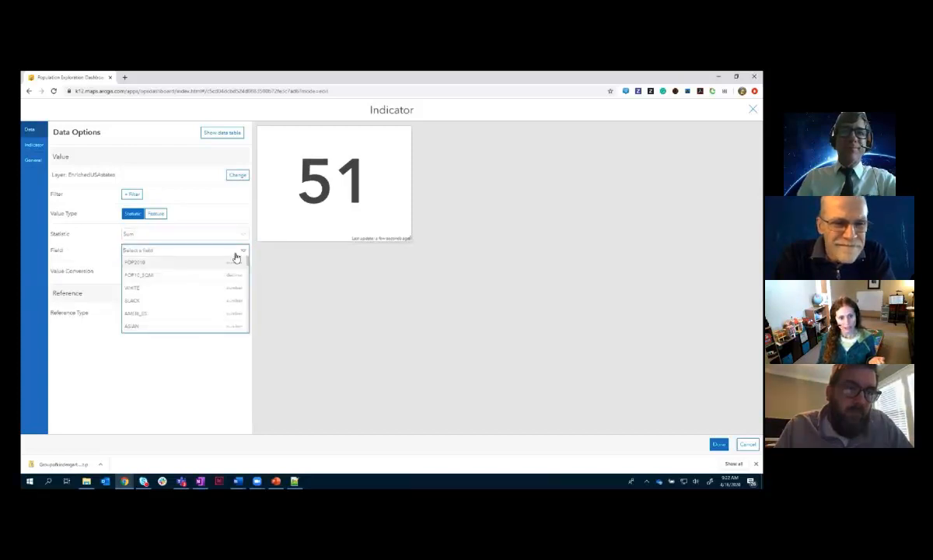
scroll(211, 269, down, 3)
scroll(208, 266, up, 1)
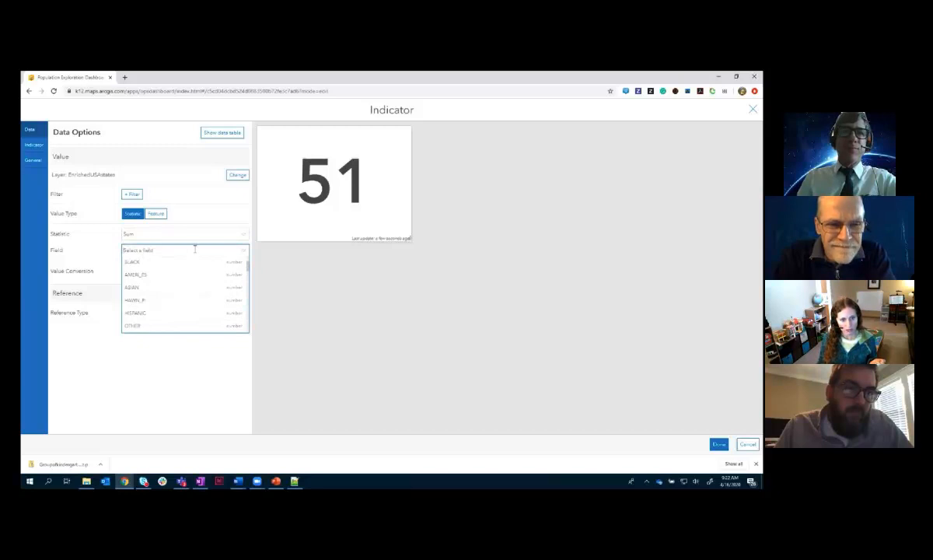
text(2019)
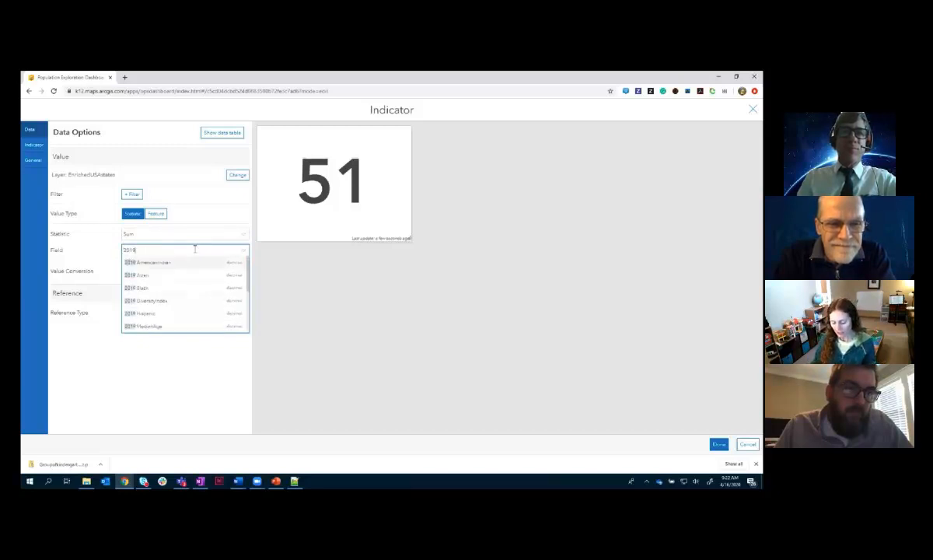
text( tot)
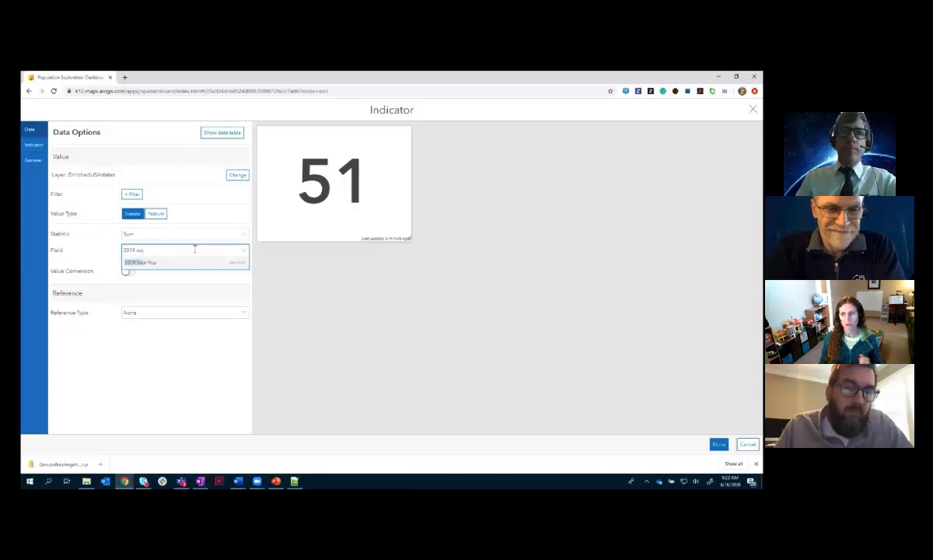
click(174, 263)
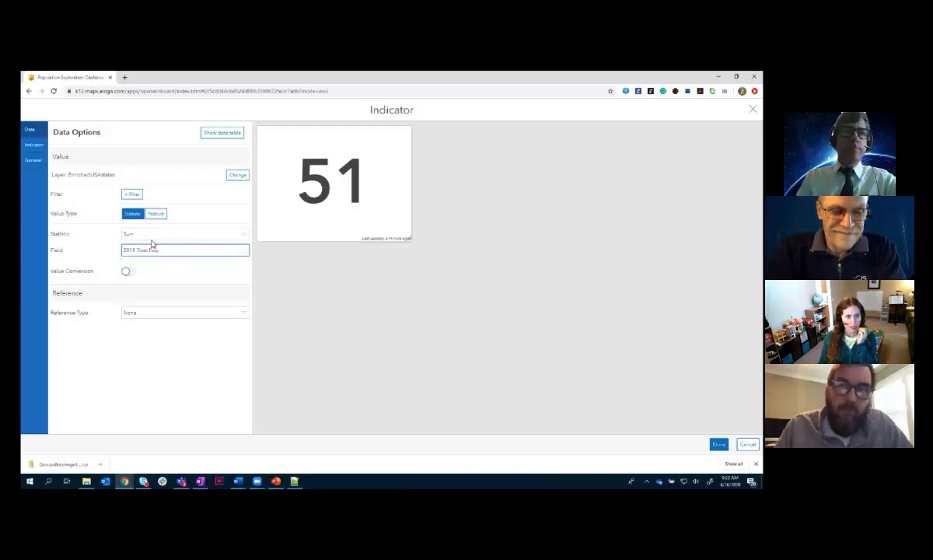
click(153, 235)
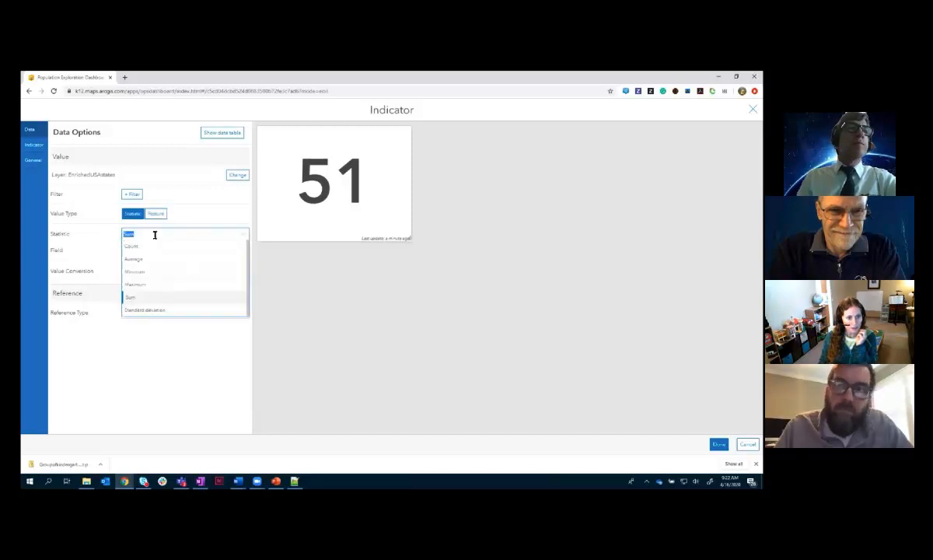
click(243, 235)
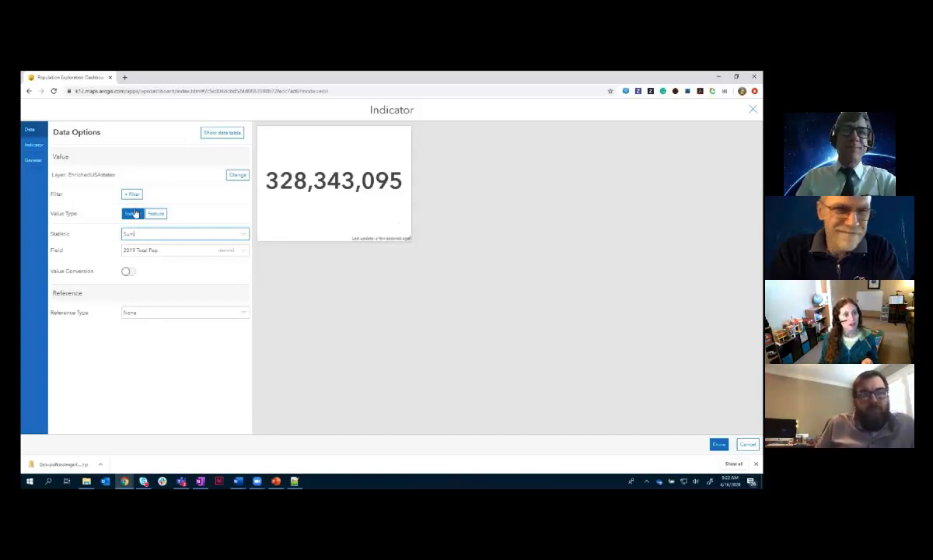
Step: Try a population label in the indicator's top text and clear it again
click(34, 148)
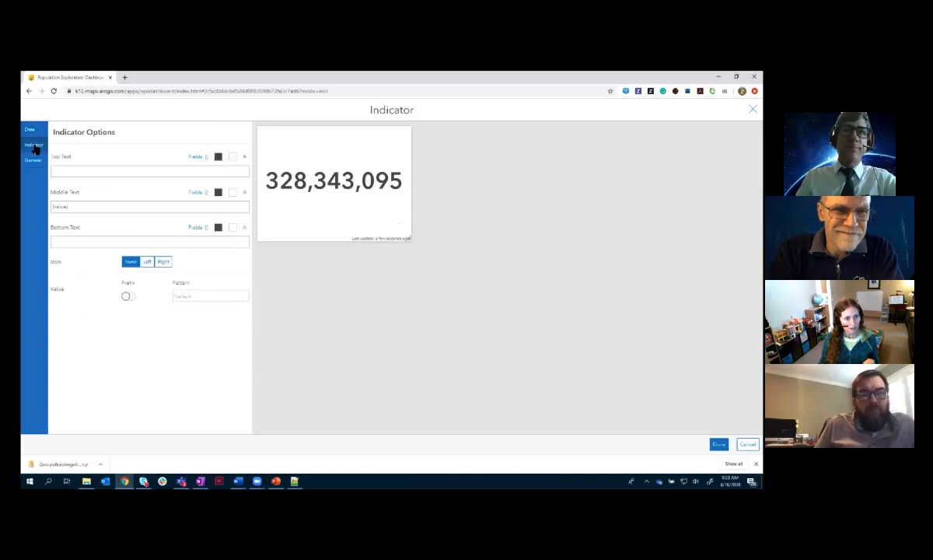
click(64, 172)
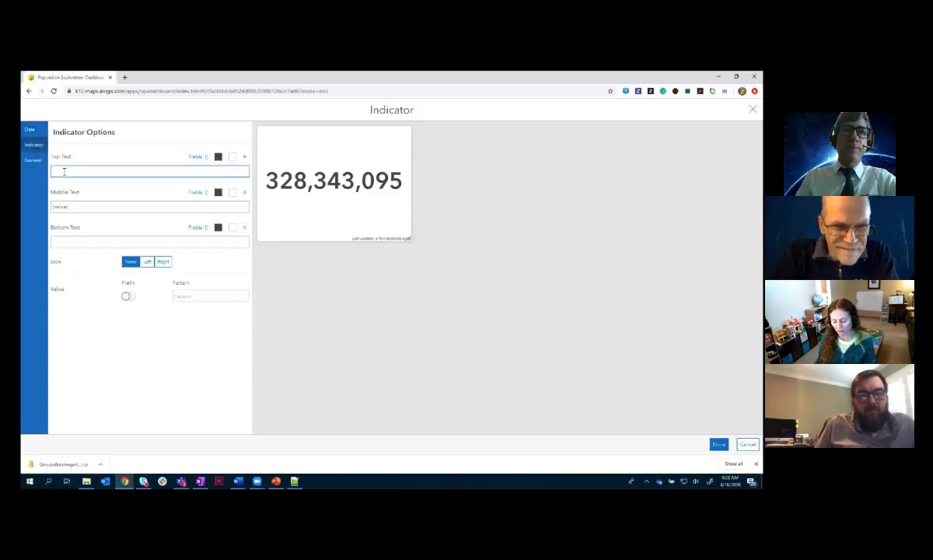
text(Pop)
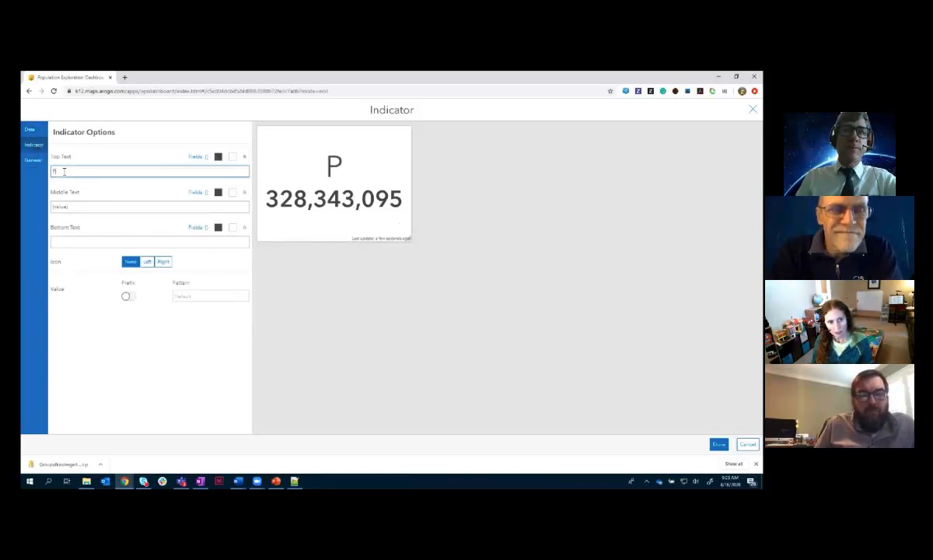
key(BackSpace)
key(BackSpace)
key(BackSpace)
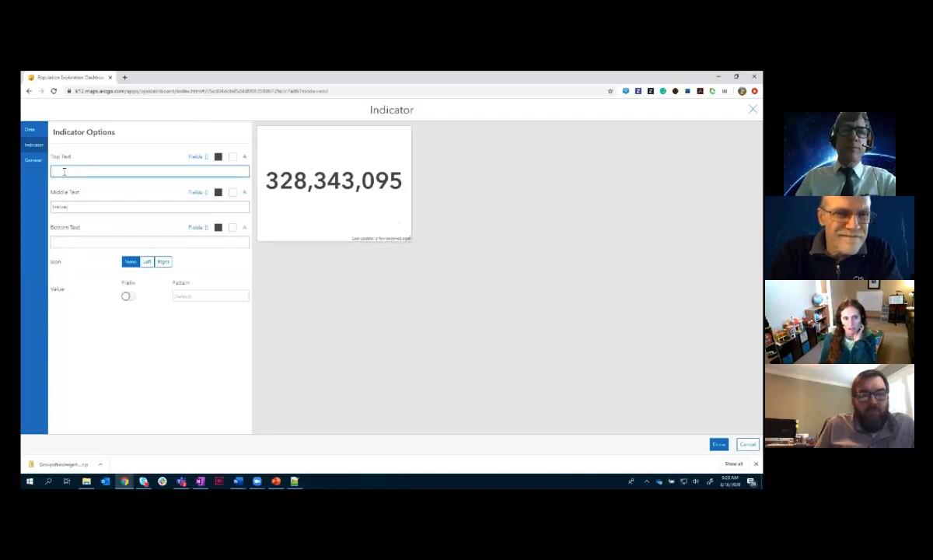
Step: Try appending "pop" to the value placeholder in the indicator's middle text and remove it again
click(74, 208)
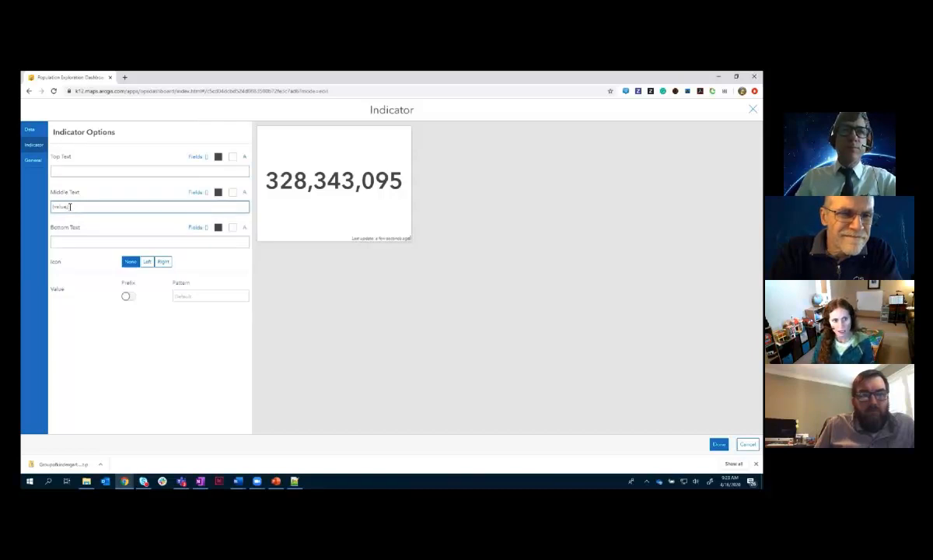
text(pop)
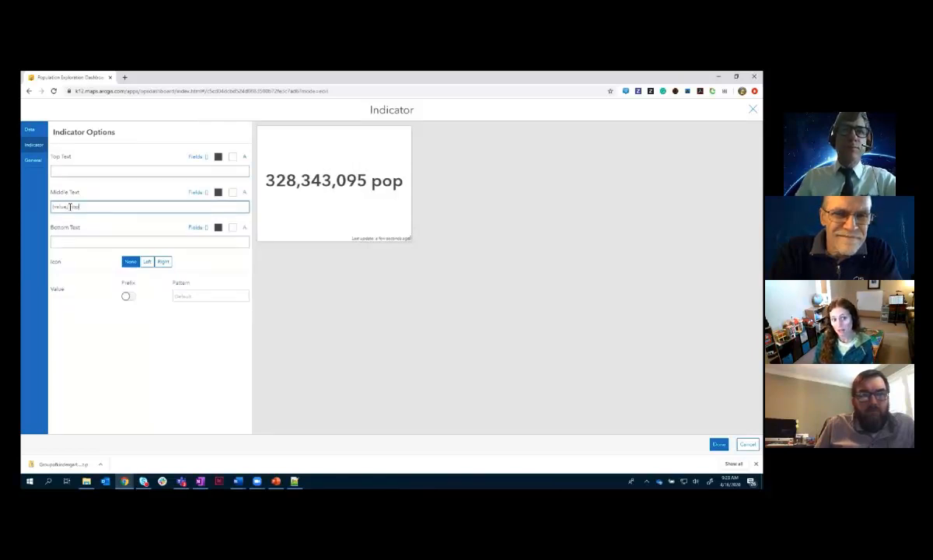
key(BackSpace)
key(BackSpace)
key(BackSpace)
key(BackSpace)
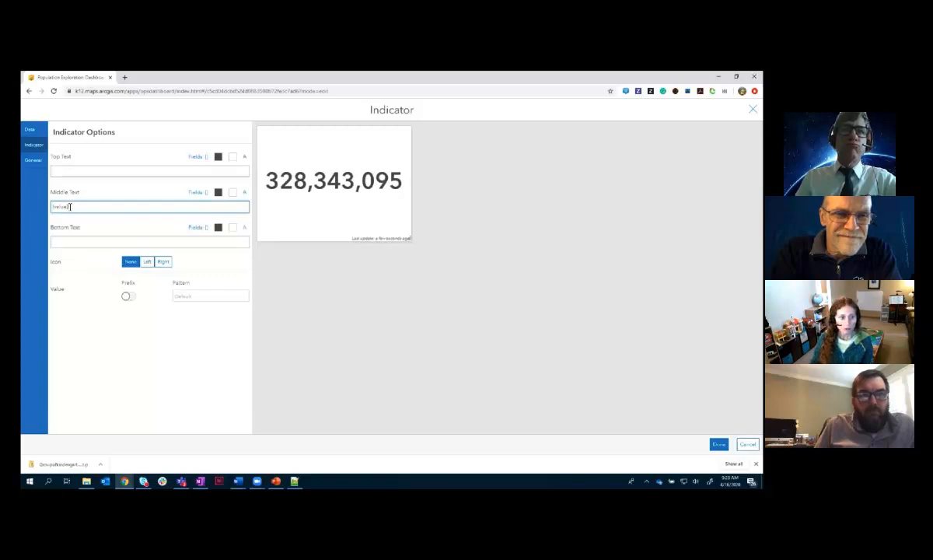
Step: Title the indicator "Total population", turn off its last update text, and save it to the dashboard
click(30, 162)
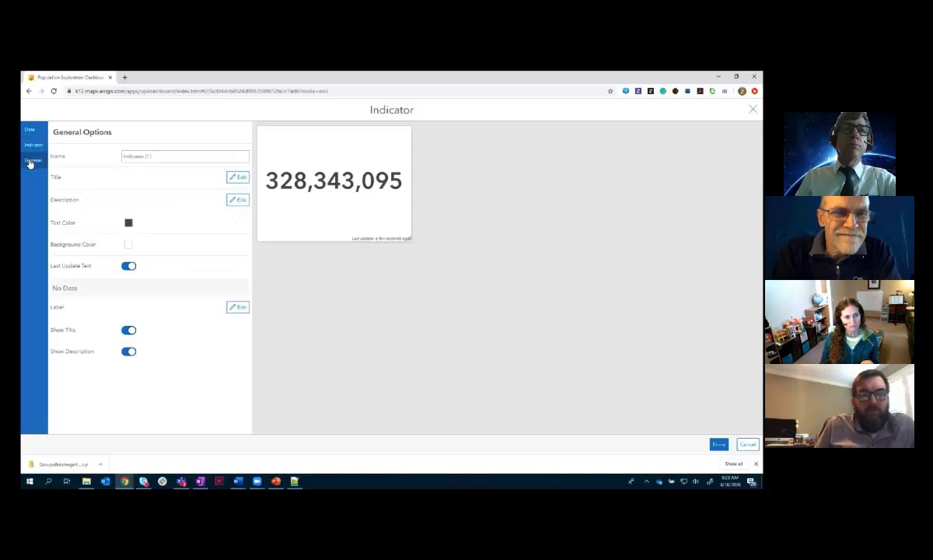
click(238, 178)
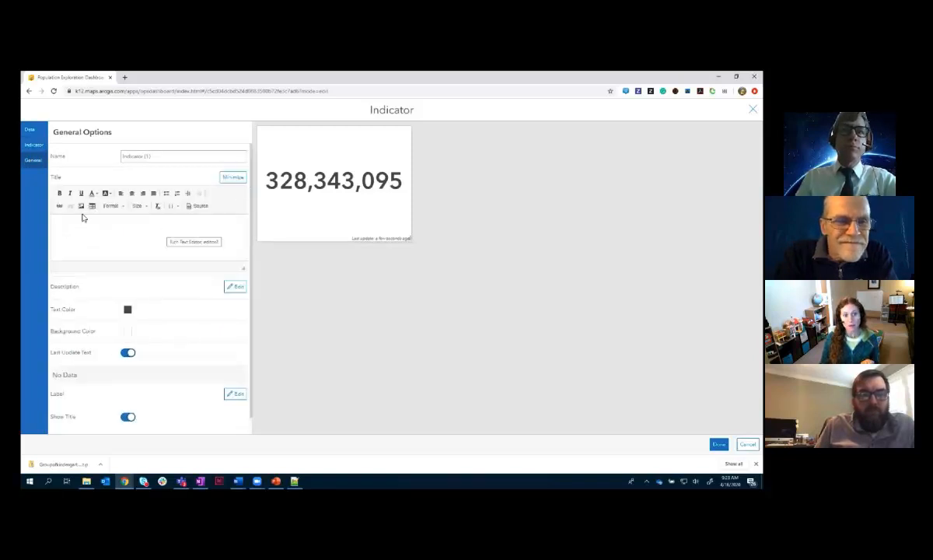
click(173, 228)
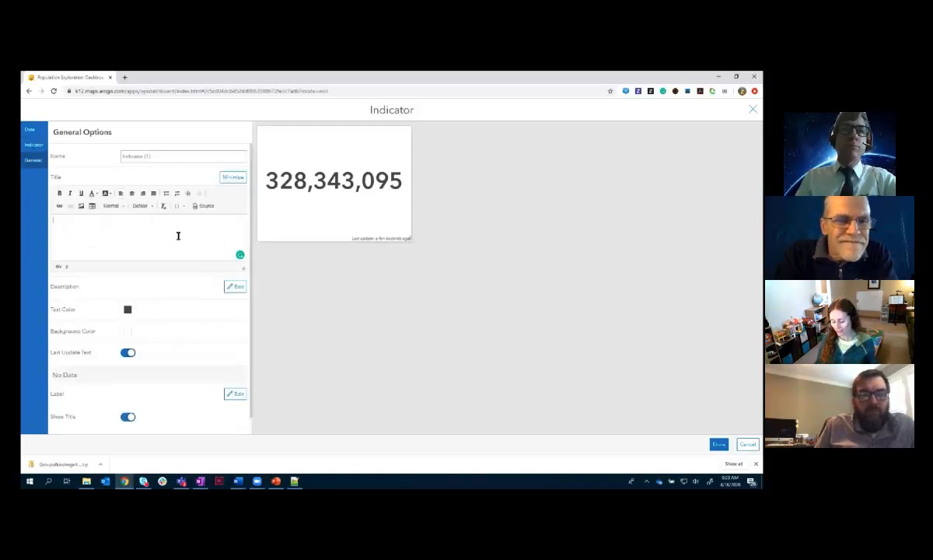
text(Total po)
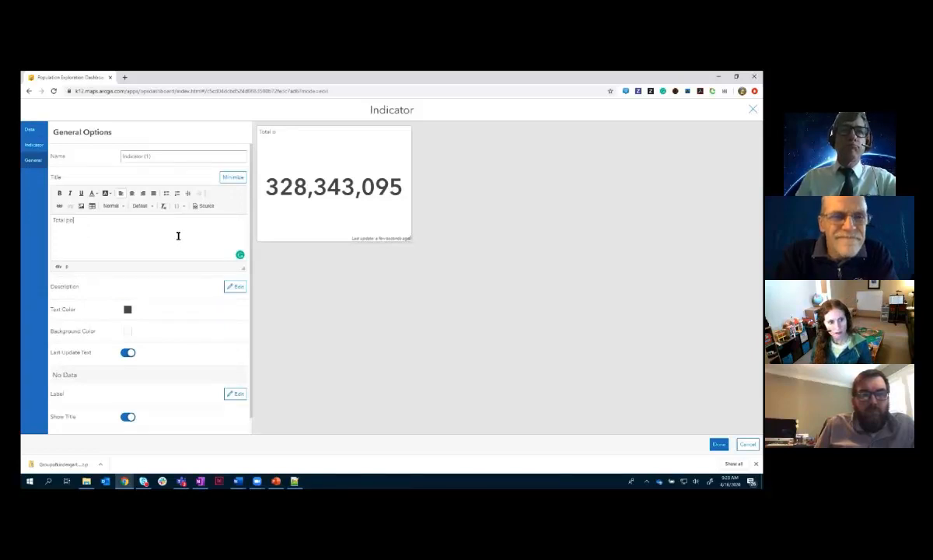
text(pulation)
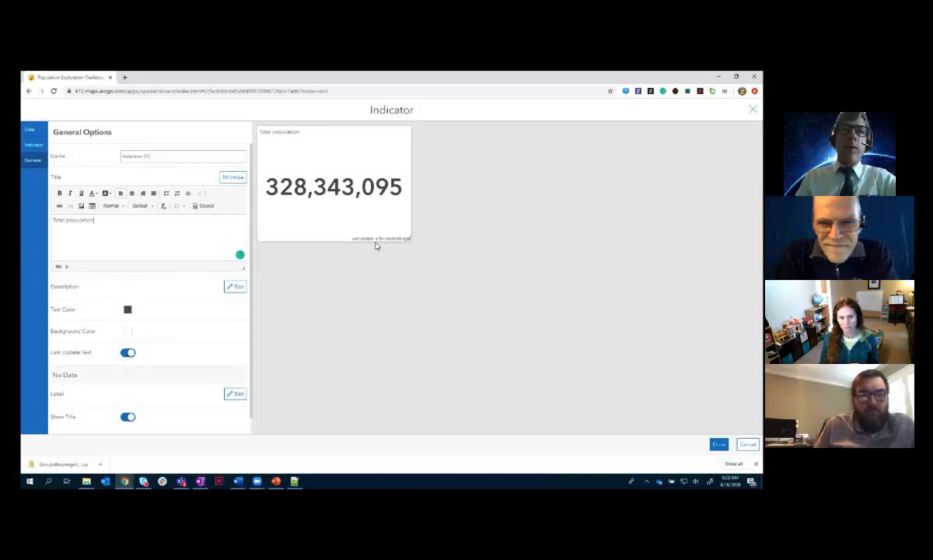
click(129, 353)
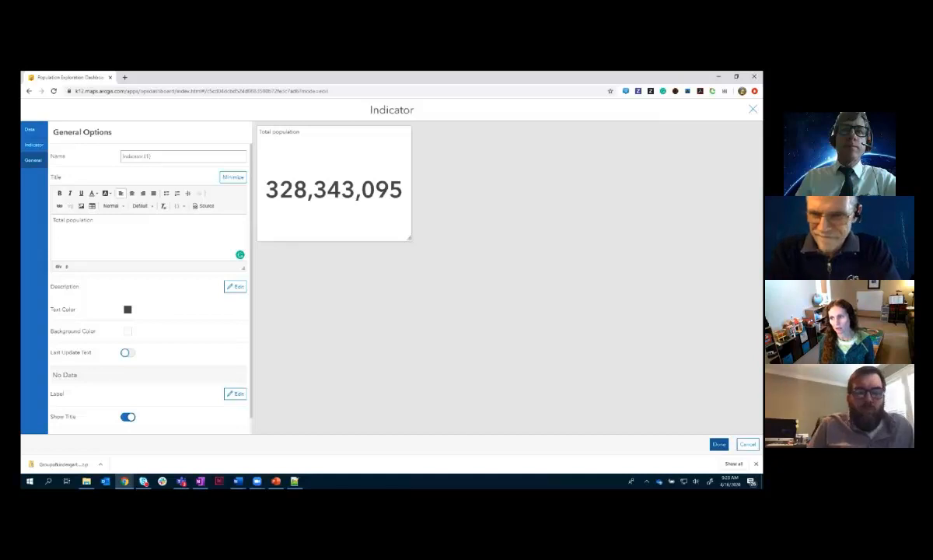
click(719, 444)
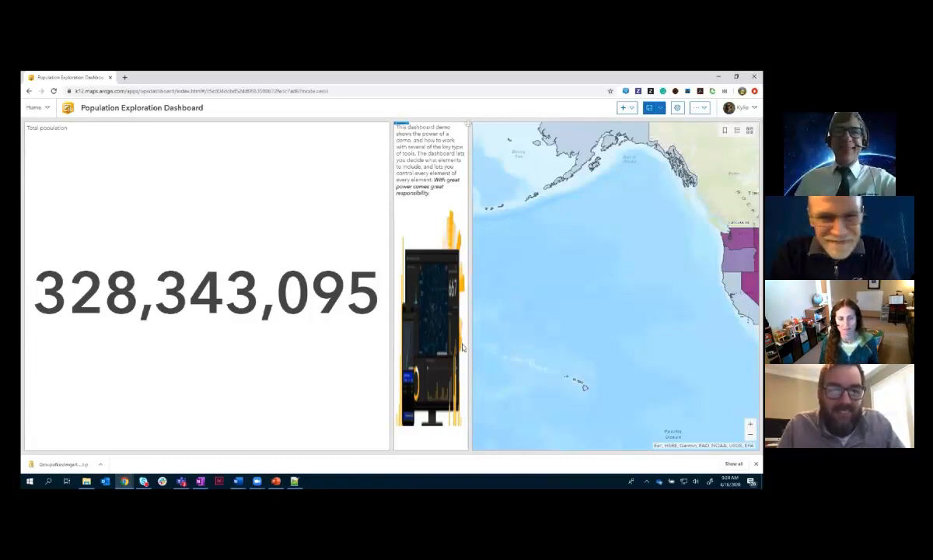
Step: Dock the total population indicator beneath the rich text element, beside the map
mouse_move(32, 123)
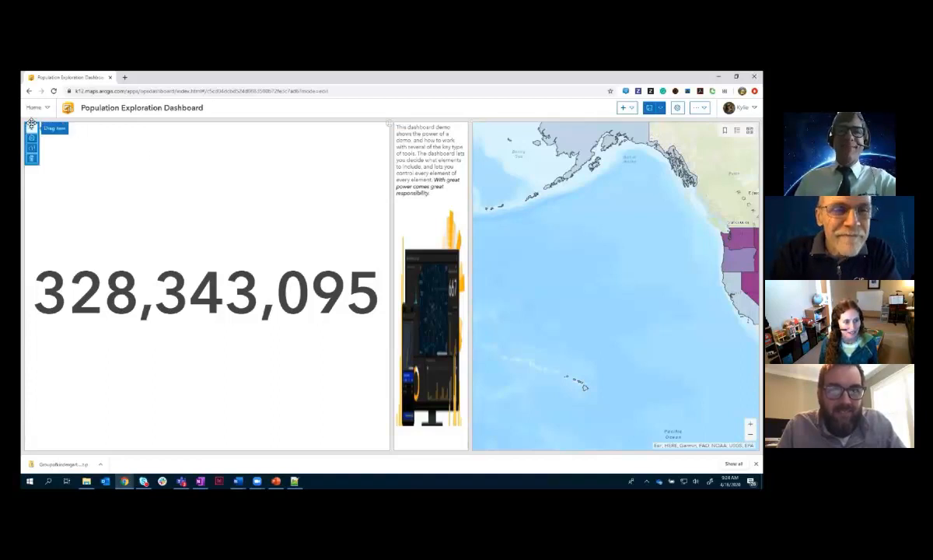
drag(32, 123, 56, 143)
mouse_move(31, 124)
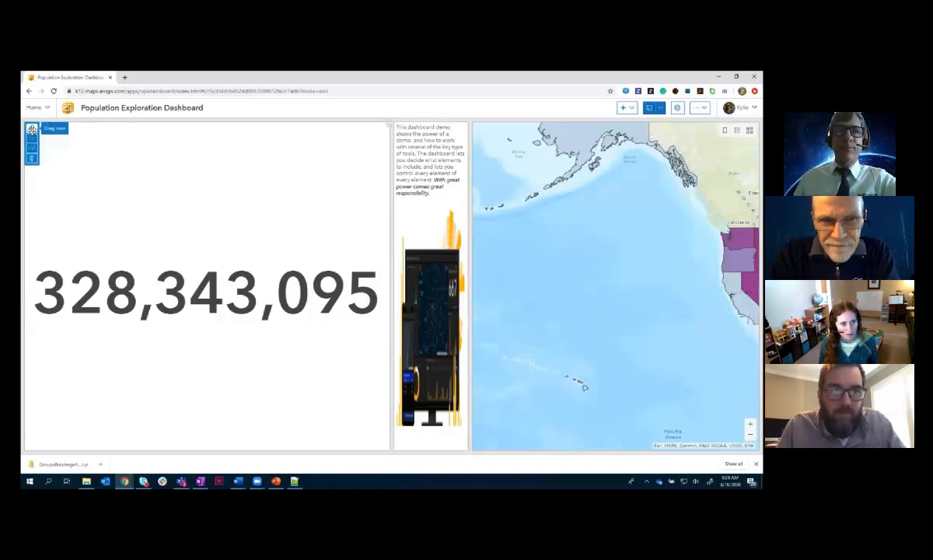
drag(32, 130, 429, 439)
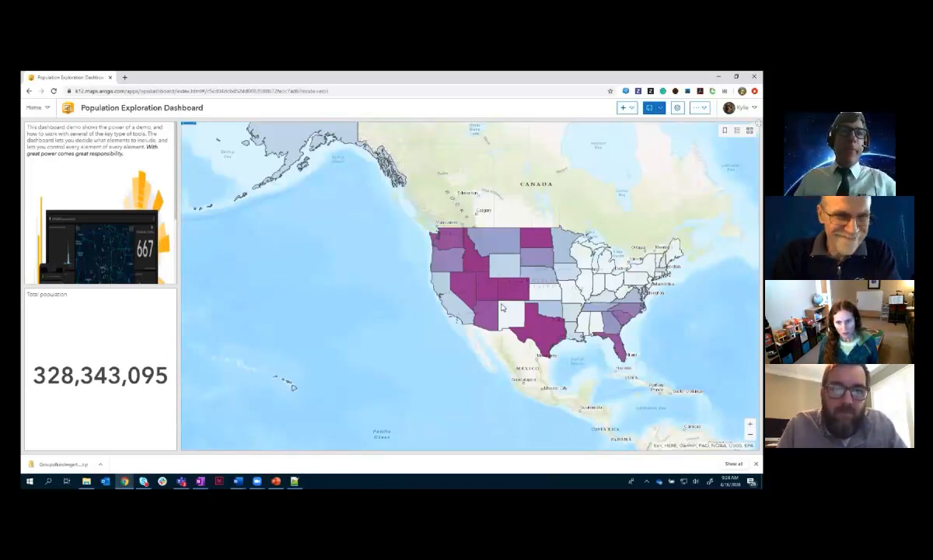
Step: Examine whether the total population indicator responds to map extent changes, from the western states back to the contiguous United States
drag(499, 299, 429, 305)
scroll(429, 306, up, 2)
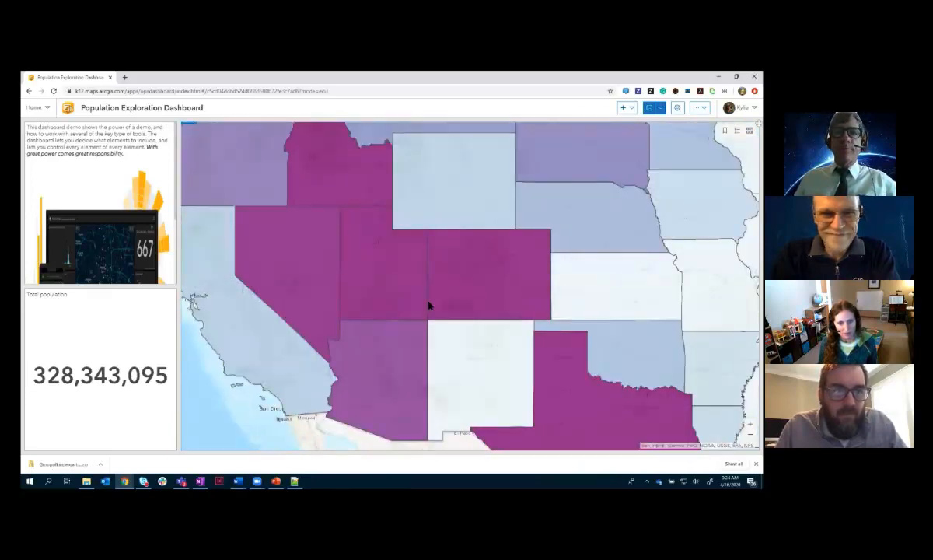
scroll(429, 306, up, 2)
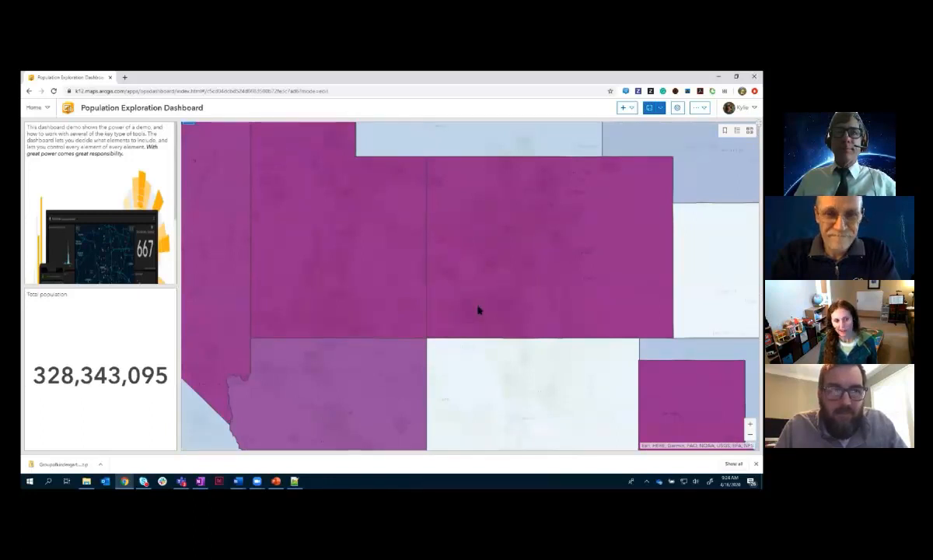
scroll(478, 309, down, 1)
scroll(478, 310, down, 1)
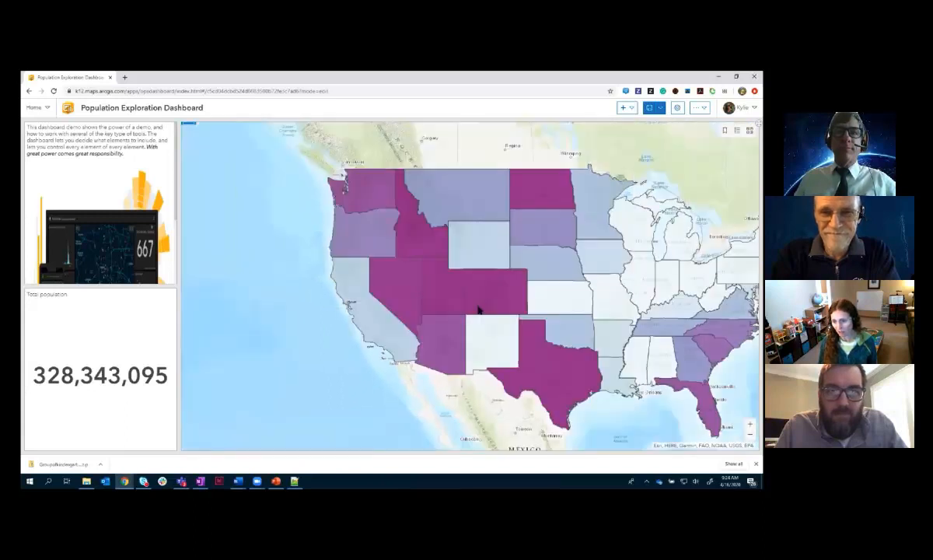
drag(513, 304, 426, 295)
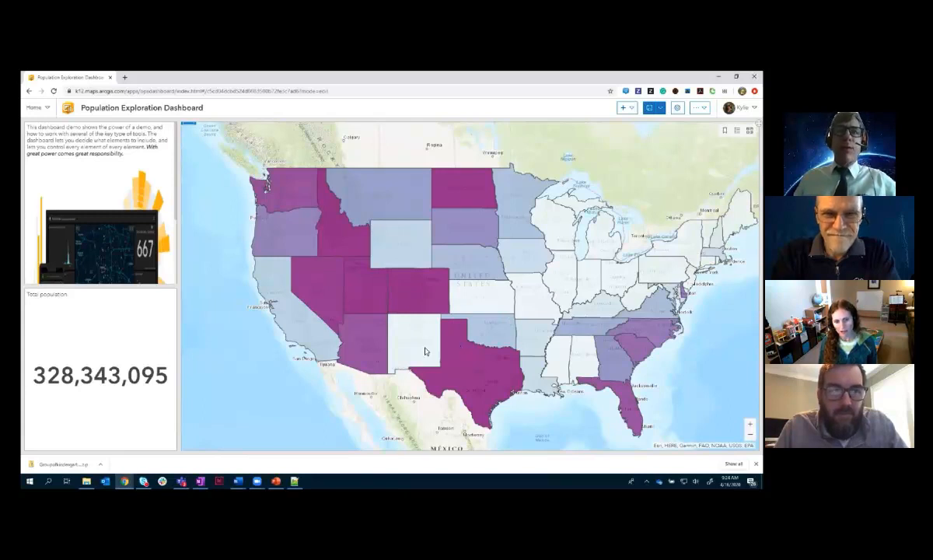
Step: Extend the indicator's title to "Total population of states in the map extent" and save the change
mouse_move(32, 298)
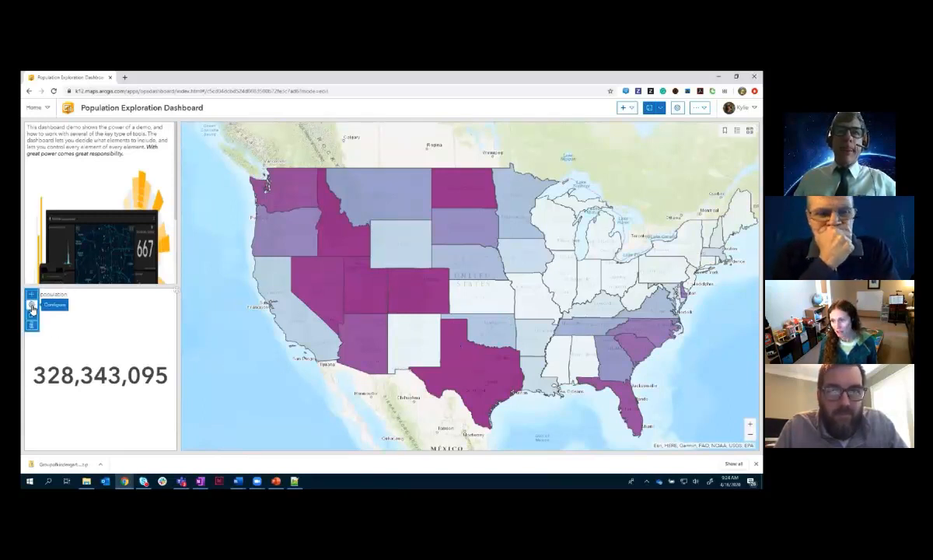
click(32, 308)
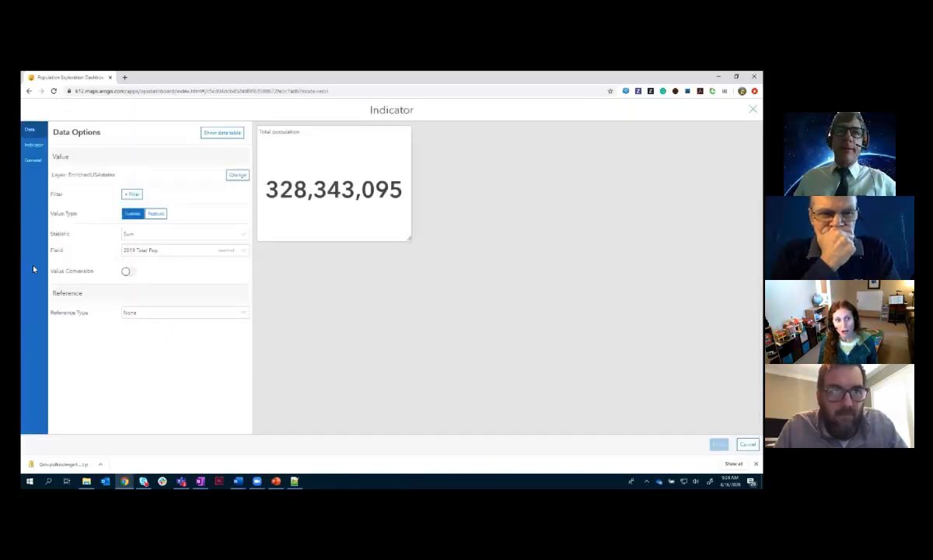
click(32, 159)
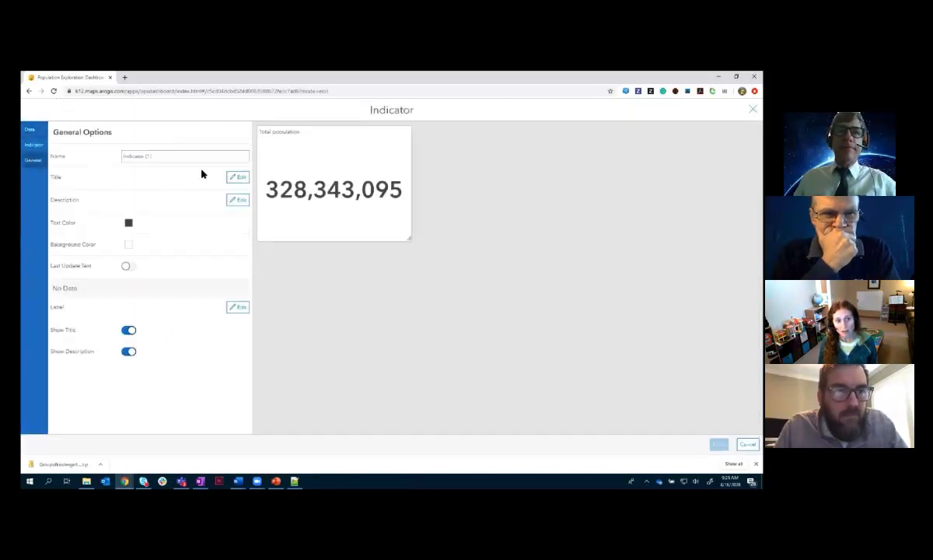
click(236, 178)
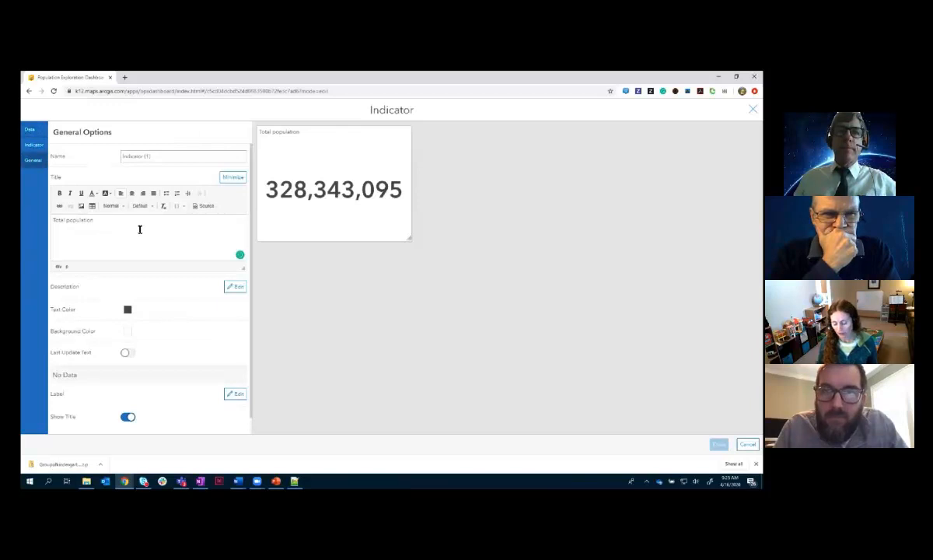
text(of)
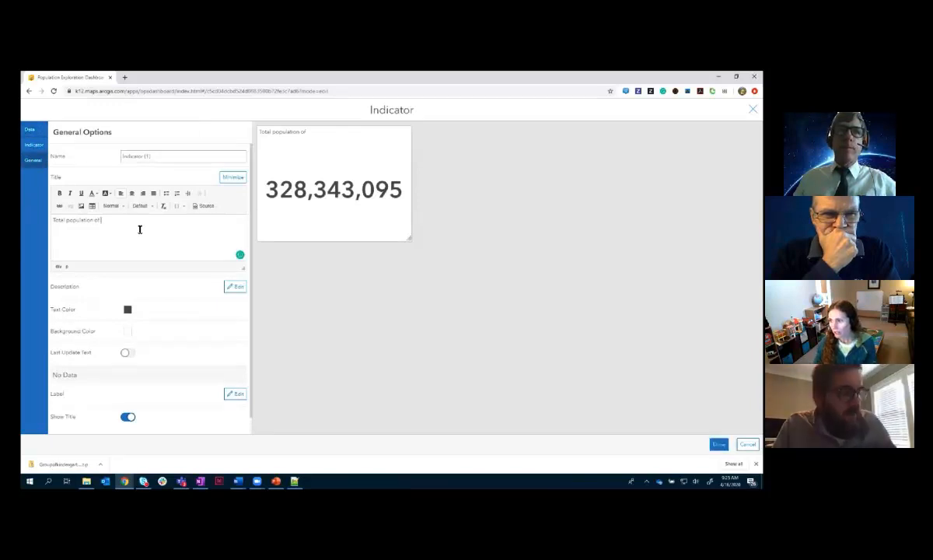
text( states in th)
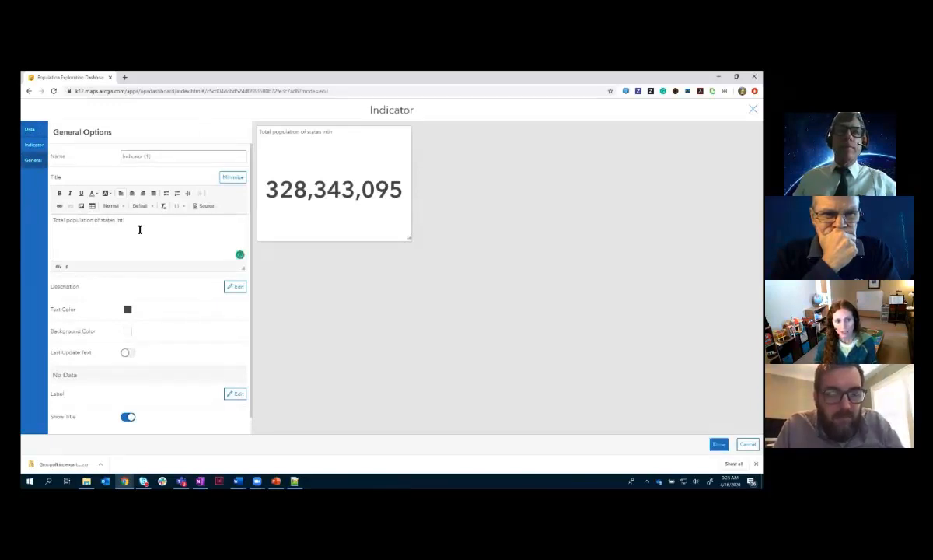
text(e map extent)
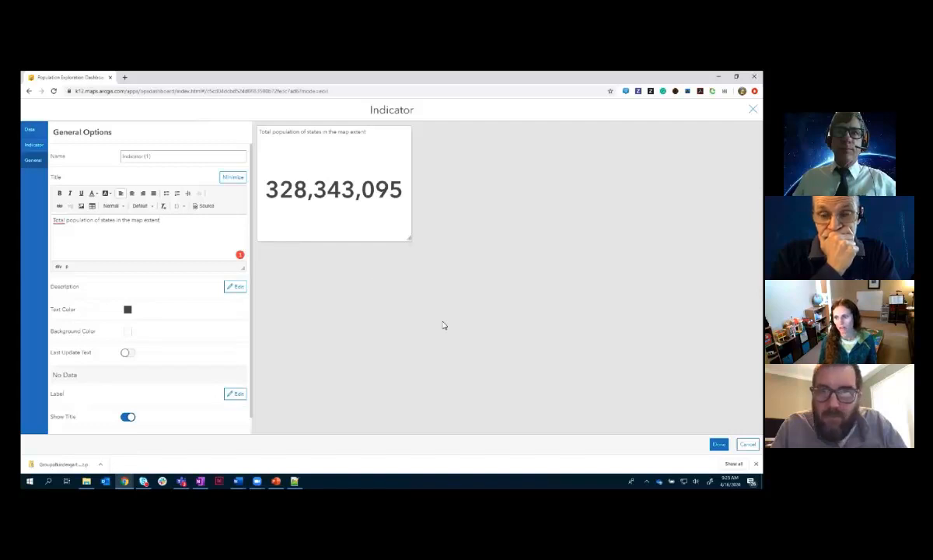
click(718, 444)
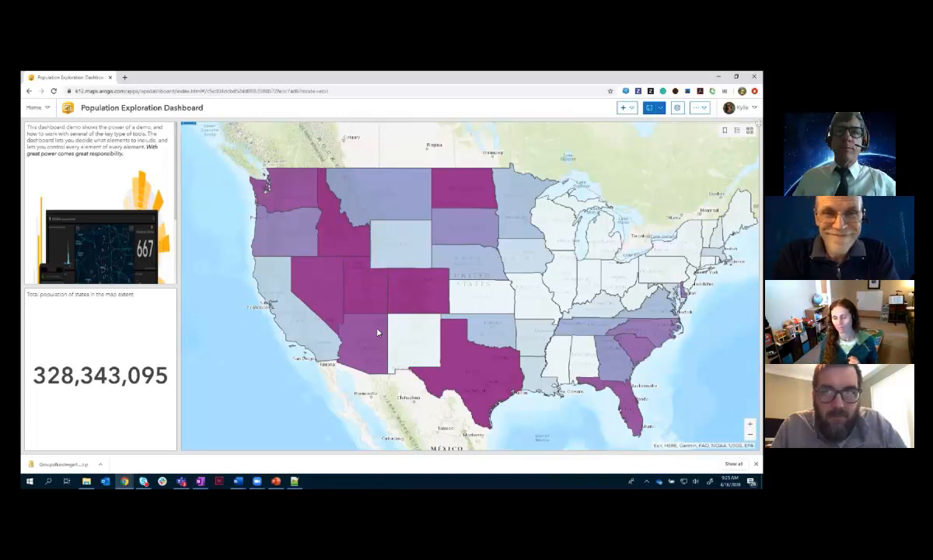
Step: Add a map action that filters Indicator (1) when the Population Exploration Map's extent changes, and save it
mouse_move(191, 127)
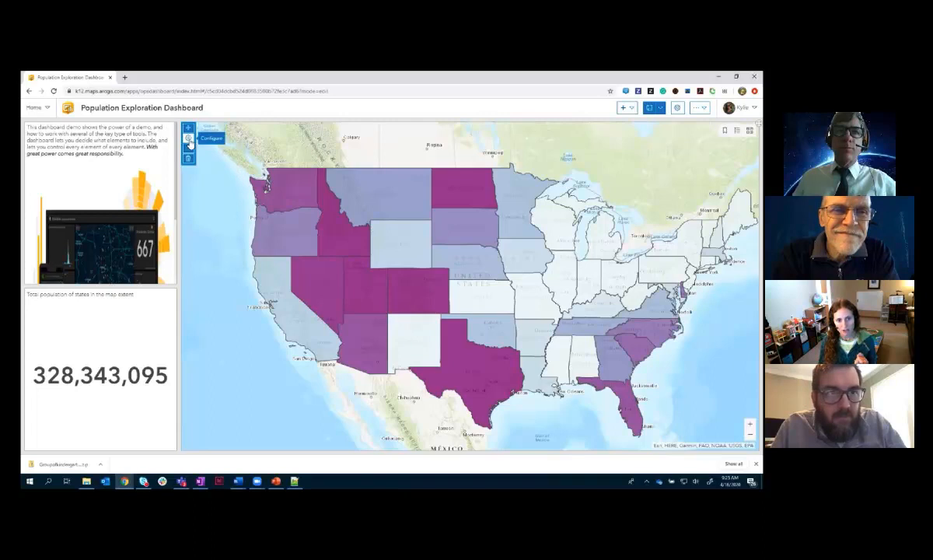
click(189, 140)
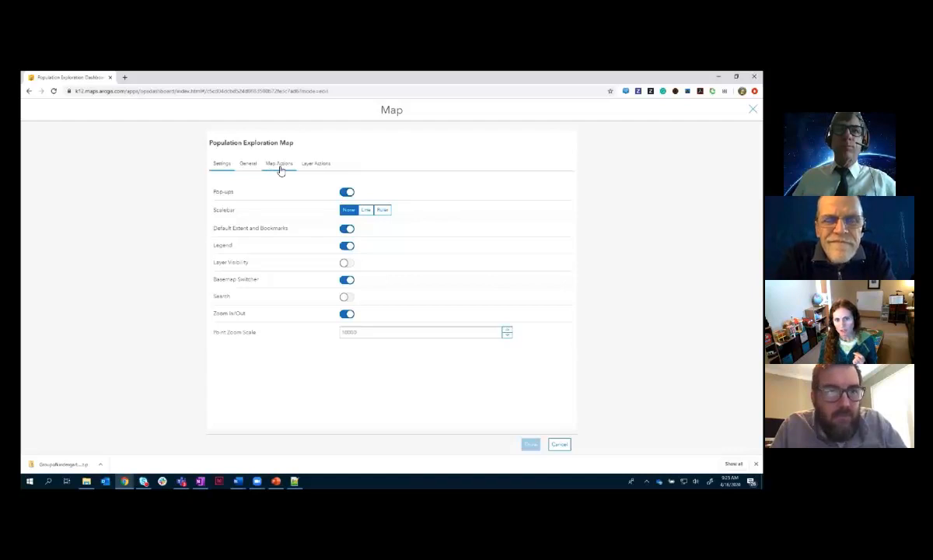
click(280, 164)
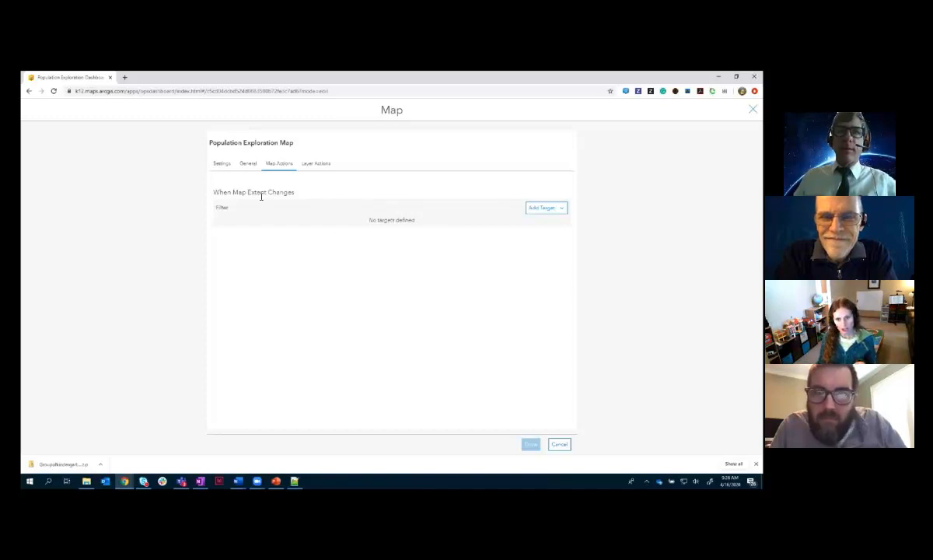
click(531, 211)
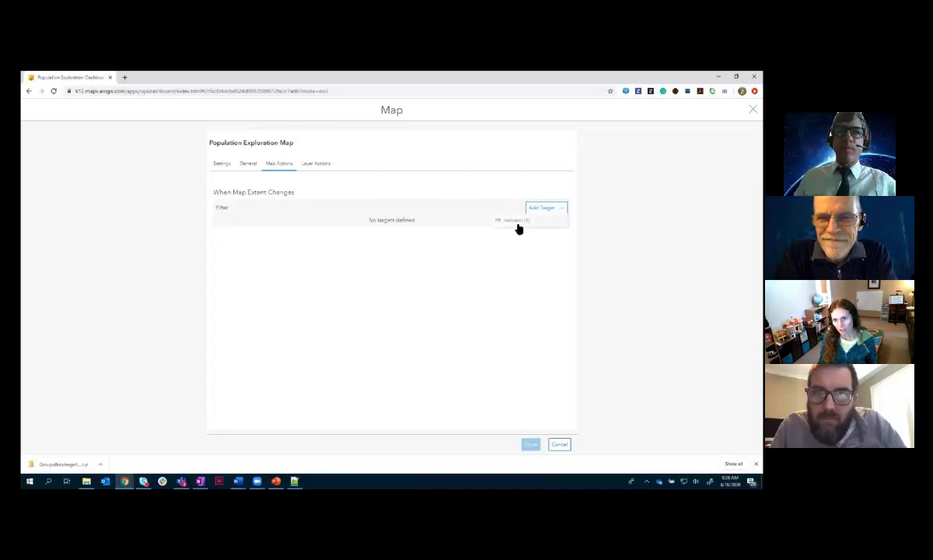
click(518, 225)
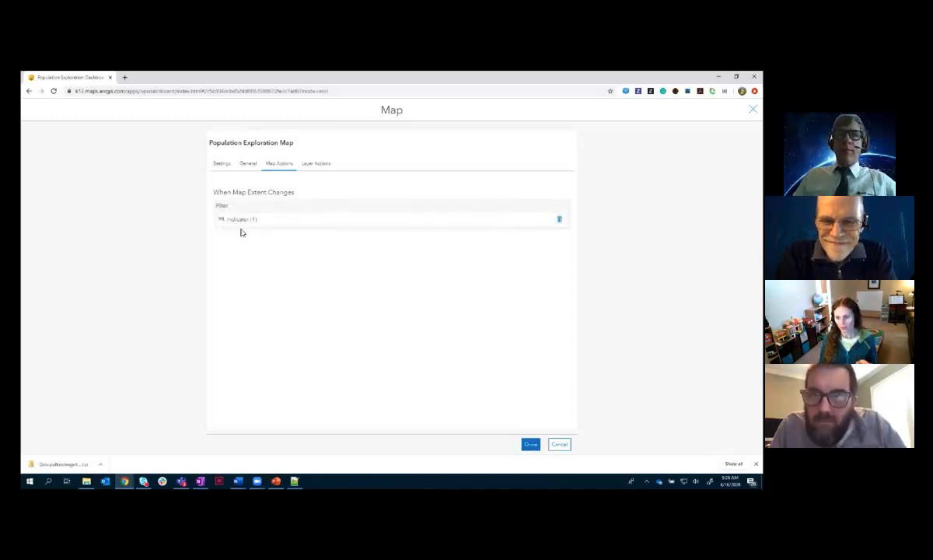
click(530, 445)
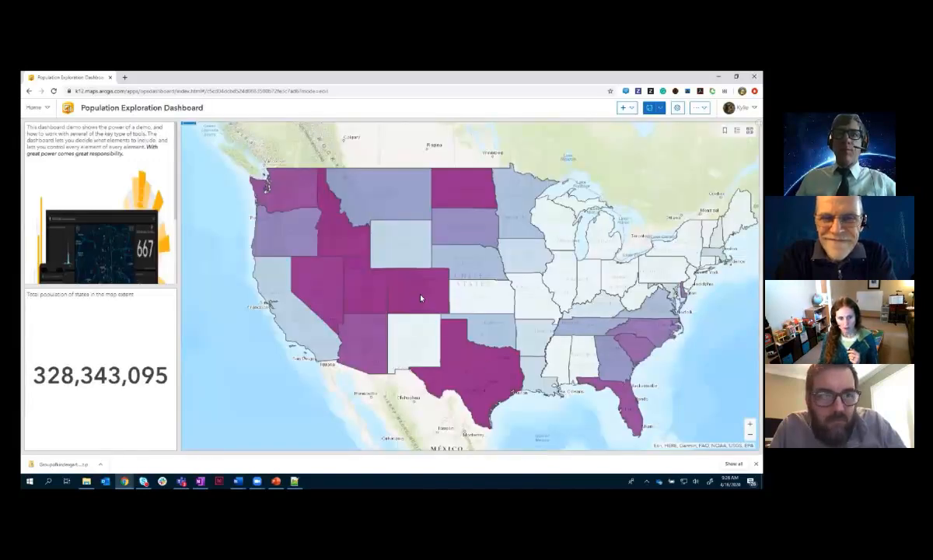
Step: Examine how the total population indicator responds to zooming in around Colorado, then restore the Default Map Extent bookmark
scroll(419, 300, up, 2)
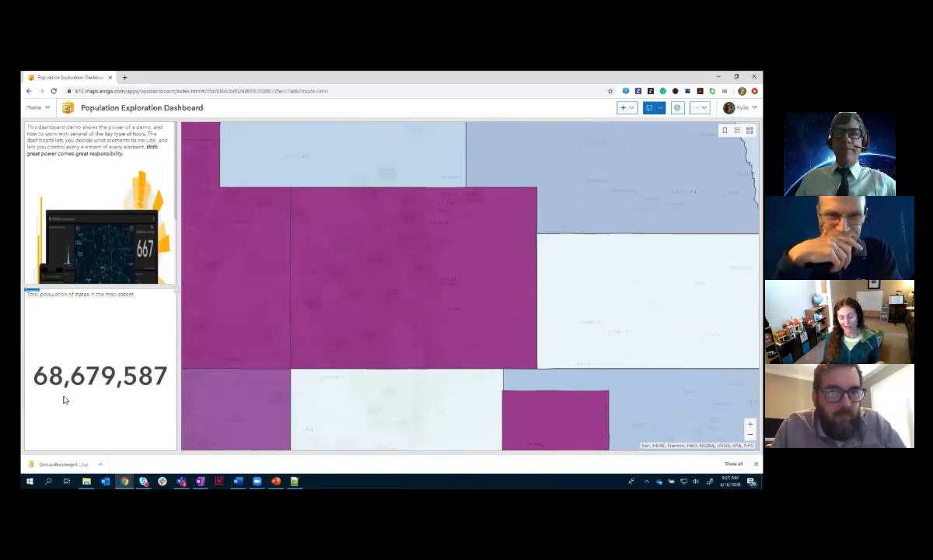
scroll(441, 298, down, 3)
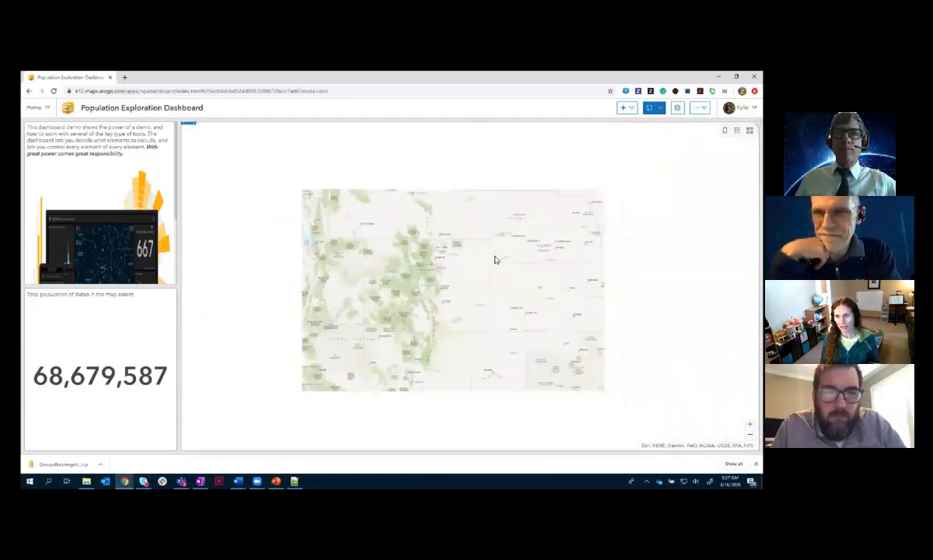
click(724, 130)
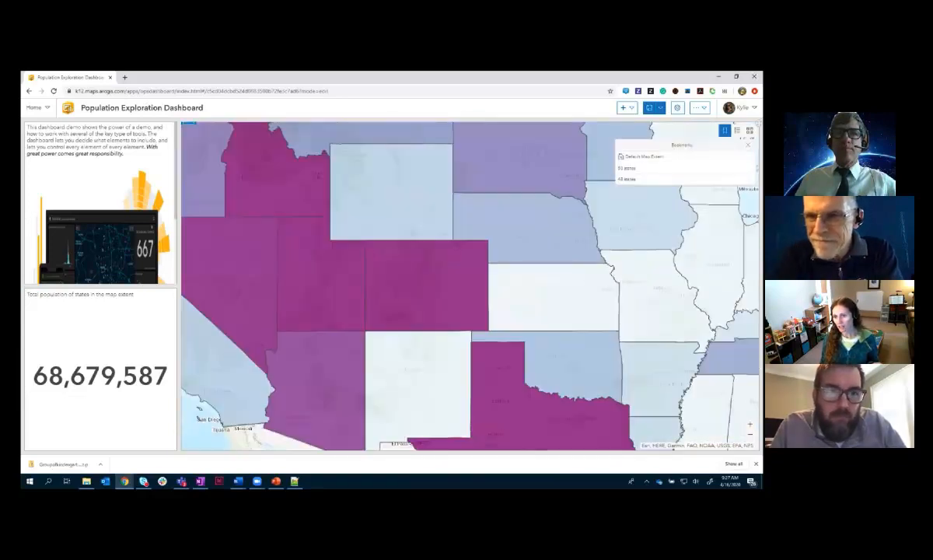
click(643, 156)
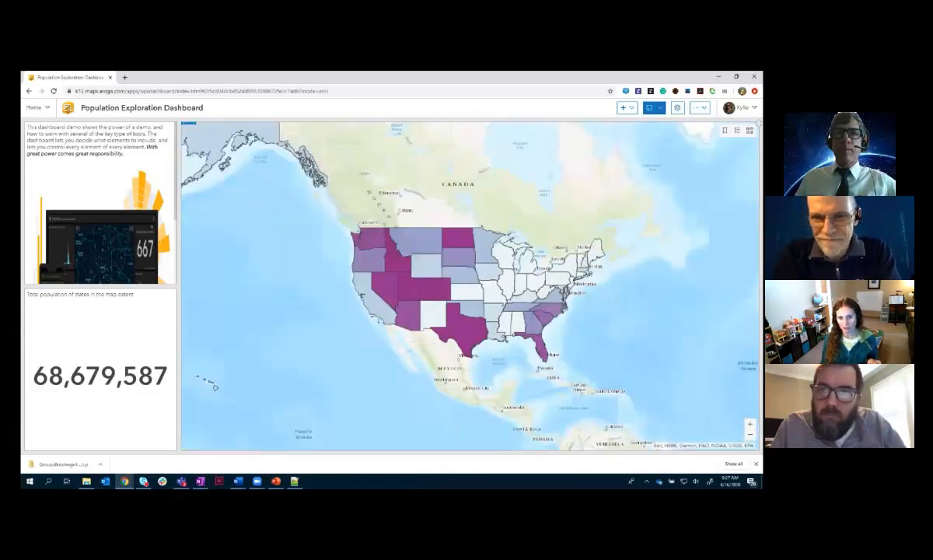
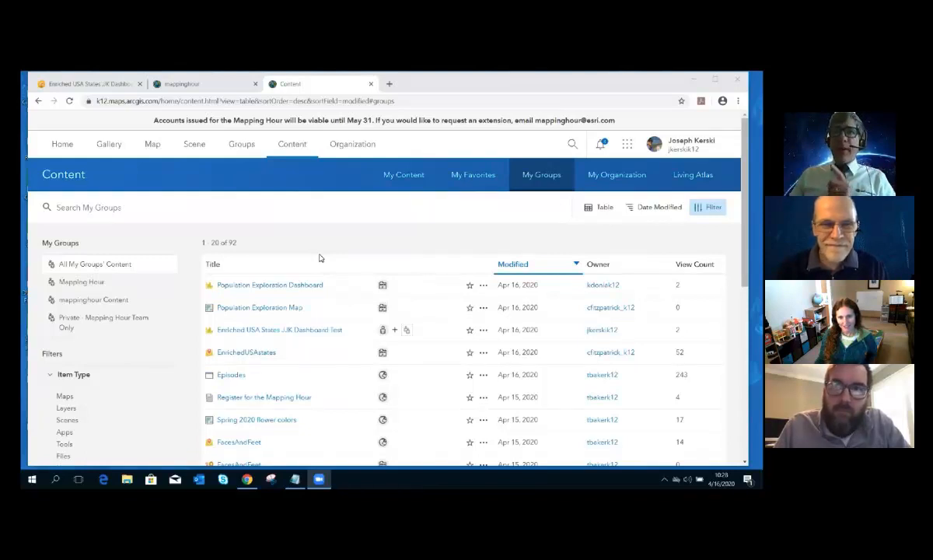
Step: Open the Population Exploration Dashboard for editing and add a serial chart based on the EnrichedUSAstates layer
click(296, 286)
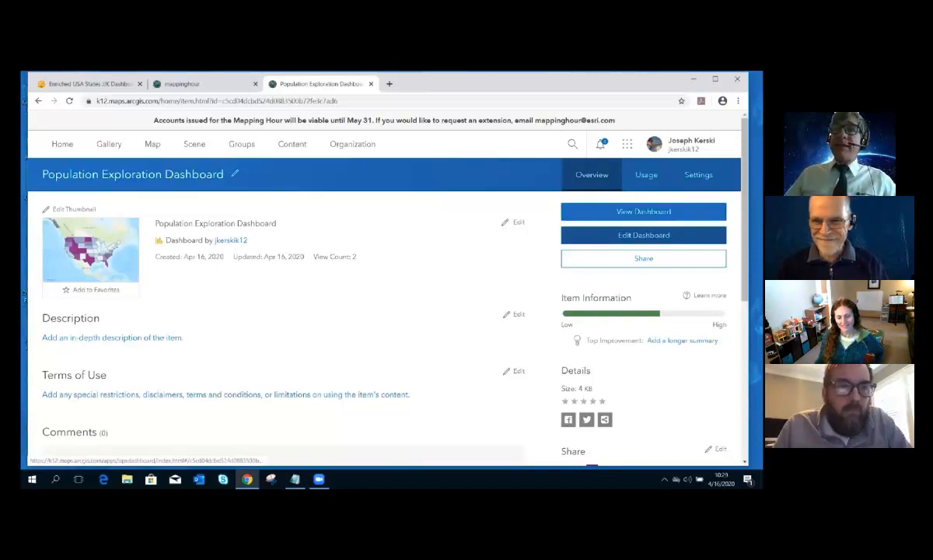
click(644, 235)
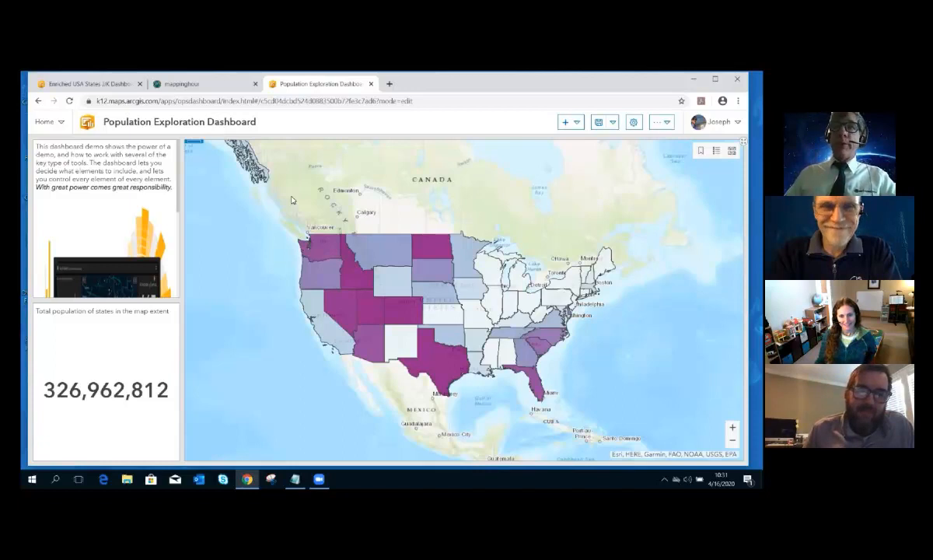
click(577, 123)
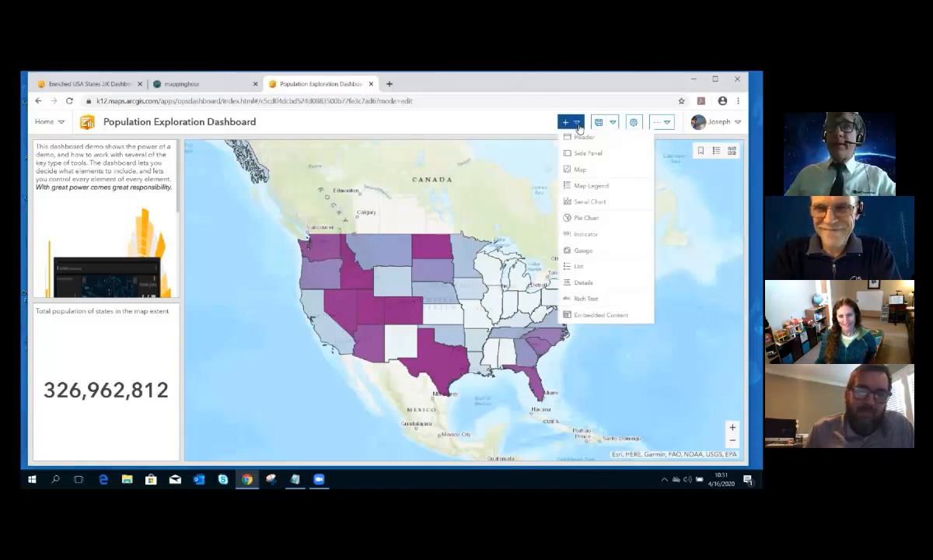
click(590, 204)
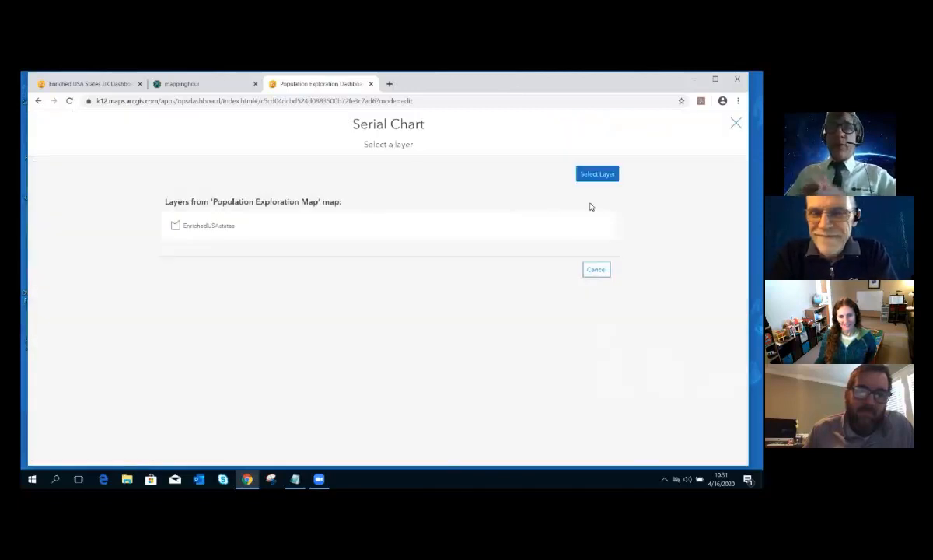
click(208, 227)
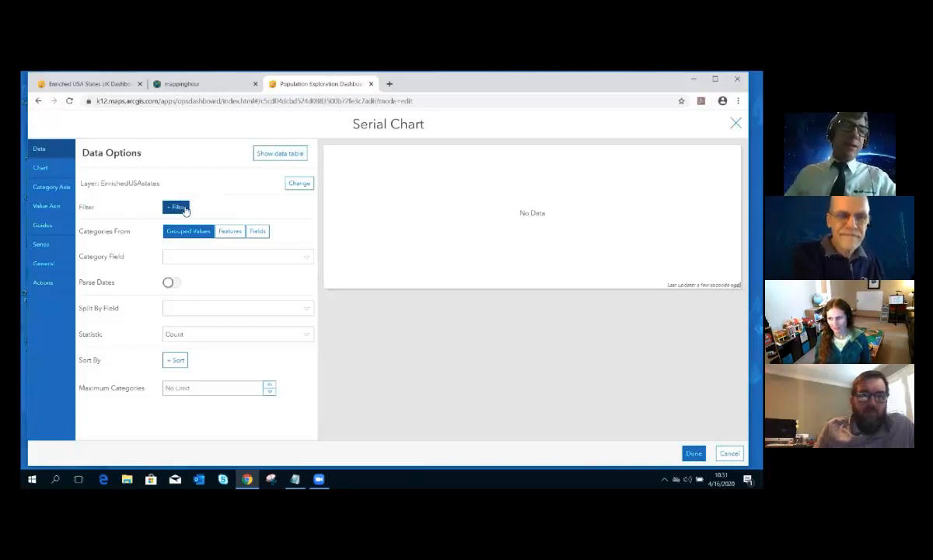
Step: Build the chart's categories from features using the Abbreviation field, with 2019 Total Pop as the Series 1 field
click(228, 237)
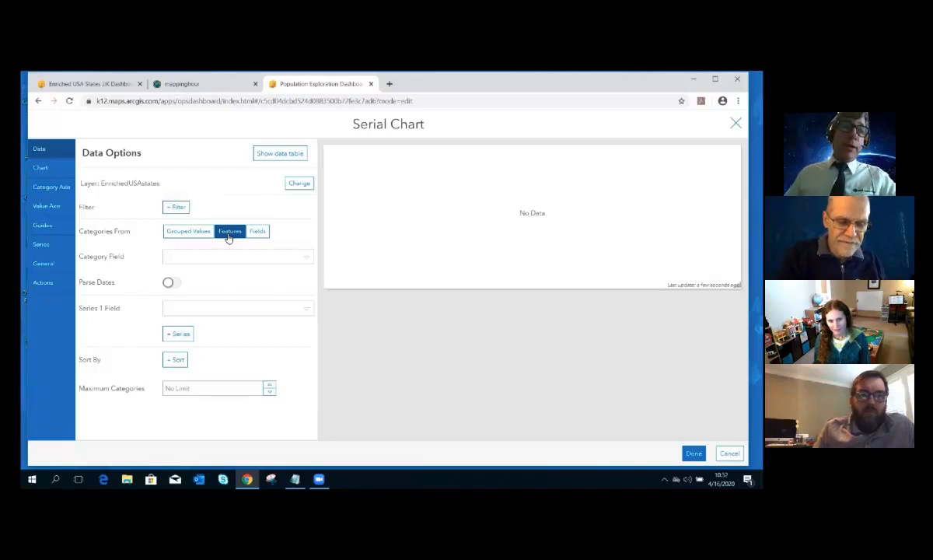
click(307, 259)
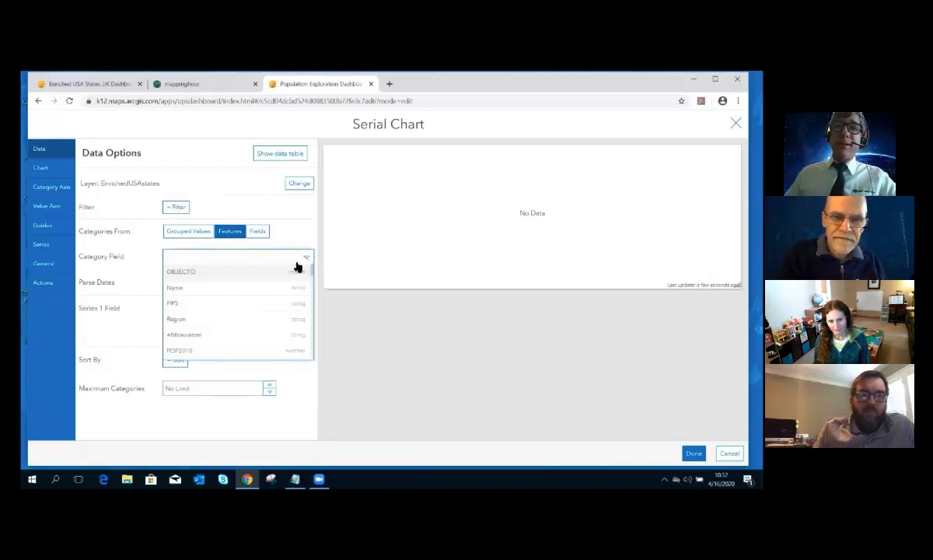
click(244, 335)
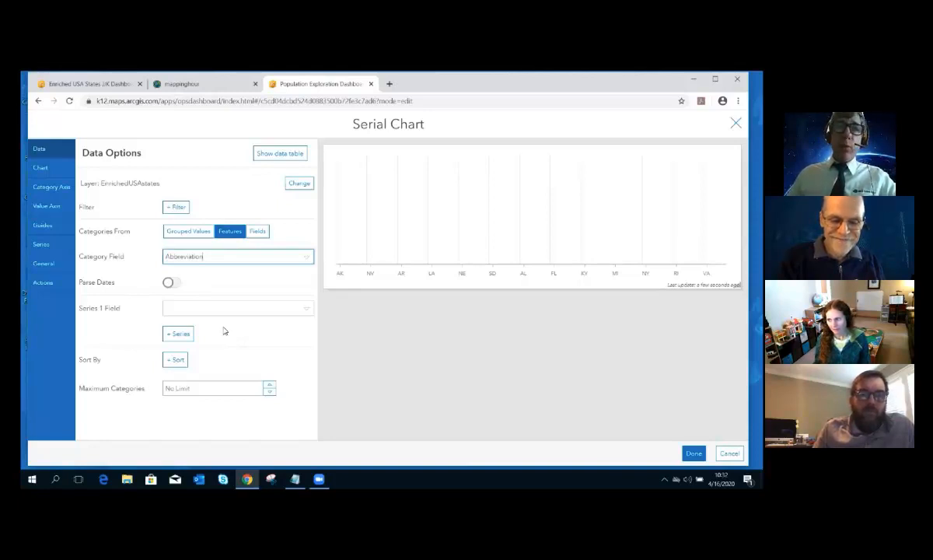
click(238, 309)
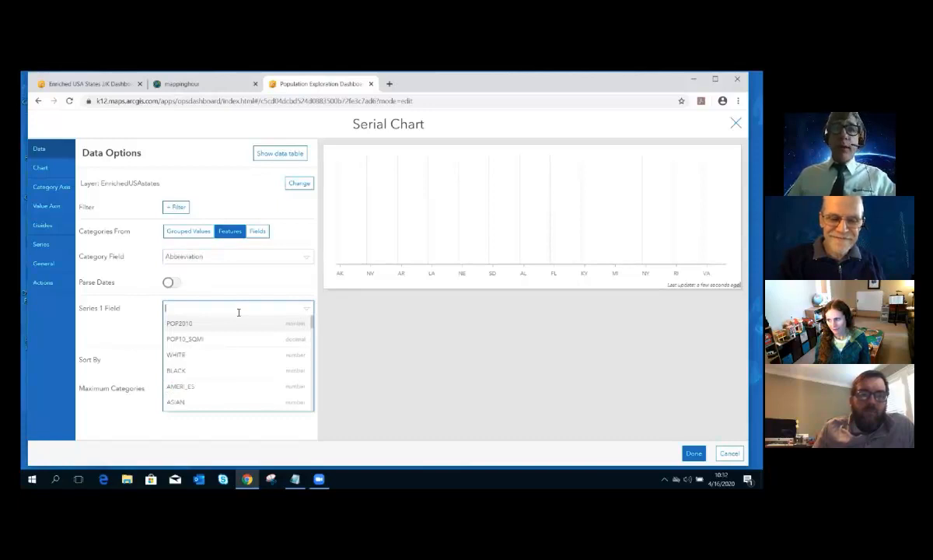
text(popp)
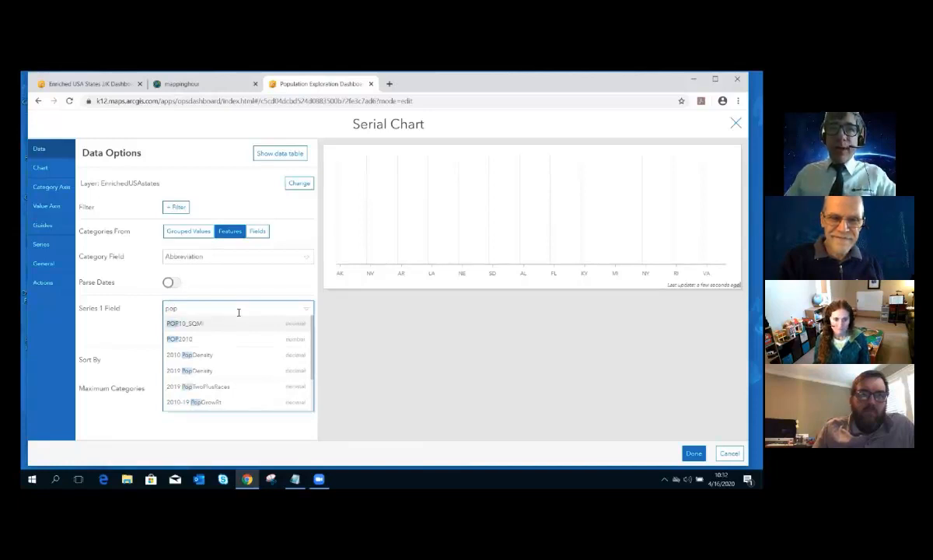
scroll(224, 359, down, 2)
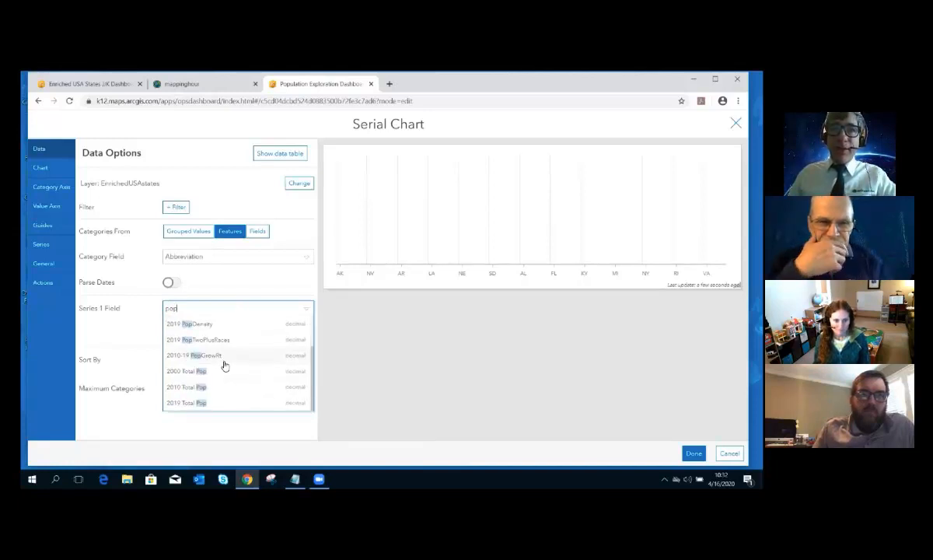
click(201, 403)
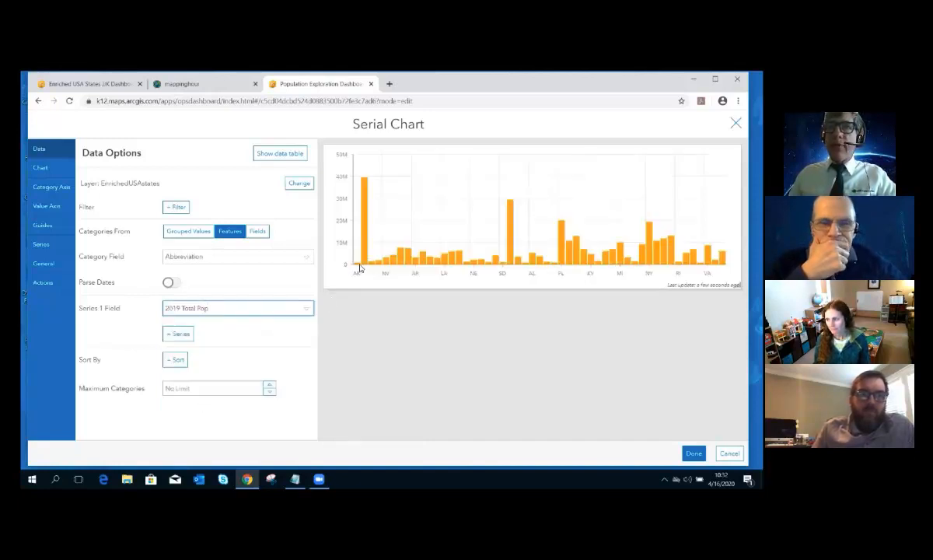
Step: Sort the serial chart by the Abbreviation field in ascending order
mouse_move(362, 264)
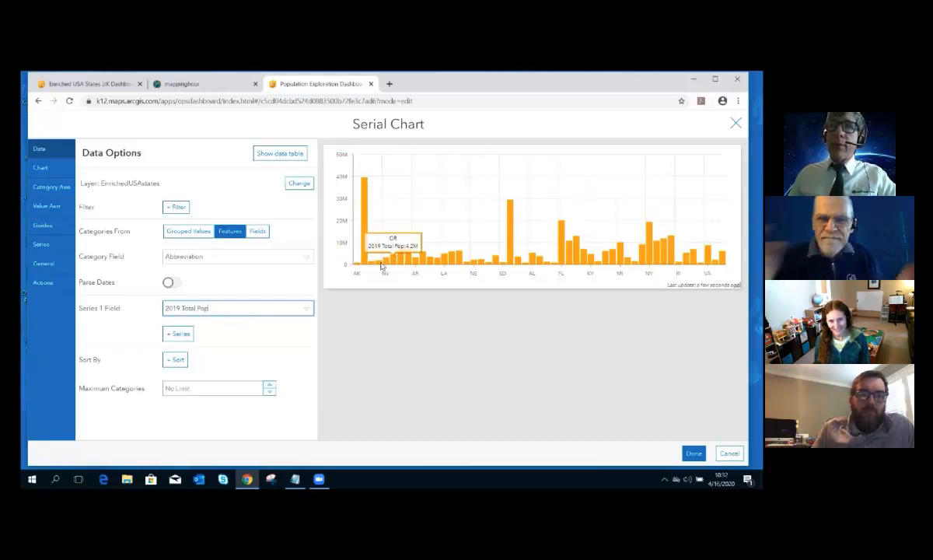
click(177, 360)
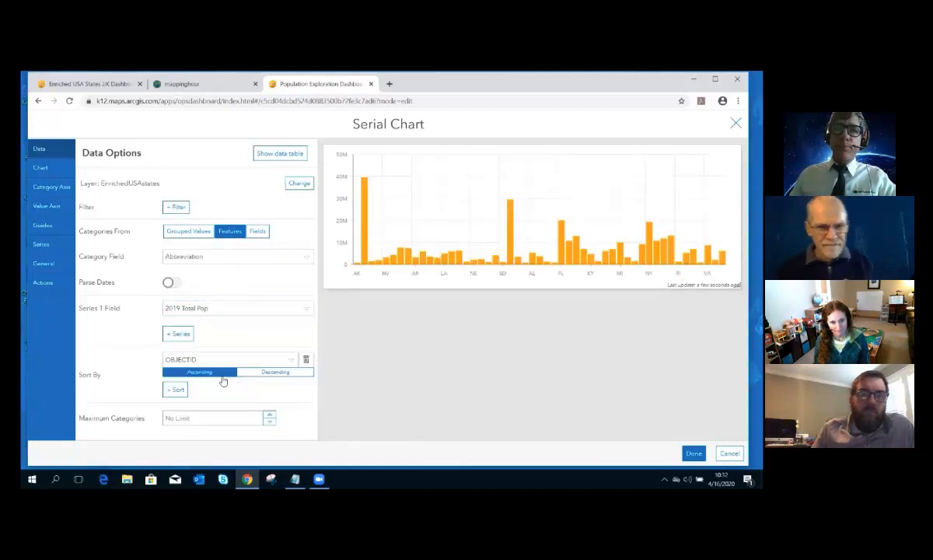
click(292, 360)
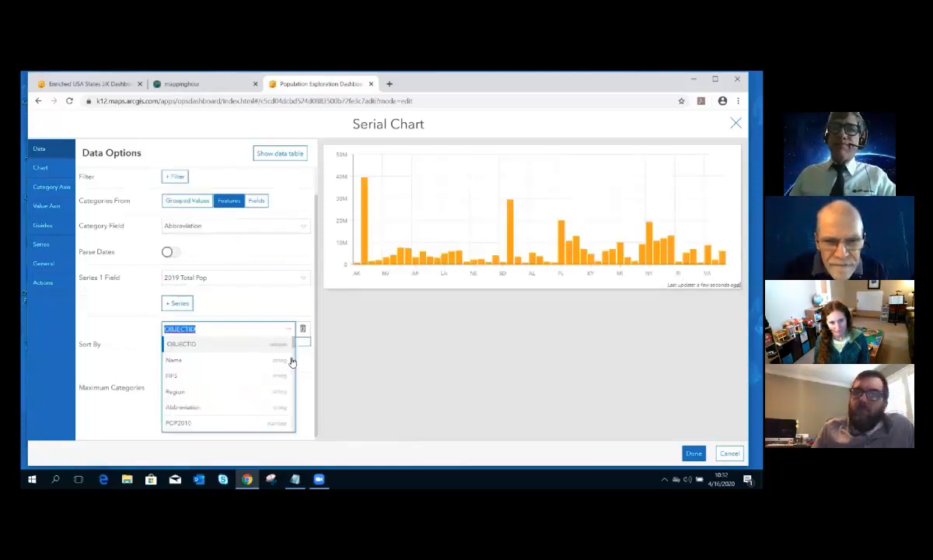
click(233, 406)
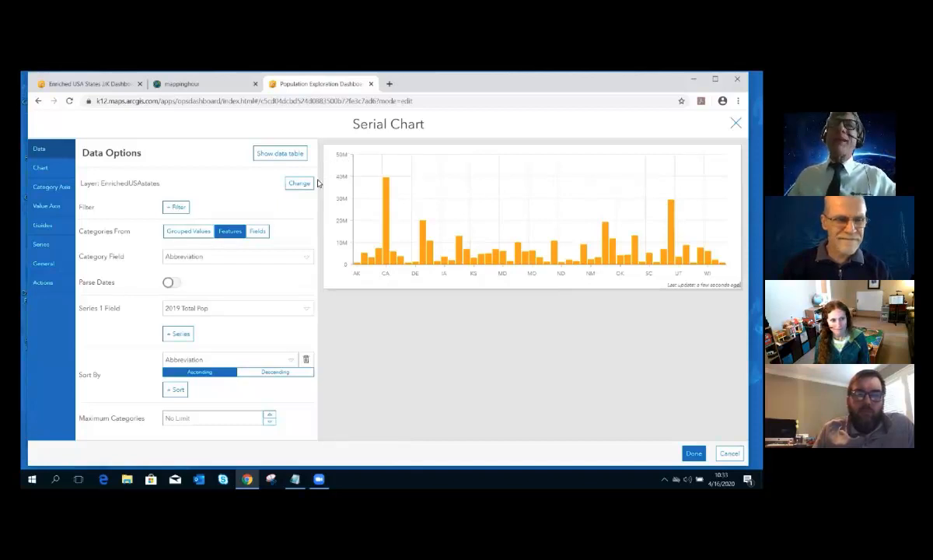
Step: Set the chart's value axis to a minimum of 0 and a maximum of 40000000, and restrict it to integers only
click(46, 207)
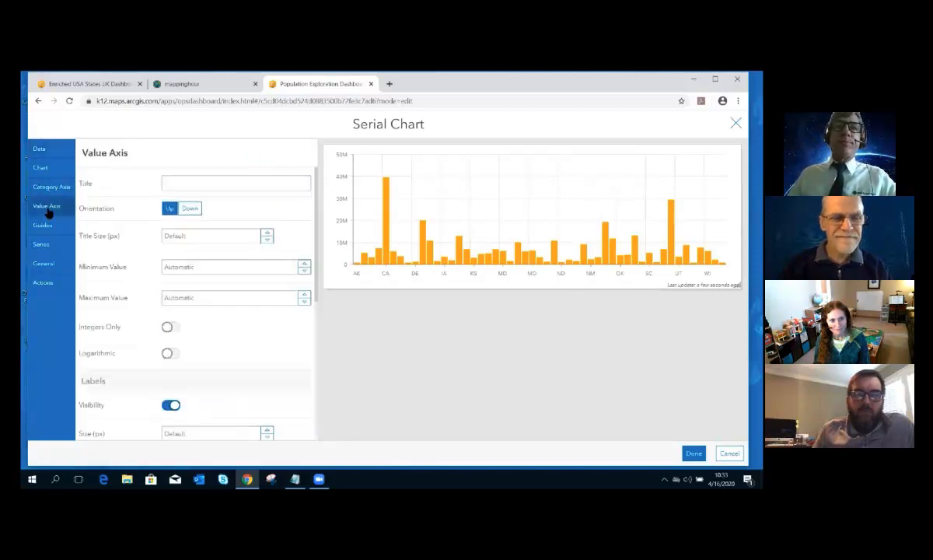
click(197, 266)
text(0)
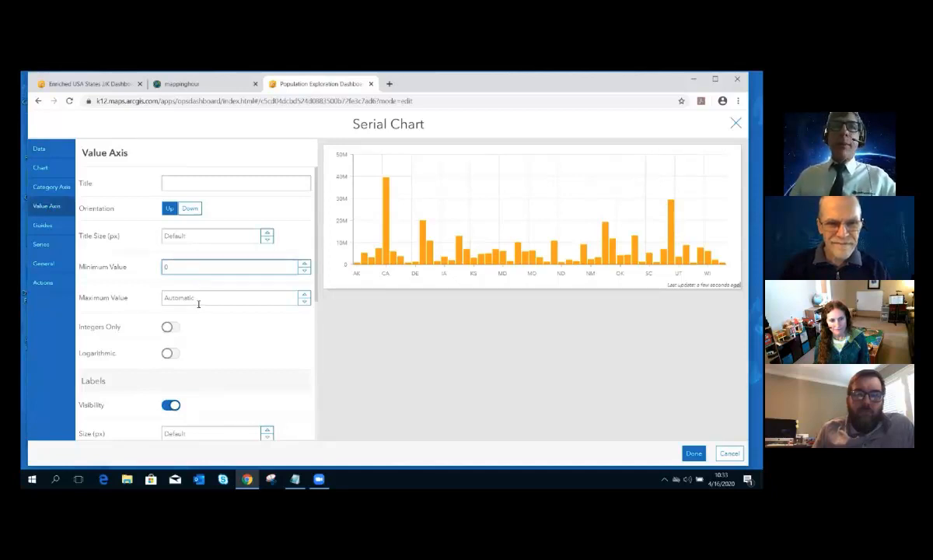
click(198, 299)
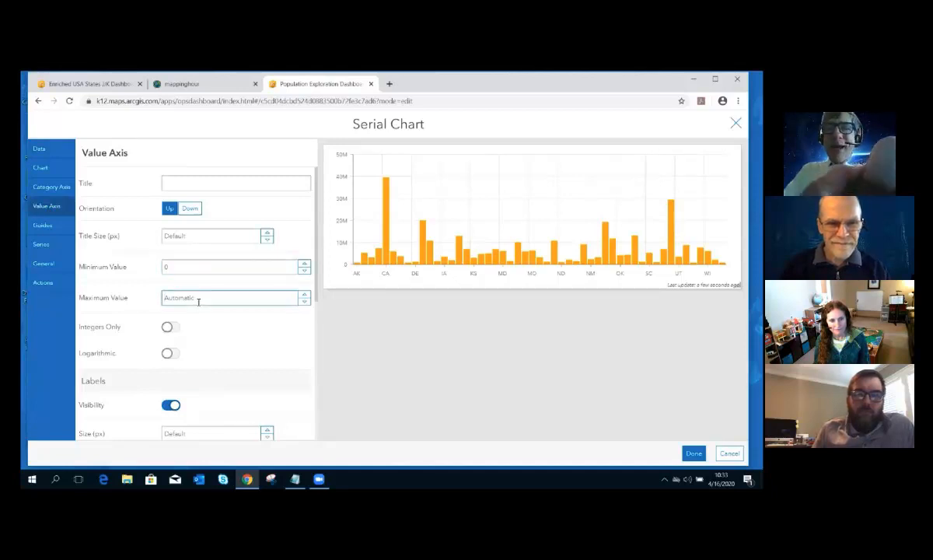
text(4)
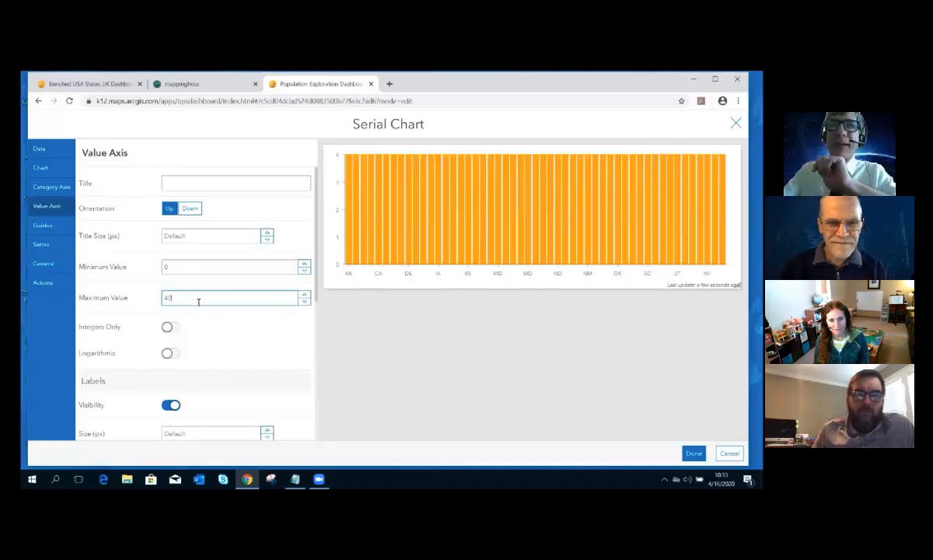
text(0)
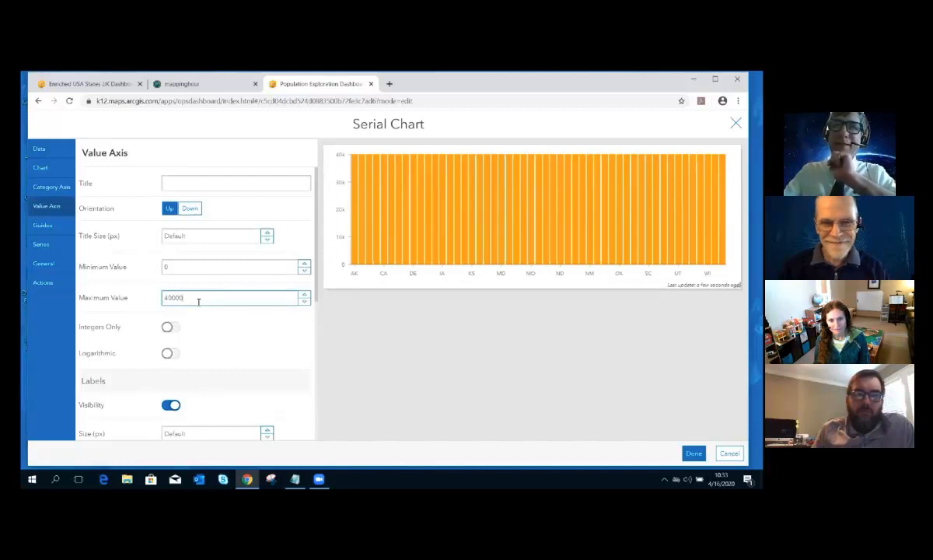
text(0)
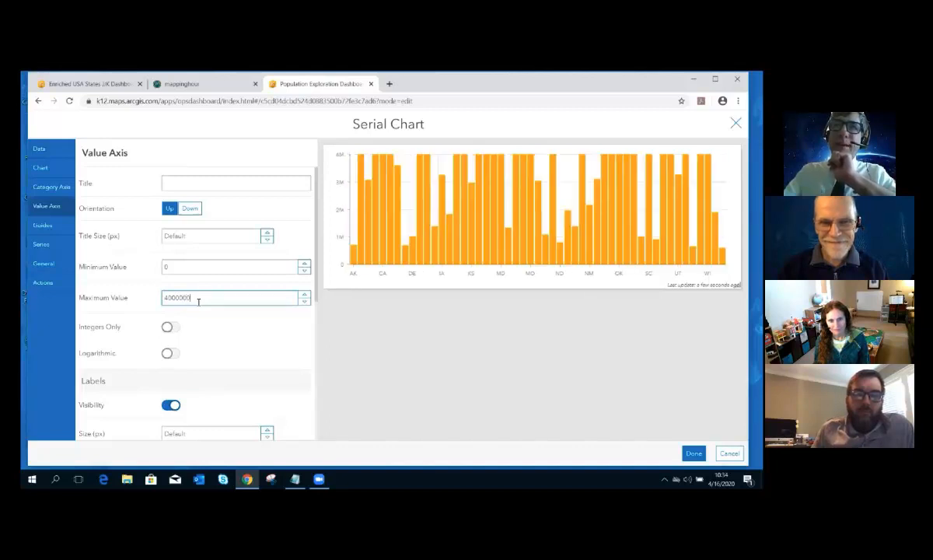
text(0)
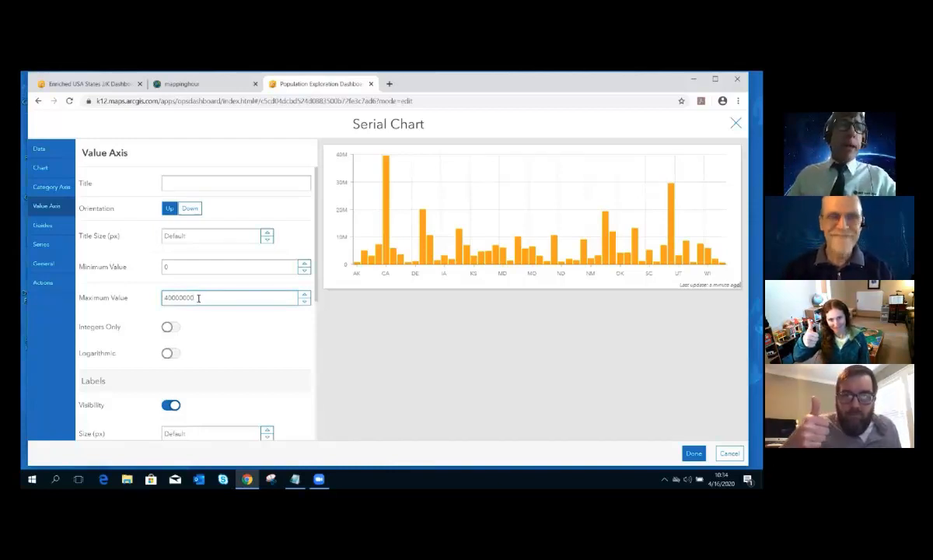
click(174, 327)
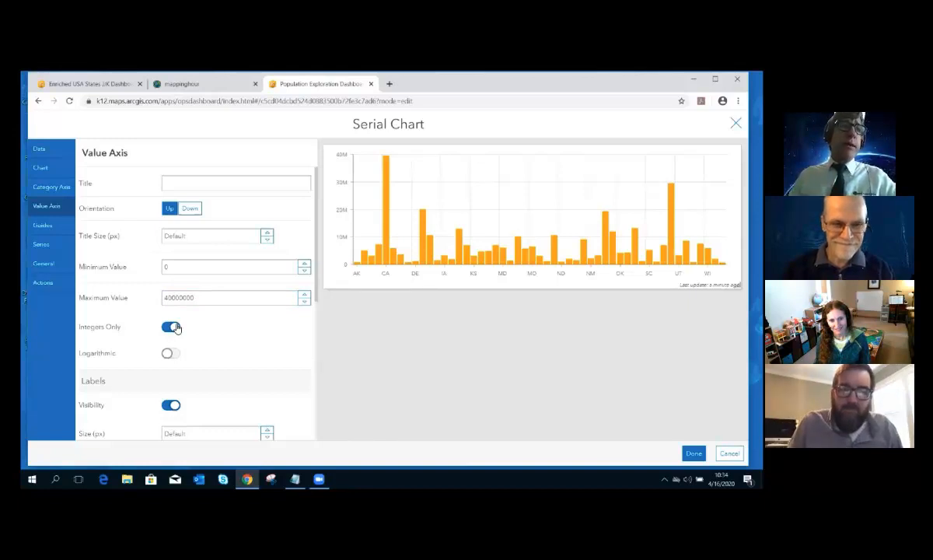
scroll(210, 373, down, 5)
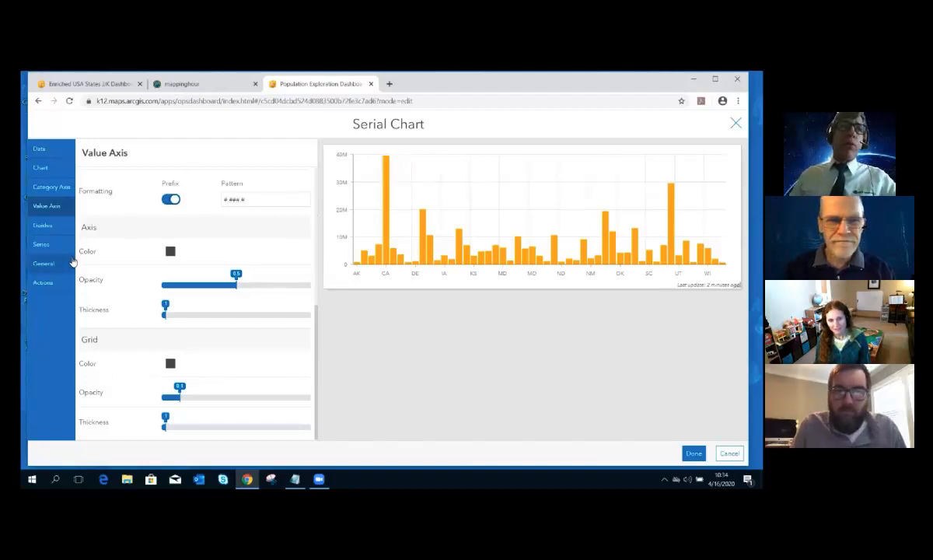
Step: Give the serial chart the title "2019 Total Population"
click(44, 264)
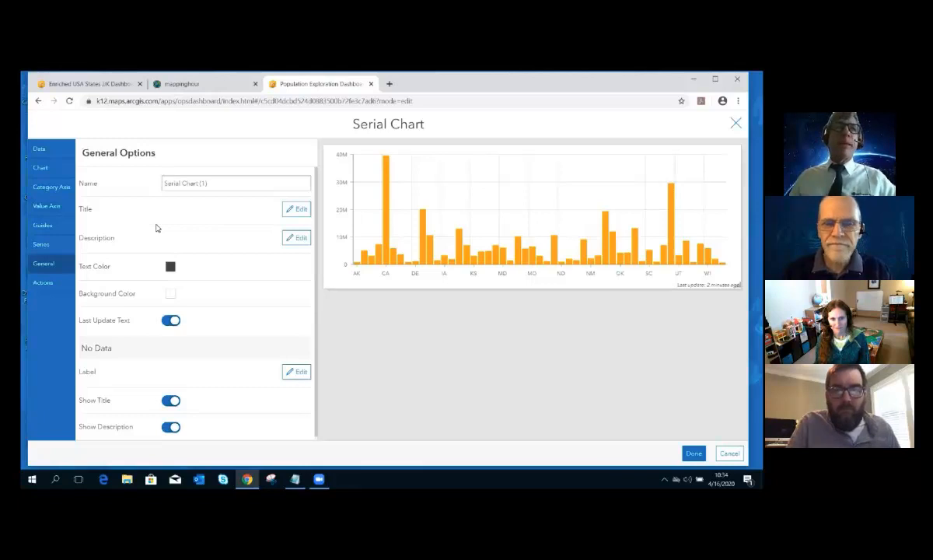
click(297, 211)
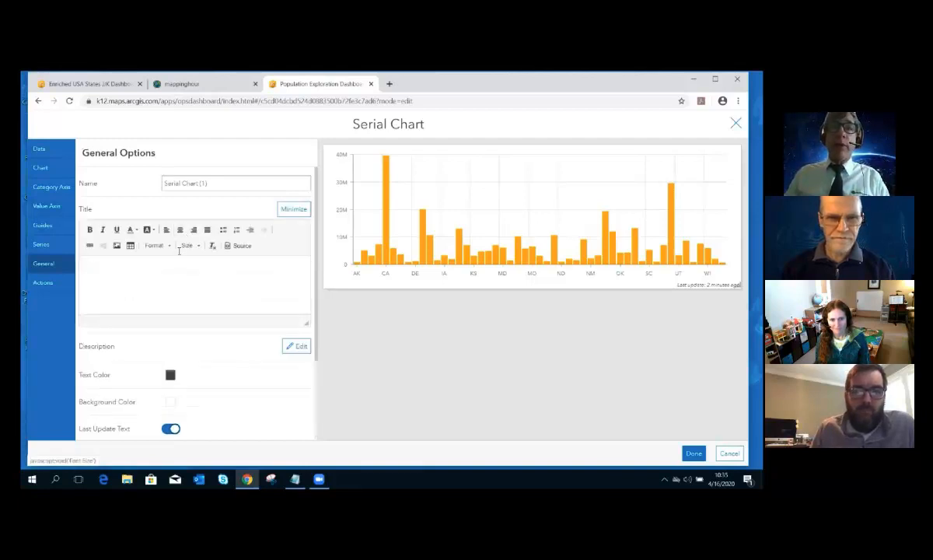
click(198, 285)
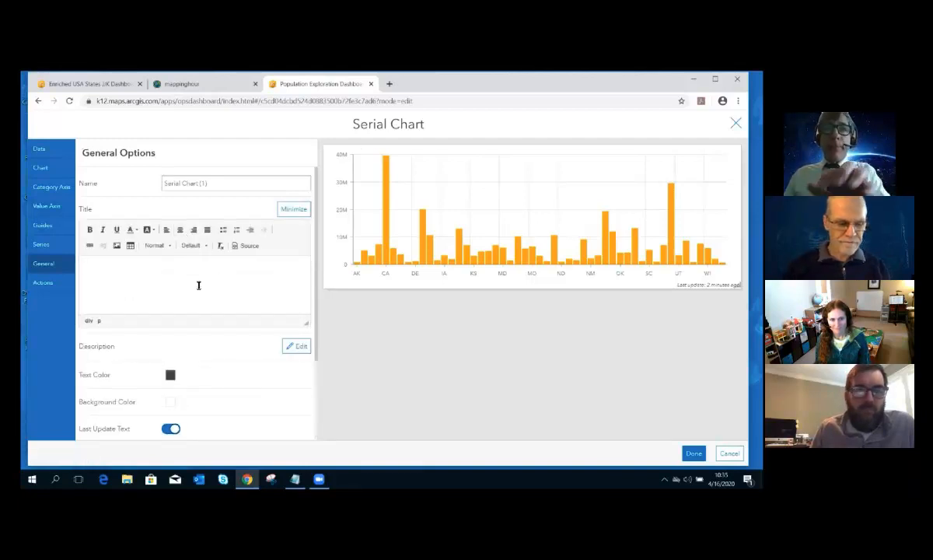
text(2019 Total Population)
Step: Recolour the serial chart's "2019 Total Population" title text to an orange matching the bars
drag(173, 269, 75, 264)
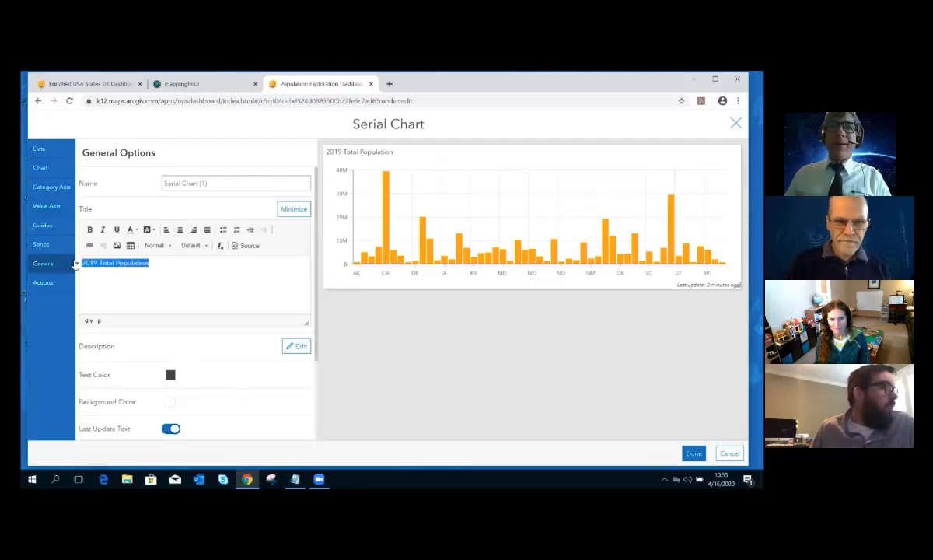
click(136, 232)
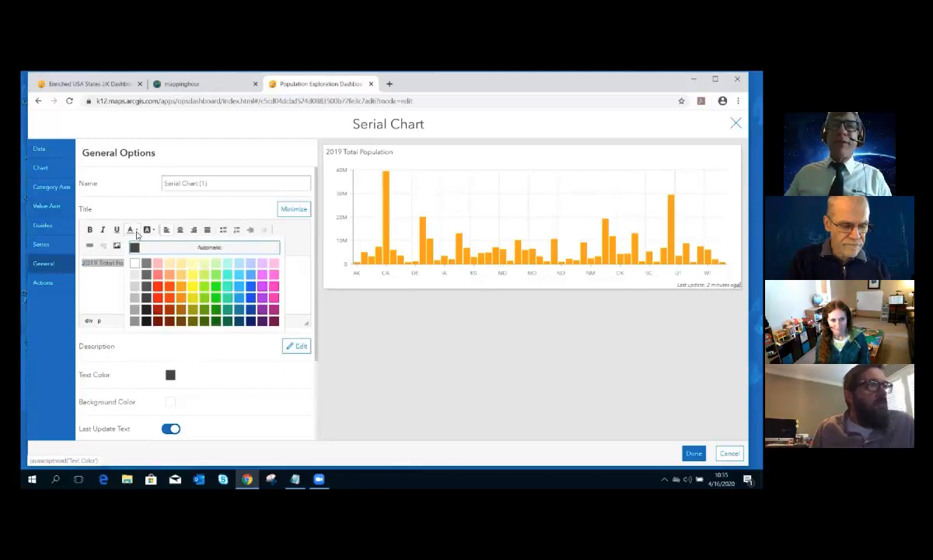
click(214, 286)
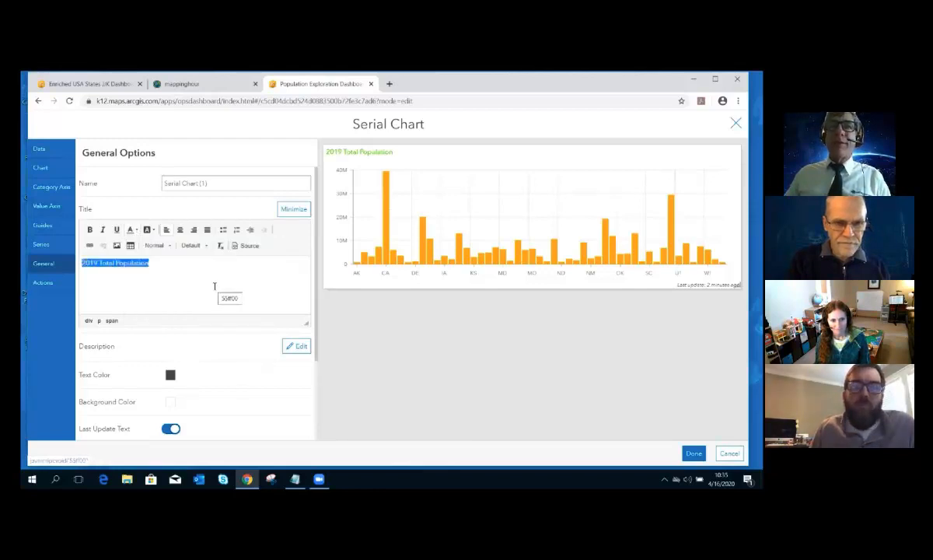
click(152, 230)
click(137, 232)
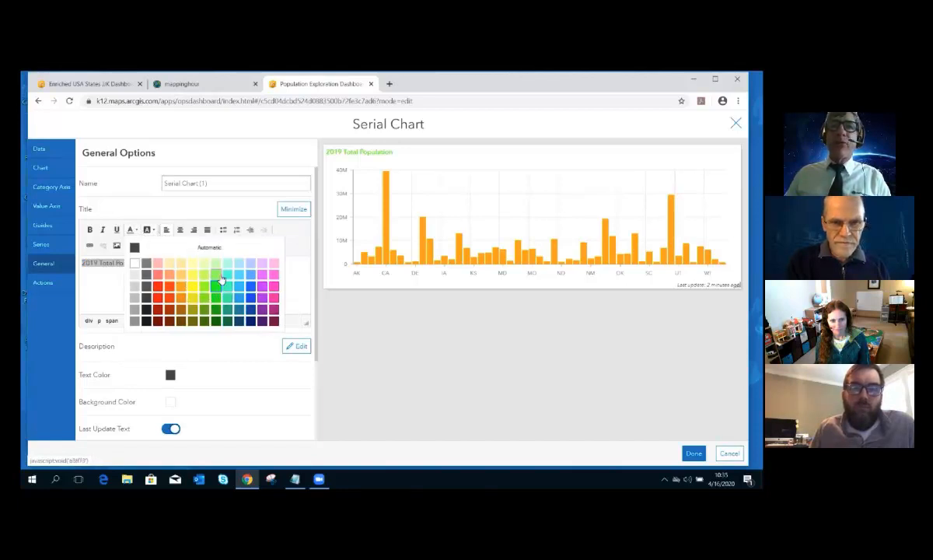
click(216, 276)
click(133, 230)
click(183, 295)
click(183, 281)
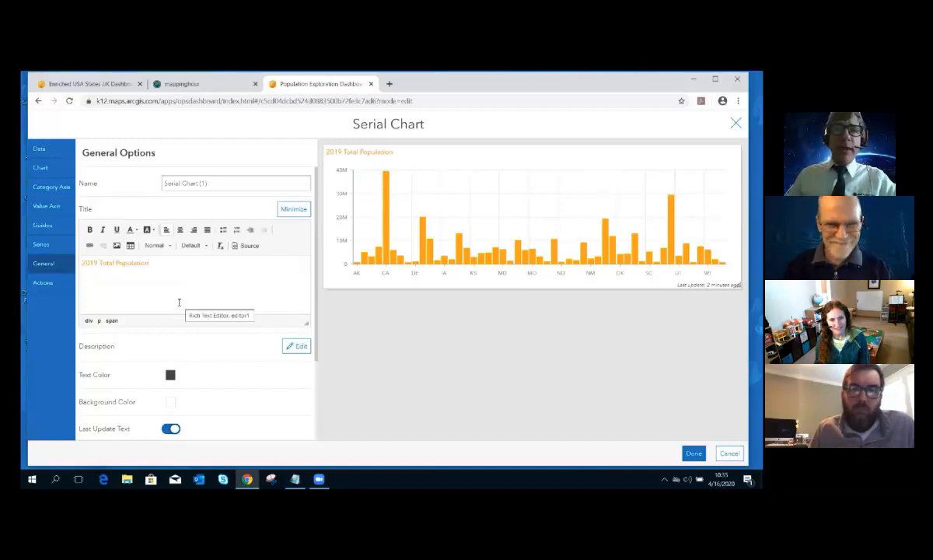
Step: Turn off the serial chart's last update text and finish adding the chart to the dashboard
scroll(178, 303, down, 2)
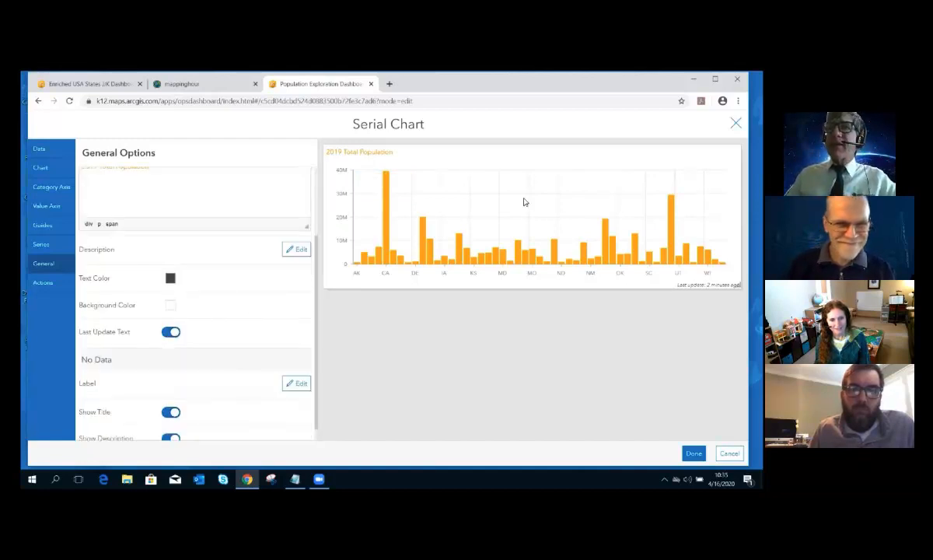
click(172, 333)
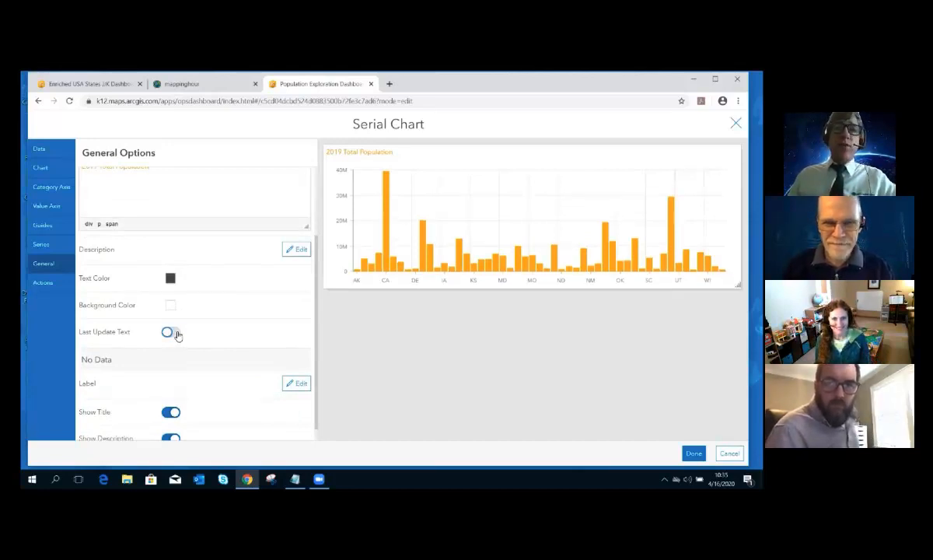
scroll(191, 358, down, 1)
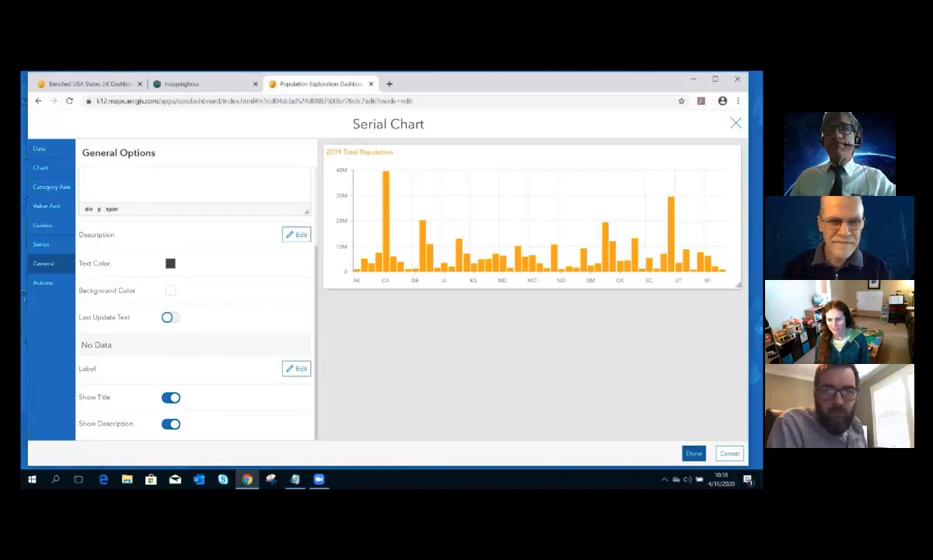
click(693, 453)
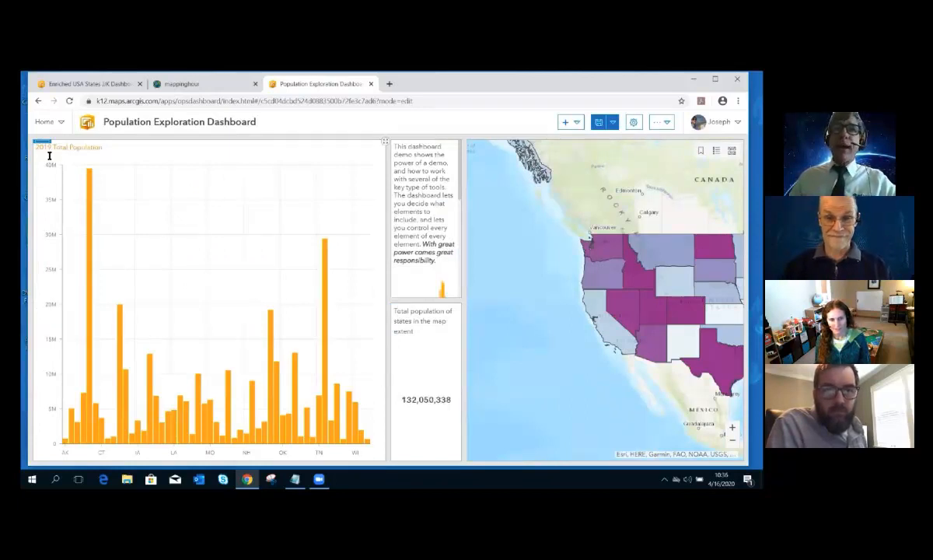
Step: Move the serial chart between the rich text and the population indicator, and widen that column to almost half the dashboard
mouse_move(43, 146)
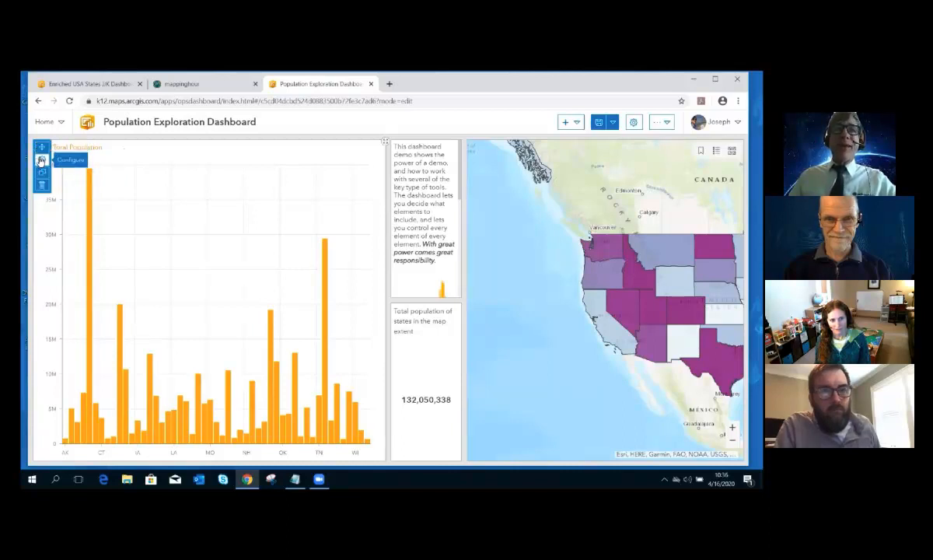
drag(42, 147, 426, 283)
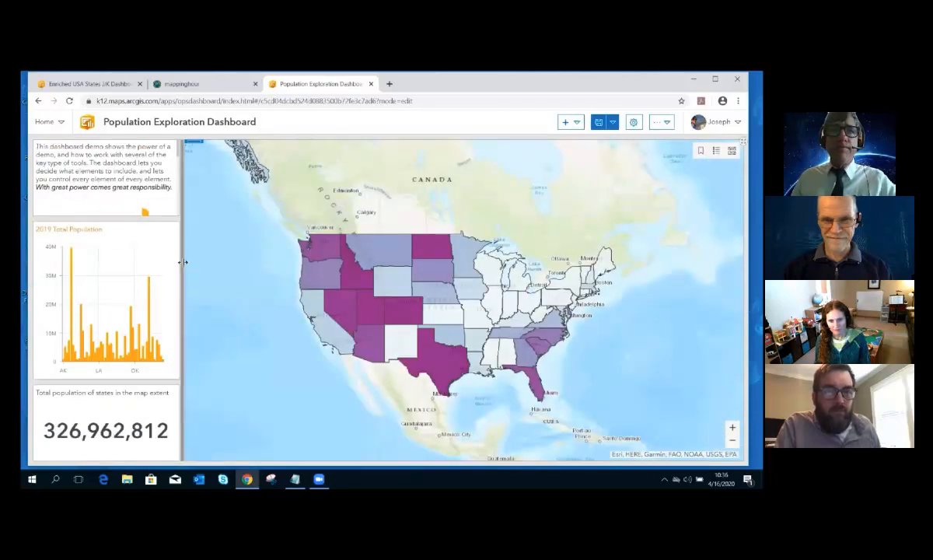
drag(182, 266, 323, 276)
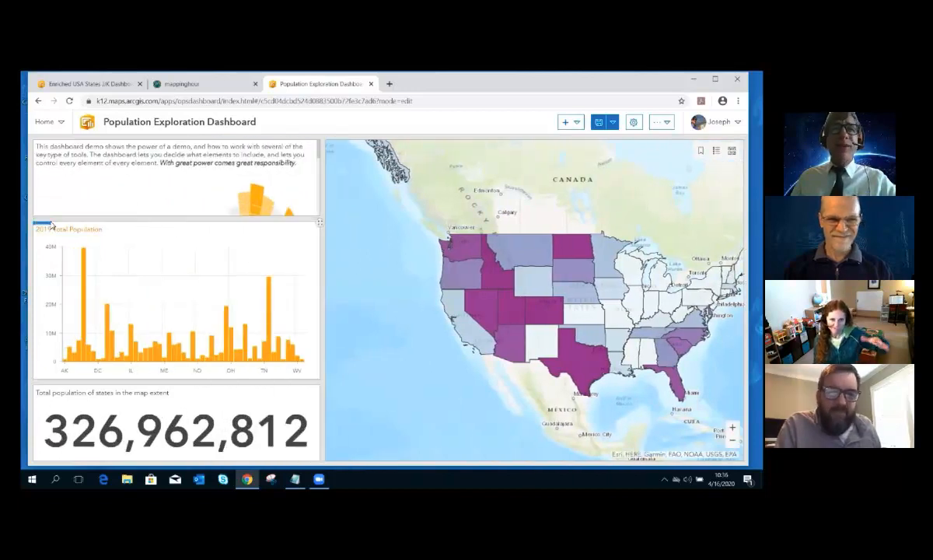
Step: Dock the serial chart directly beneath the map and recentre the map on the contiguous United States
mouse_move(43, 228)
drag(43, 228, 432, 334)
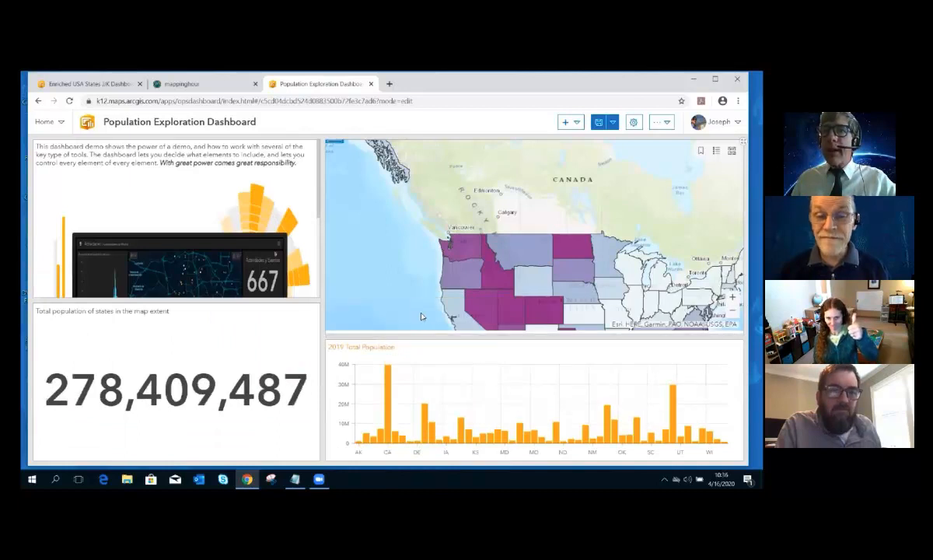
drag(394, 281, 396, 246)
Step: Enlarge the rich text element by shrinking the population indicator below it, and save the dashboard
drag(248, 302, 252, 381)
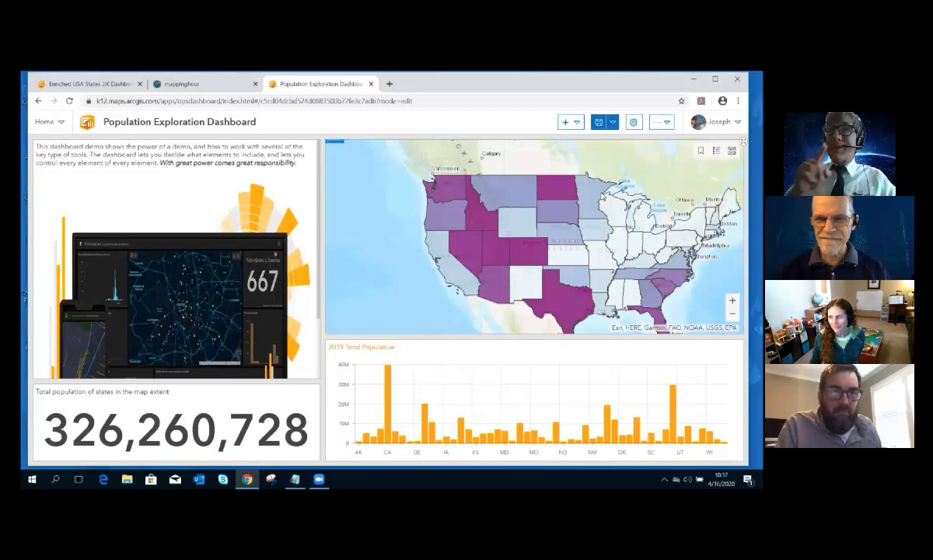
click(599, 126)
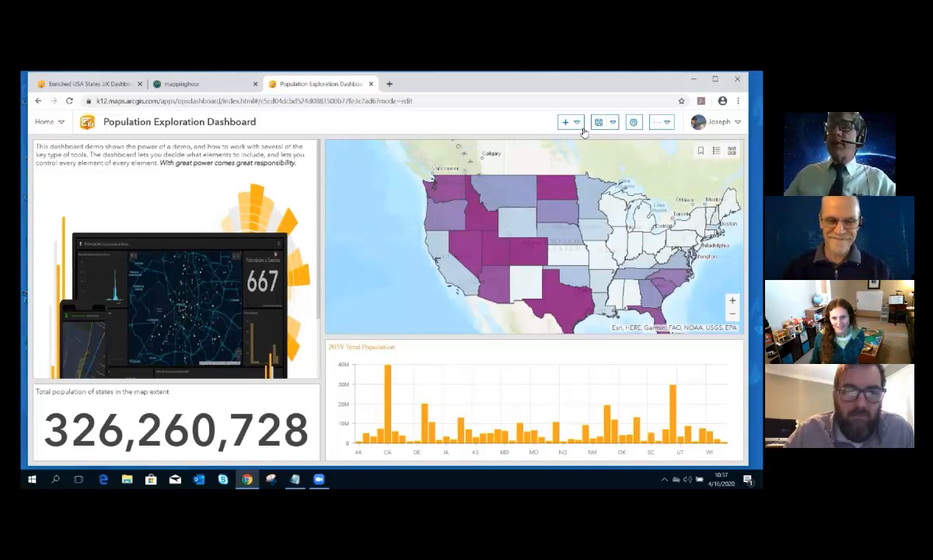
Step: Add a pie chart element based on the EnrichedUSAstates layer
click(574, 122)
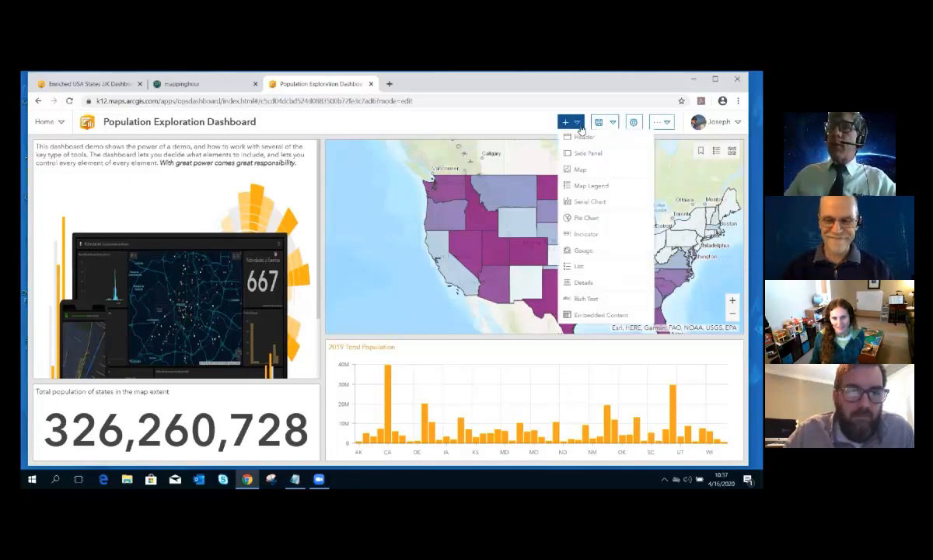
click(586, 218)
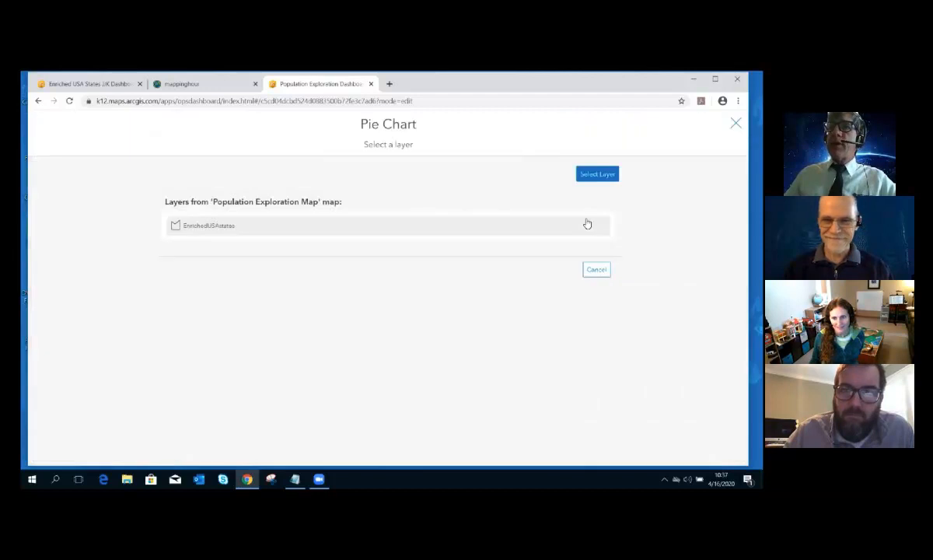
click(220, 226)
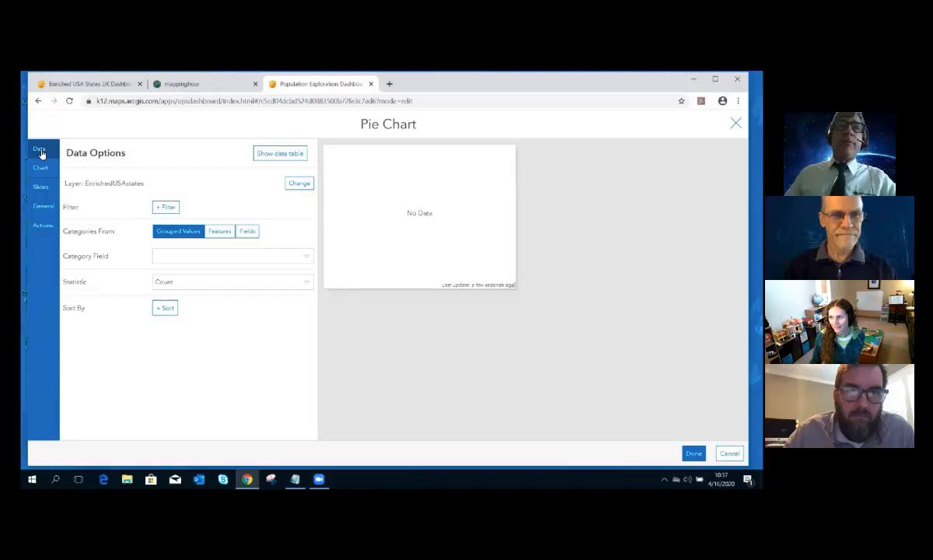
Step: Build the pie chart's categories from fields, with 2019 White as Category 1 and 2019 Black as Category 2
click(249, 233)
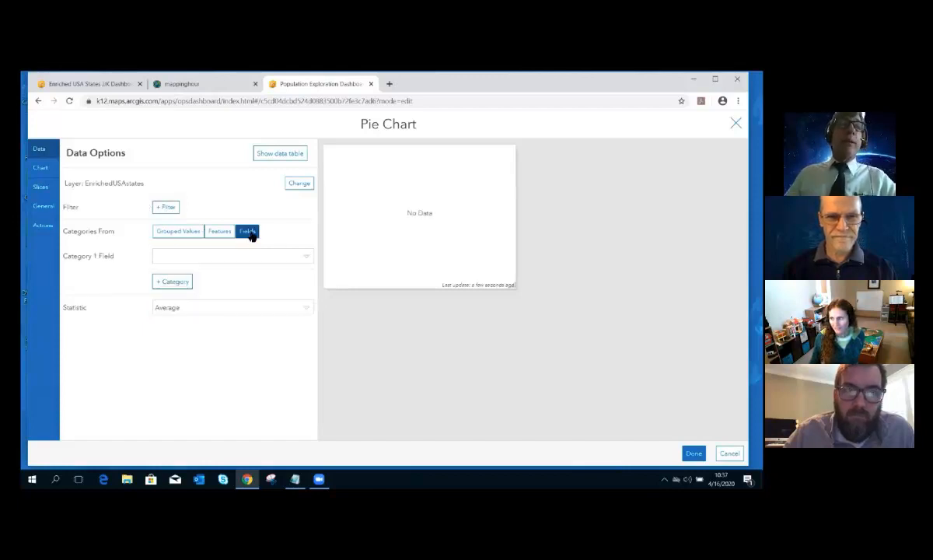
click(304, 257)
text(2019)
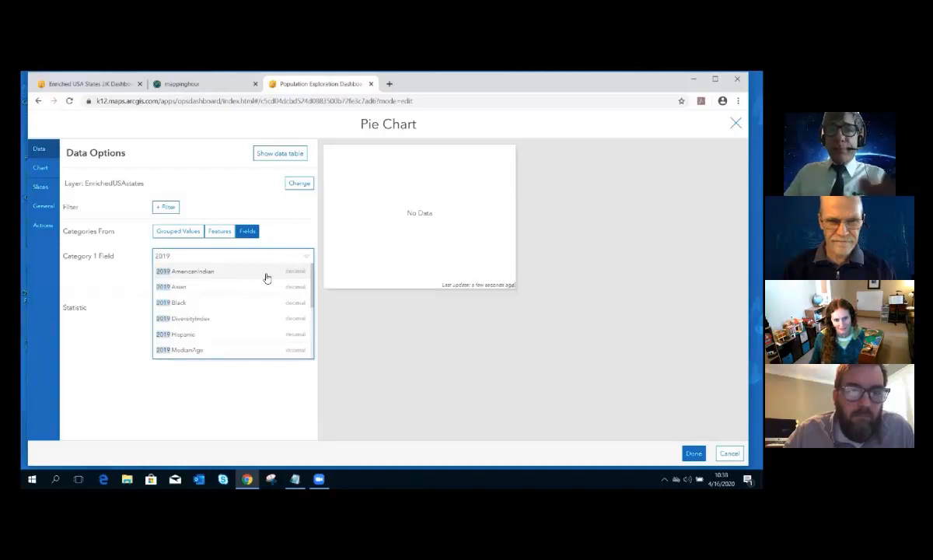
scroll(247, 311, down, 4)
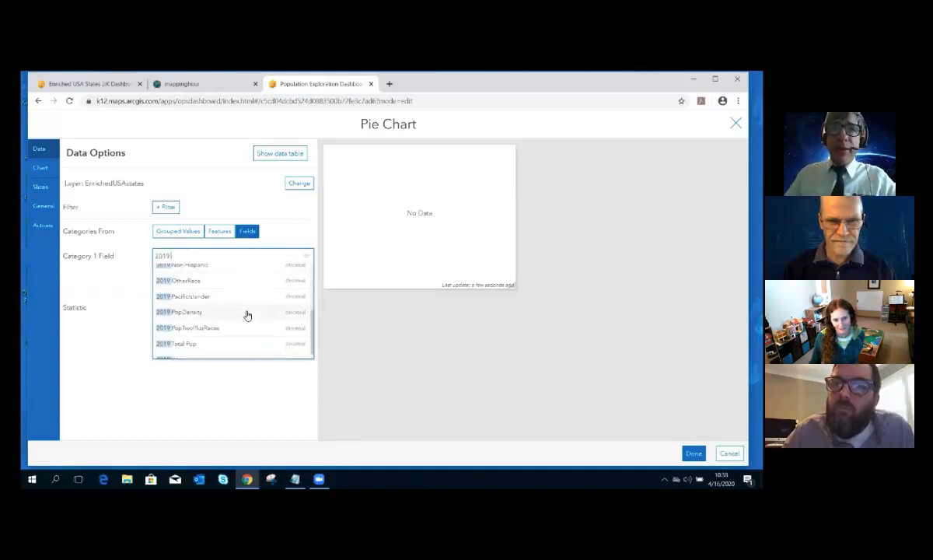
click(198, 351)
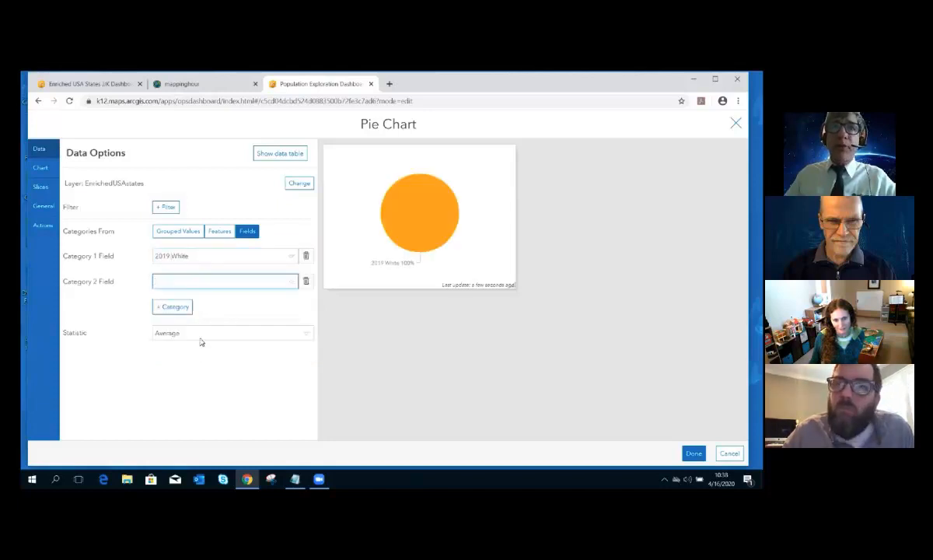
click(291, 282)
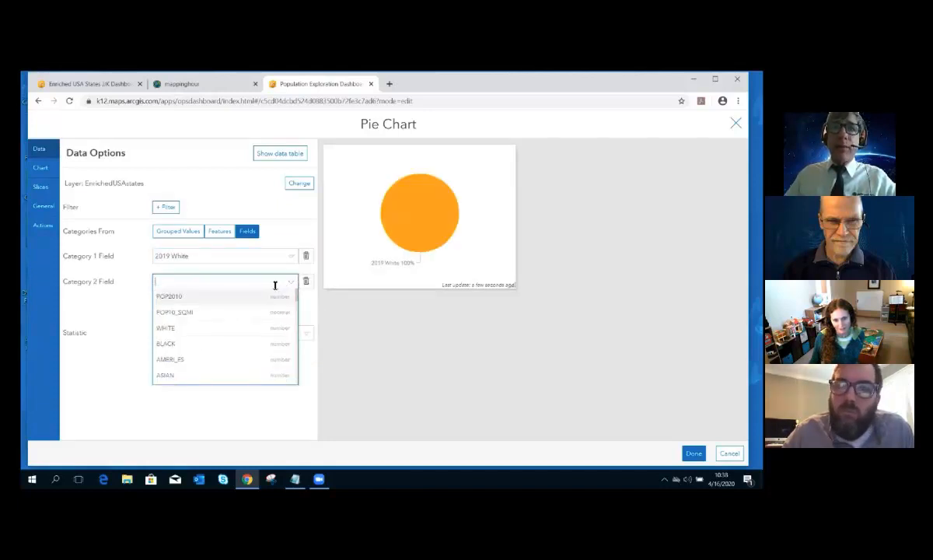
text(2019)
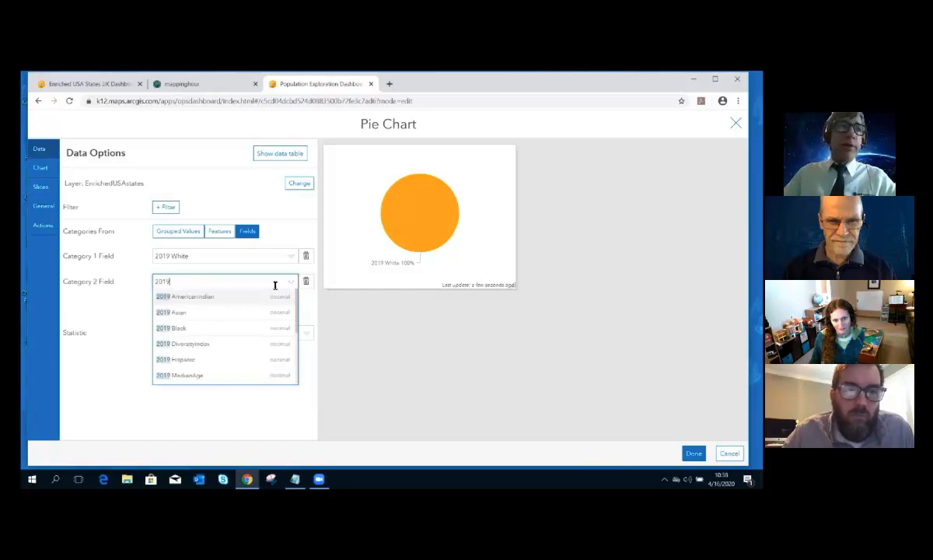
click(204, 327)
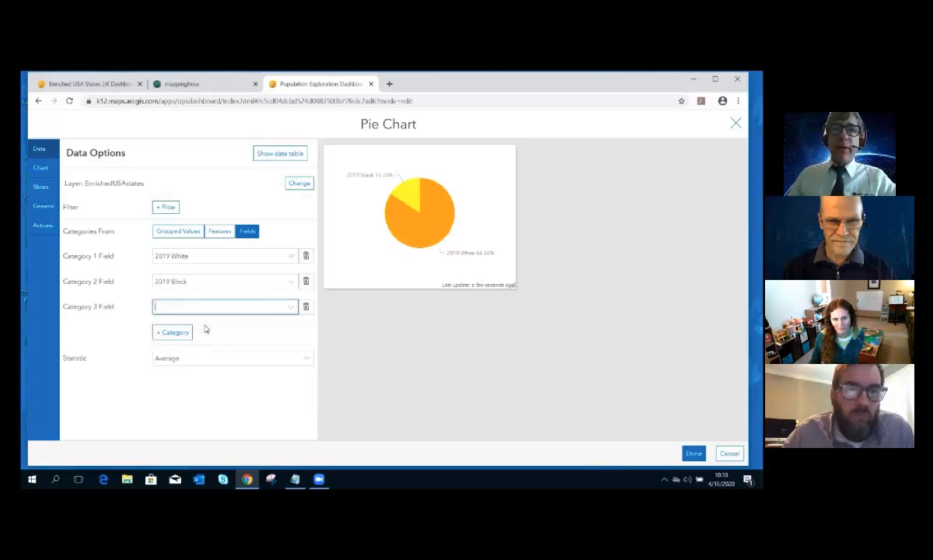
Step: Add 2019 AmericanIndian as the pie chart's Category 3 field and 2019 Asian as Category 4
click(291, 308)
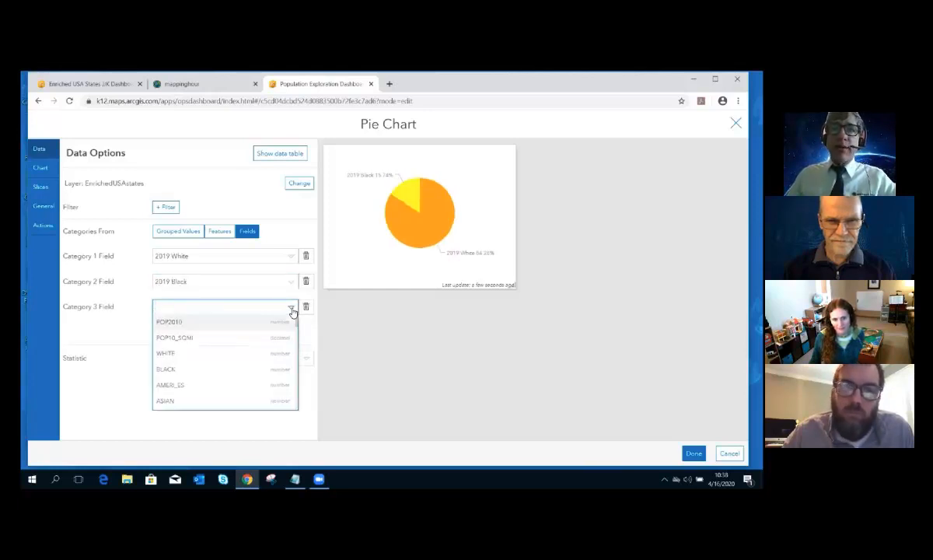
text(2019)
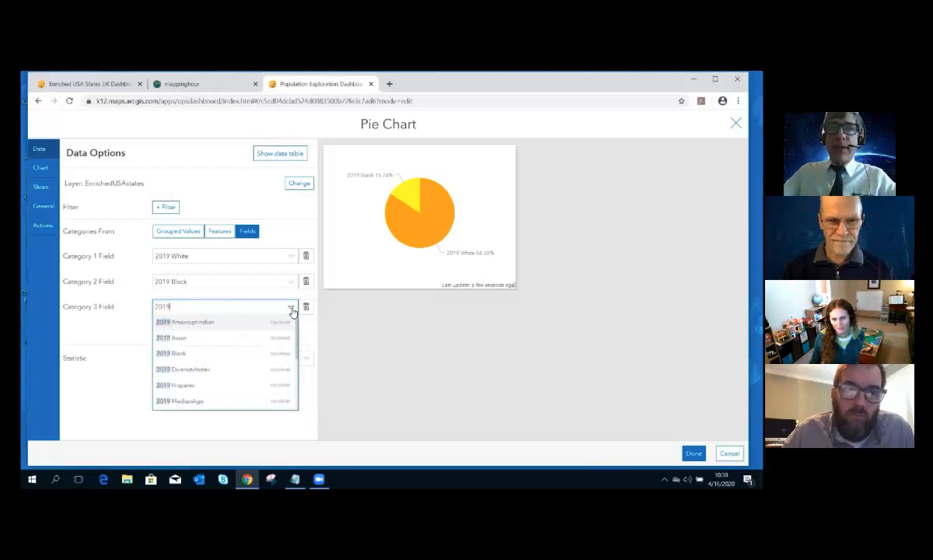
click(191, 322)
text(2019)
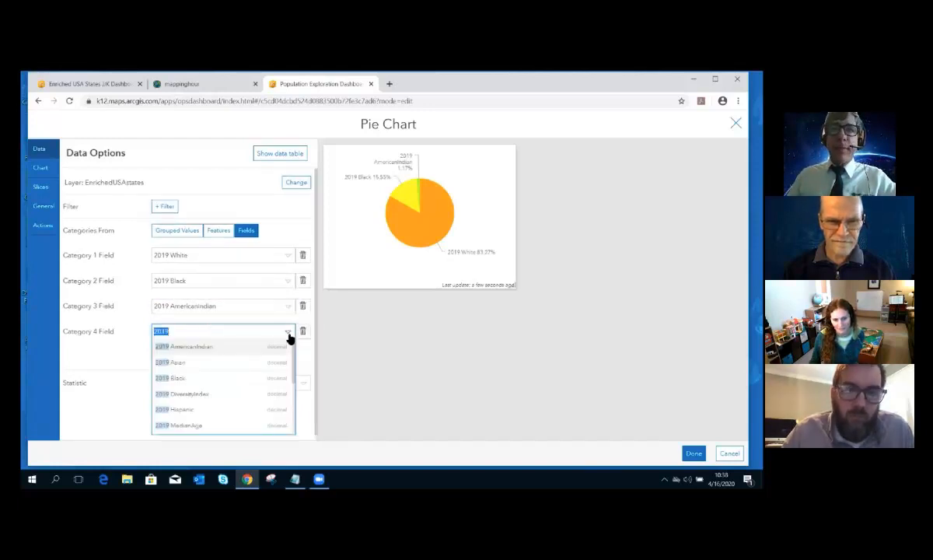
click(230, 361)
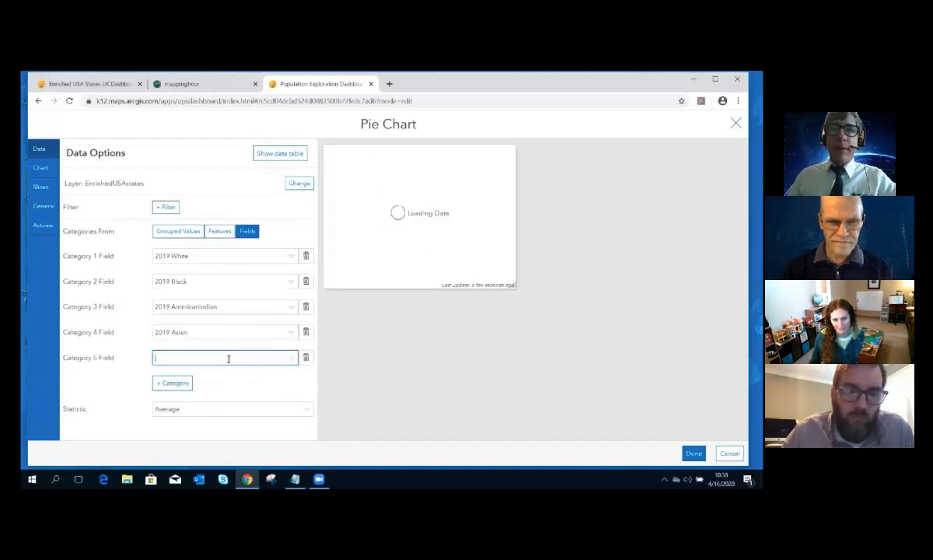
Step: Add 2019 PacificIslander as the pie chart's Category 5 field
click(286, 359)
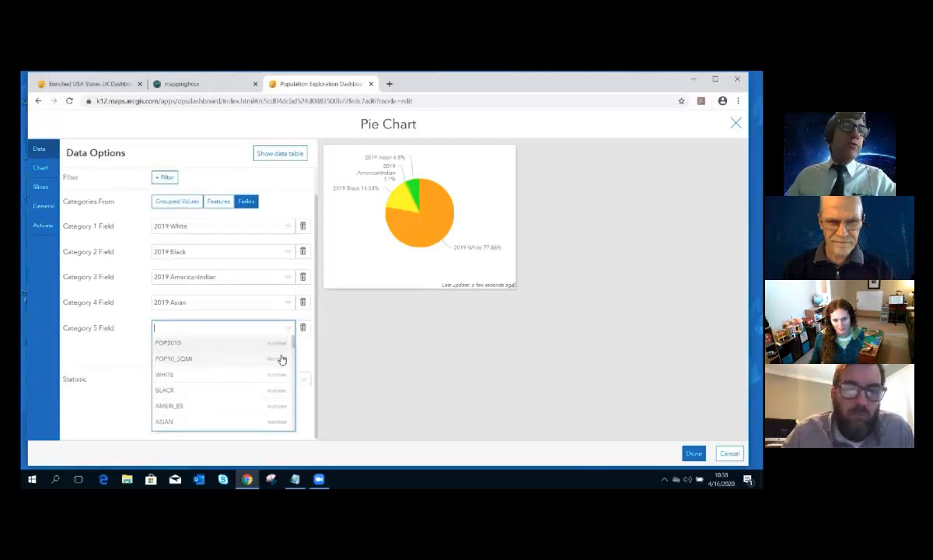
scroll(257, 371, down, 3)
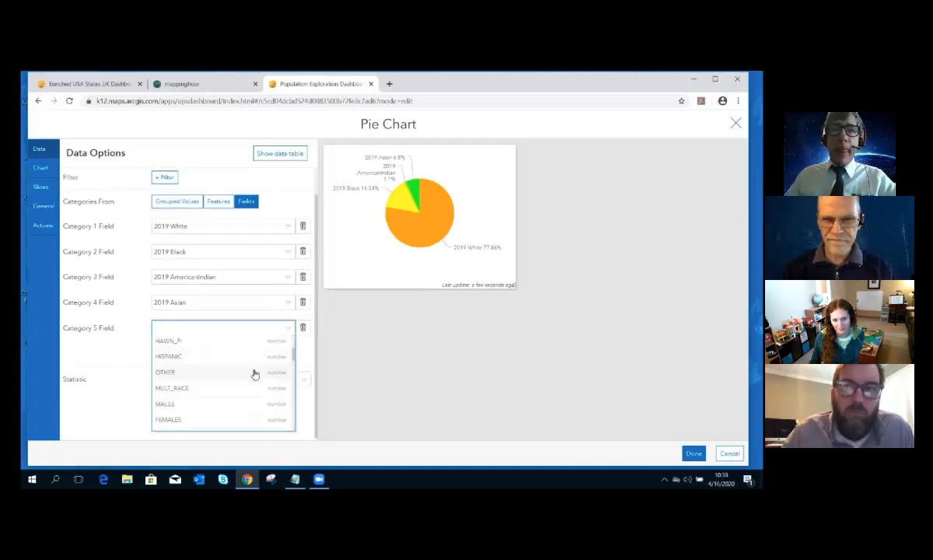
text(2019)
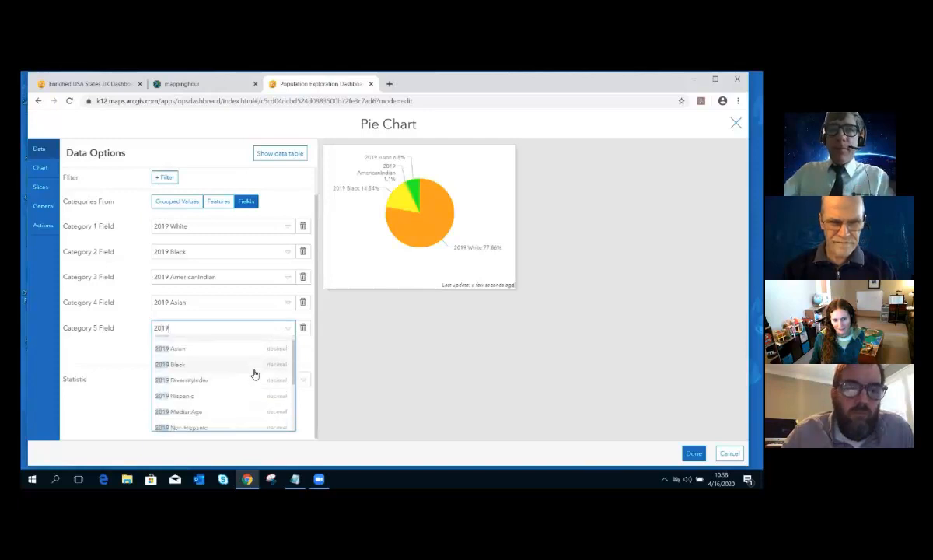
scroll(221, 408, down, 3)
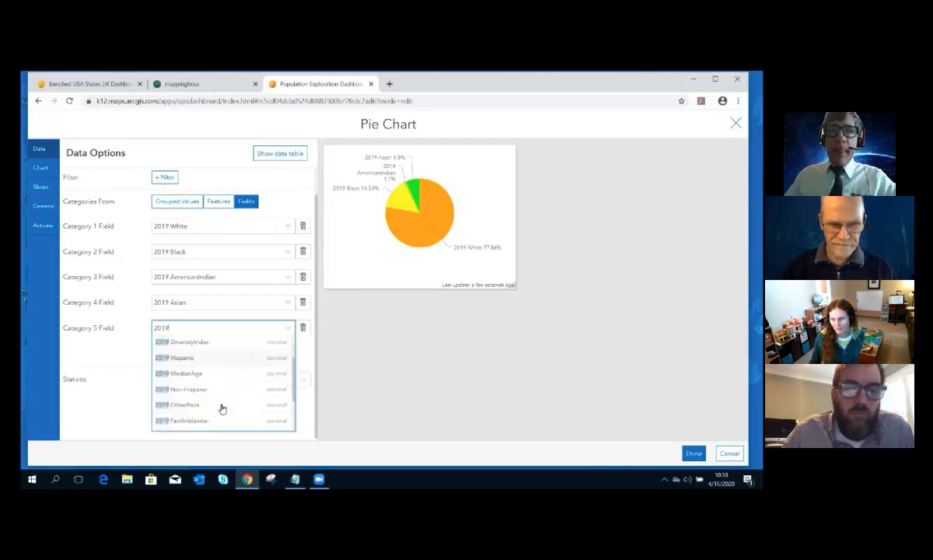
click(211, 419)
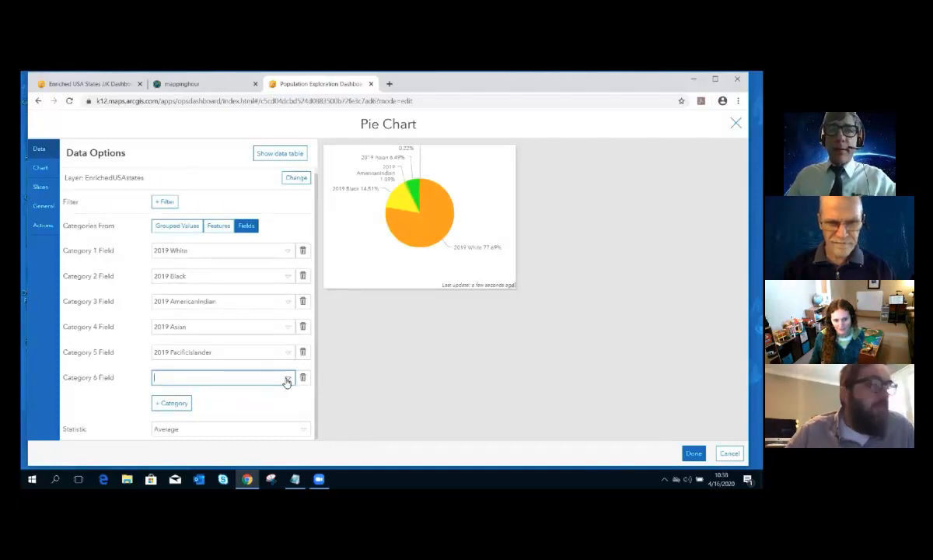
Step: Add 2019 OtherRace as the pie chart's Category 6 field and 2019 PopTwoPlusRaces as Category 7
text(2019)
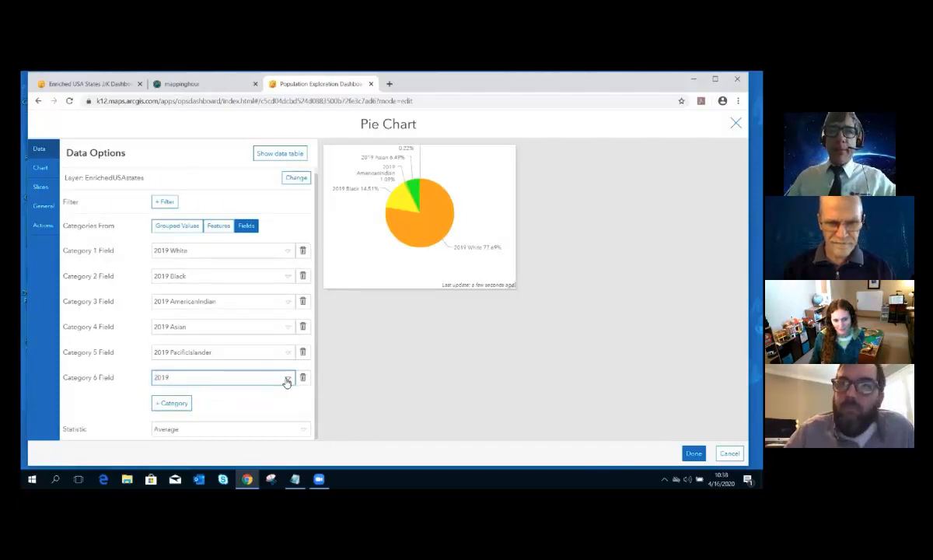
click(286, 382)
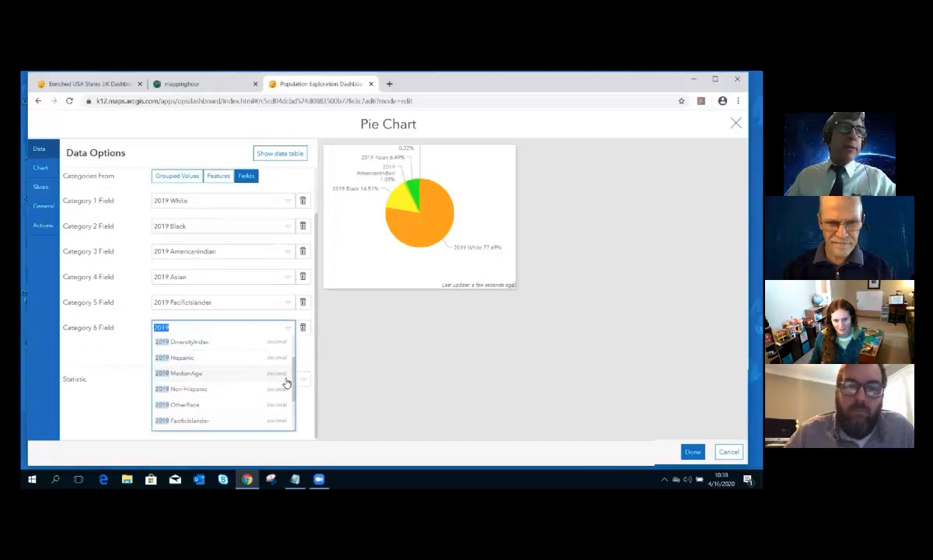
click(218, 407)
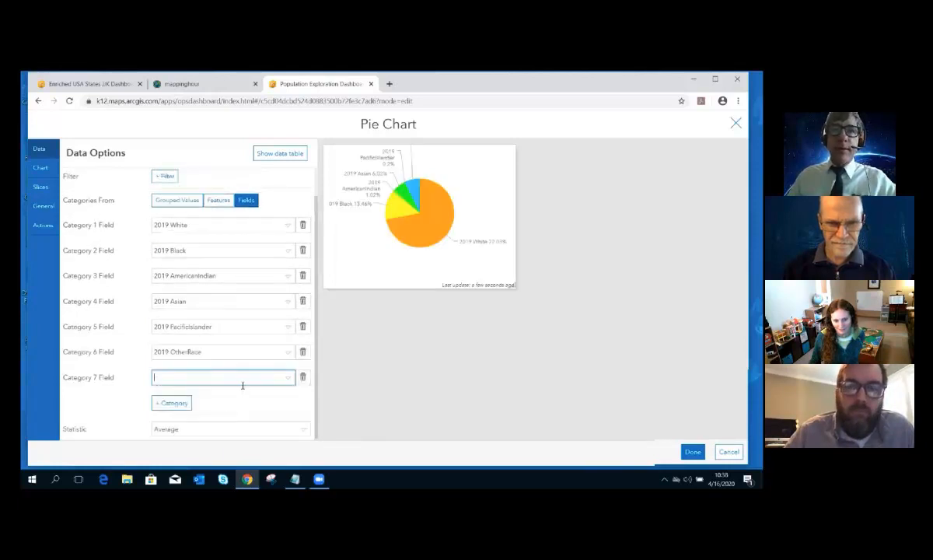
click(288, 378)
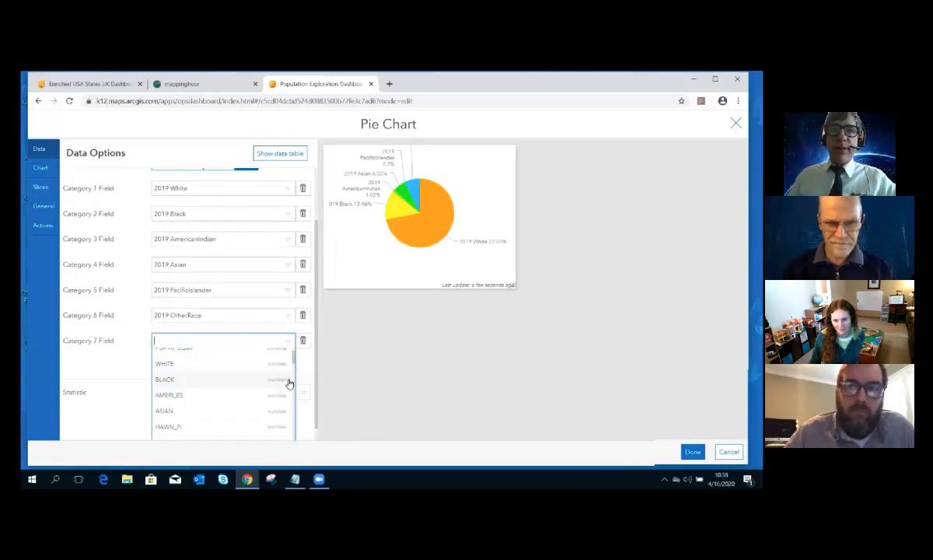
text(2019)
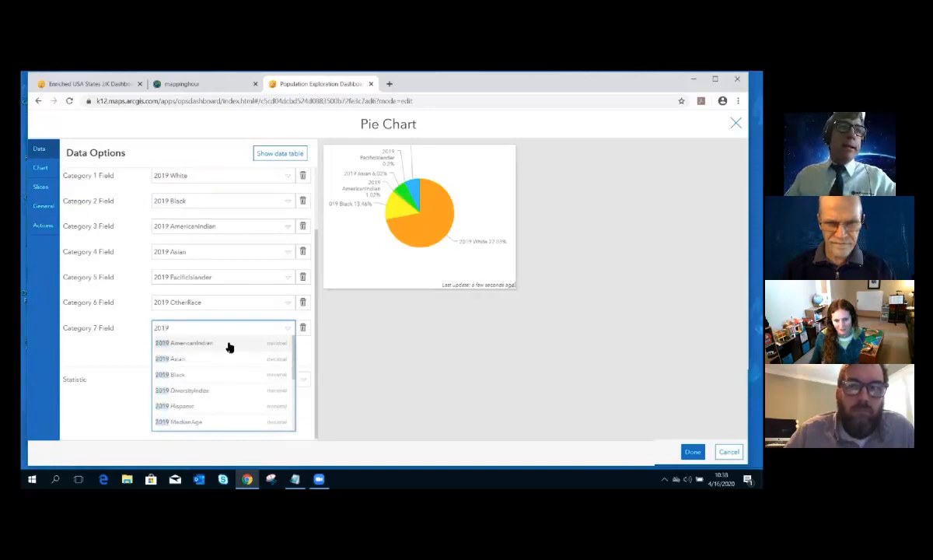
scroll(224, 375, down, 3)
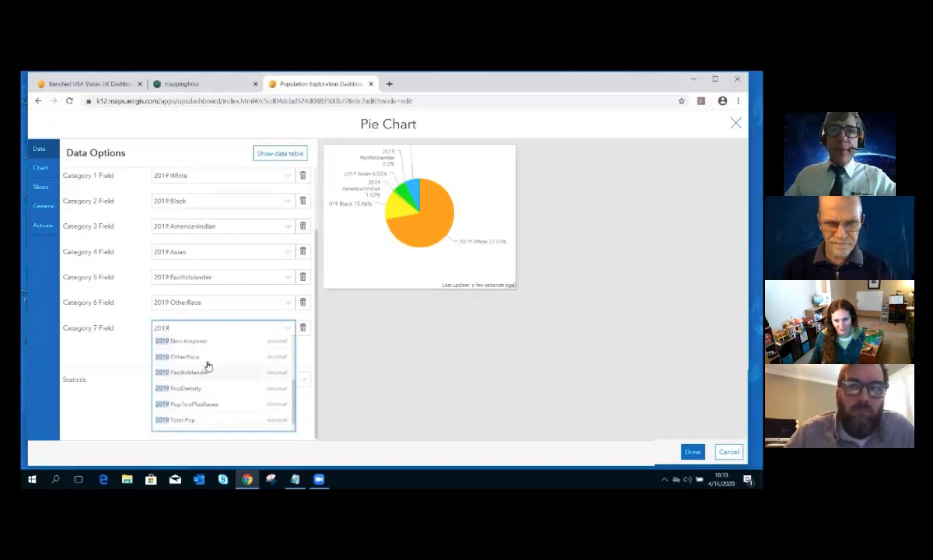
click(204, 403)
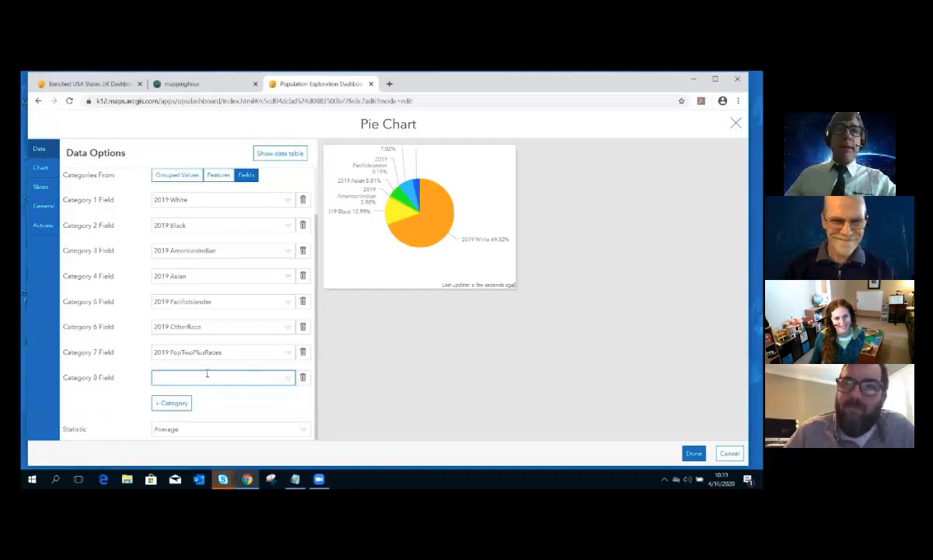
Step: Rotate the pie chart to a start angle of about 228 so the slice labels spread out
click(43, 168)
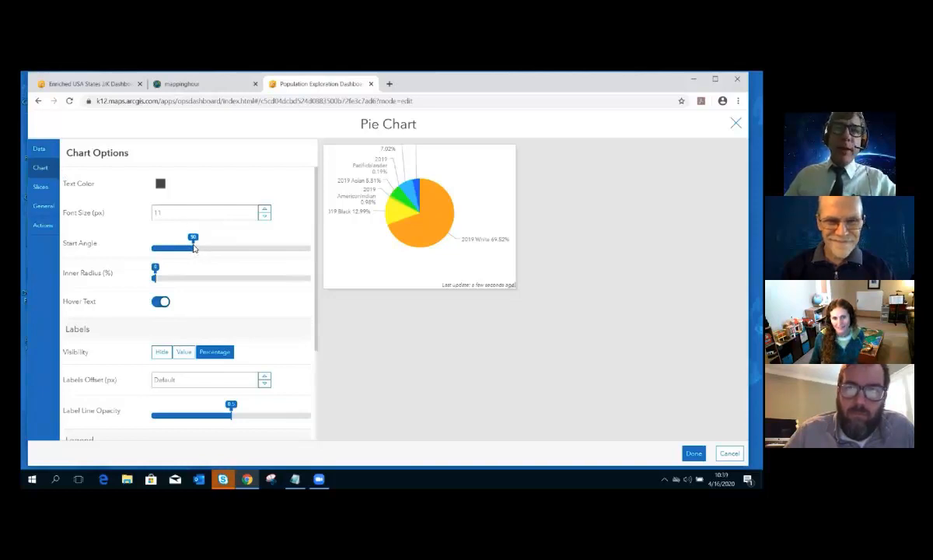
drag(194, 244, 256, 249)
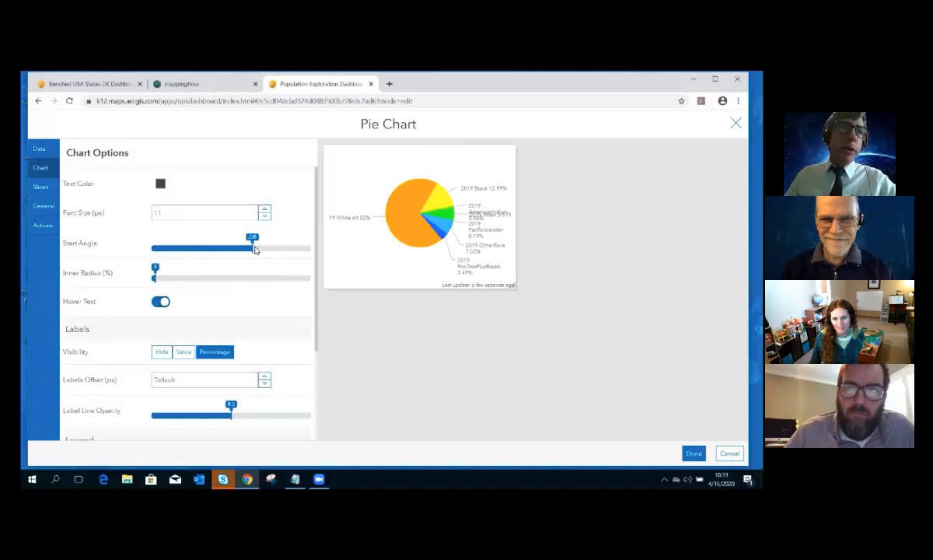
drag(256, 249, 249, 250)
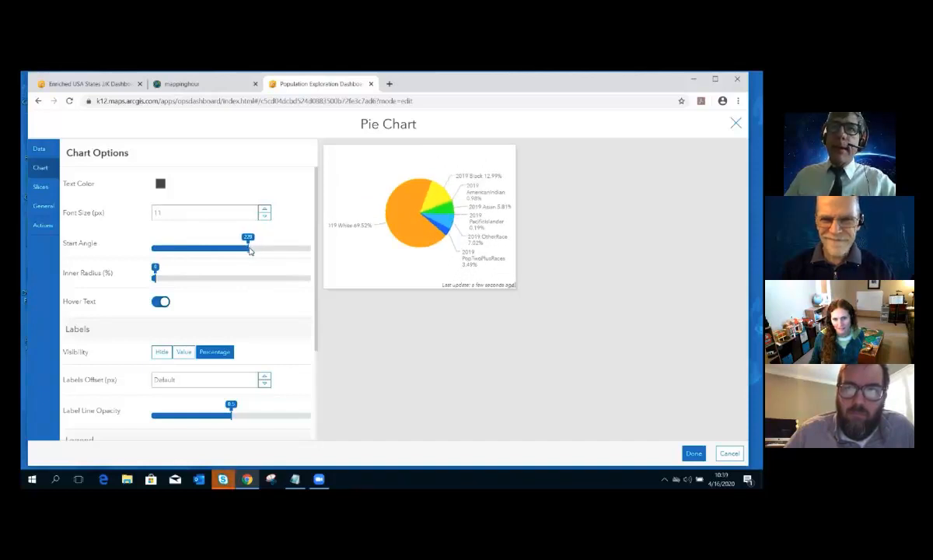
mouse_move(434, 204)
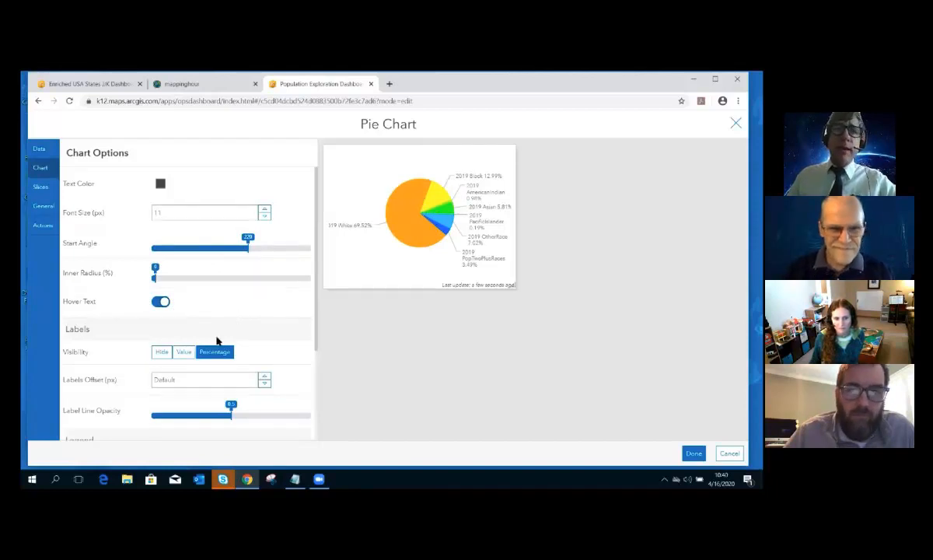
Step: Set the pie chart's percentage pattern to one decimal place, #.#
scroll(240, 343, down, 1)
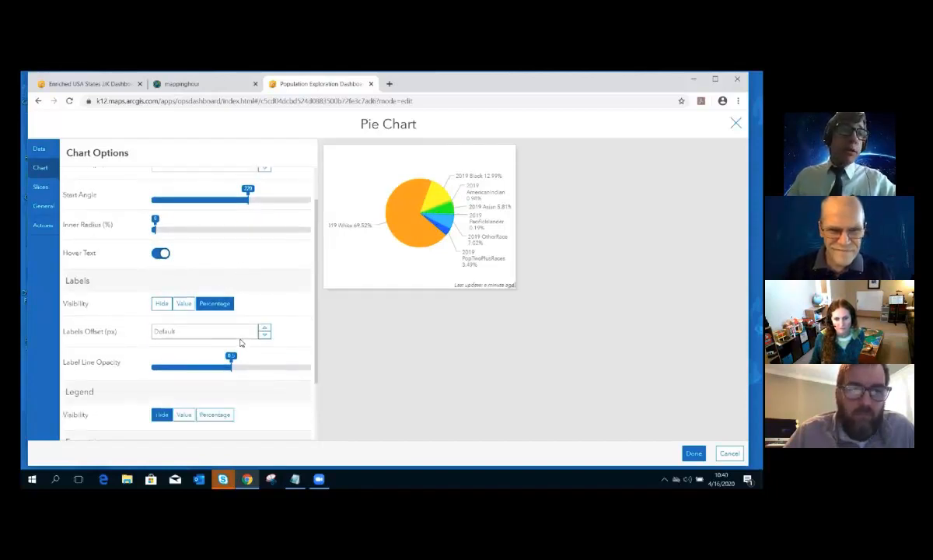
scroll(240, 343, down, 2)
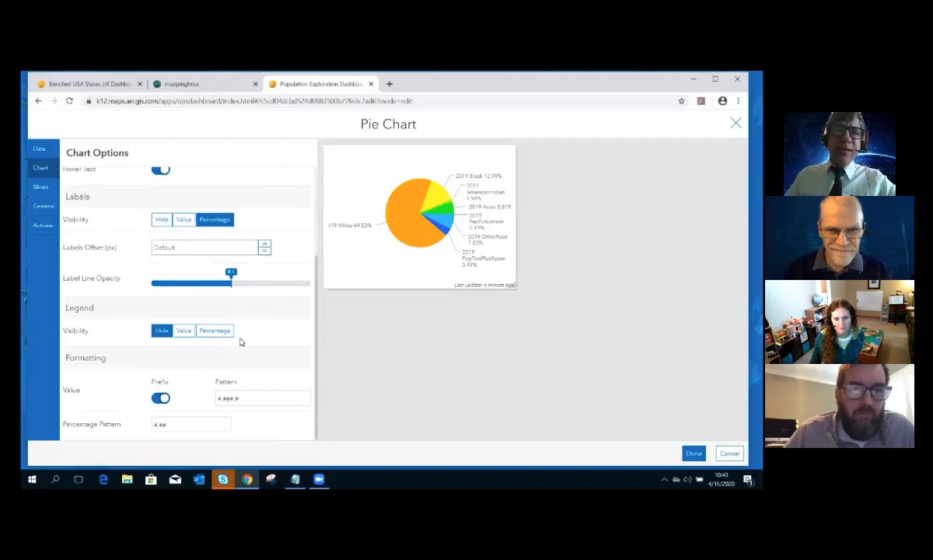
click(195, 423)
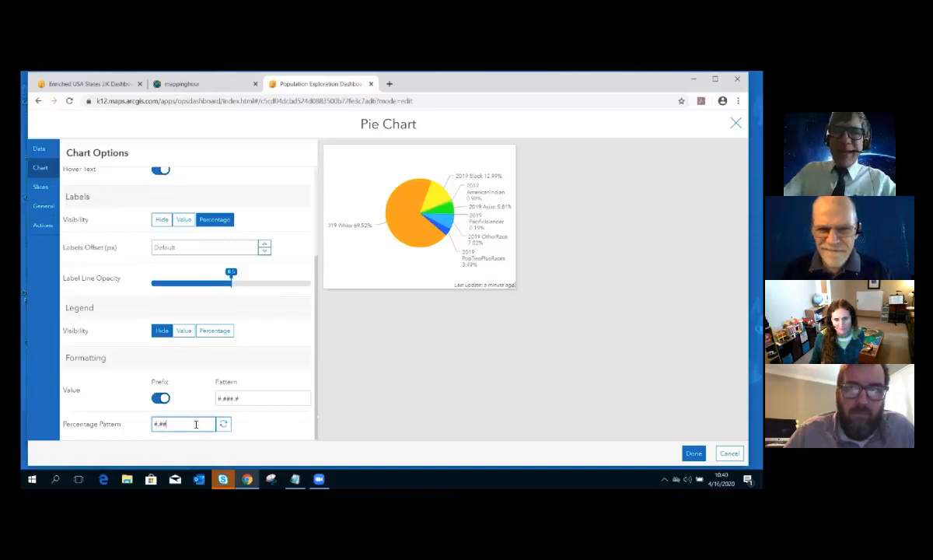
key(BackSpace)
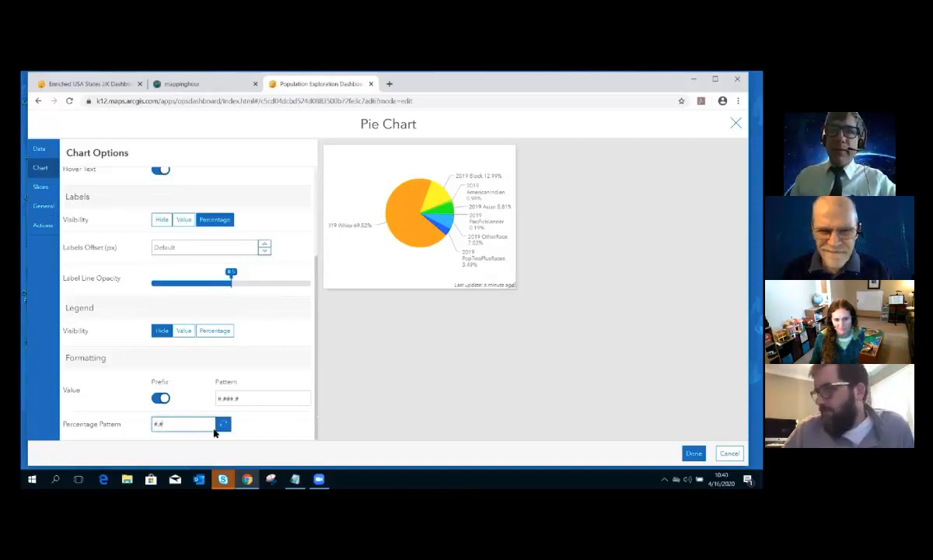
mouse_move(390, 223)
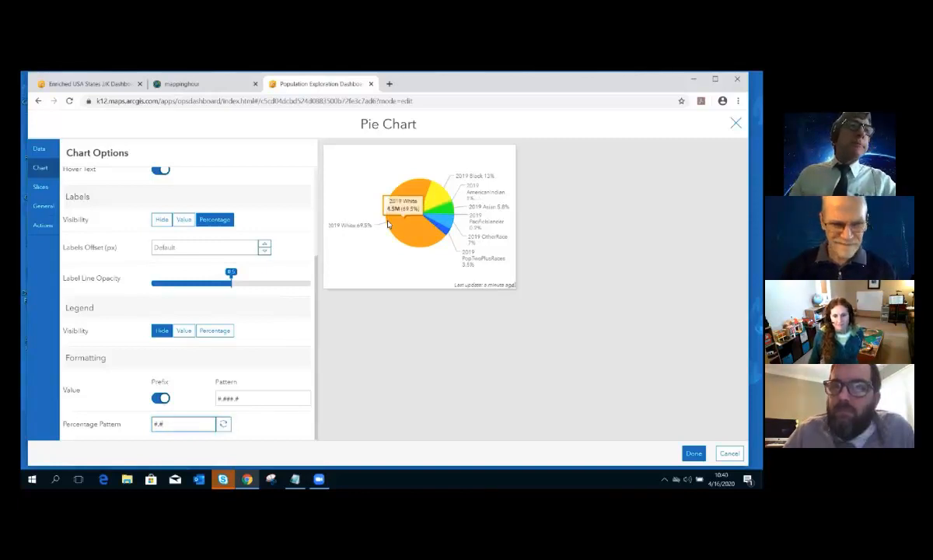
Step: Title the pie chart "Race (both "Hispanic" and "non Hispanic")" and finish adding it to the dashboard
click(43, 190)
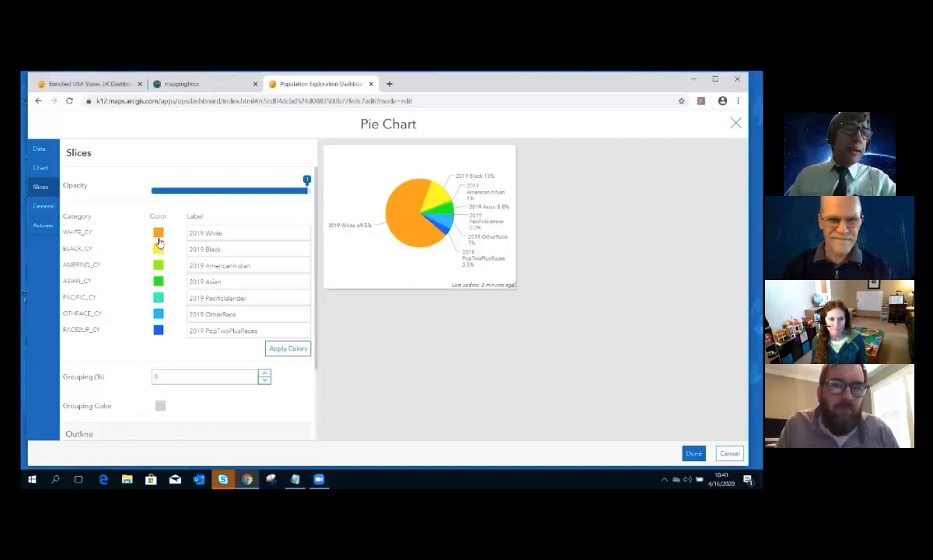
click(44, 207)
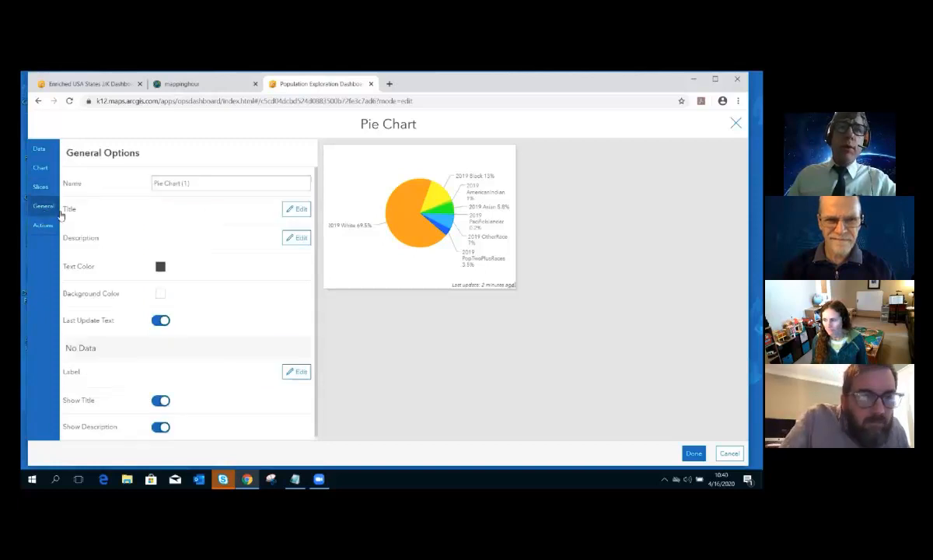
click(295, 208)
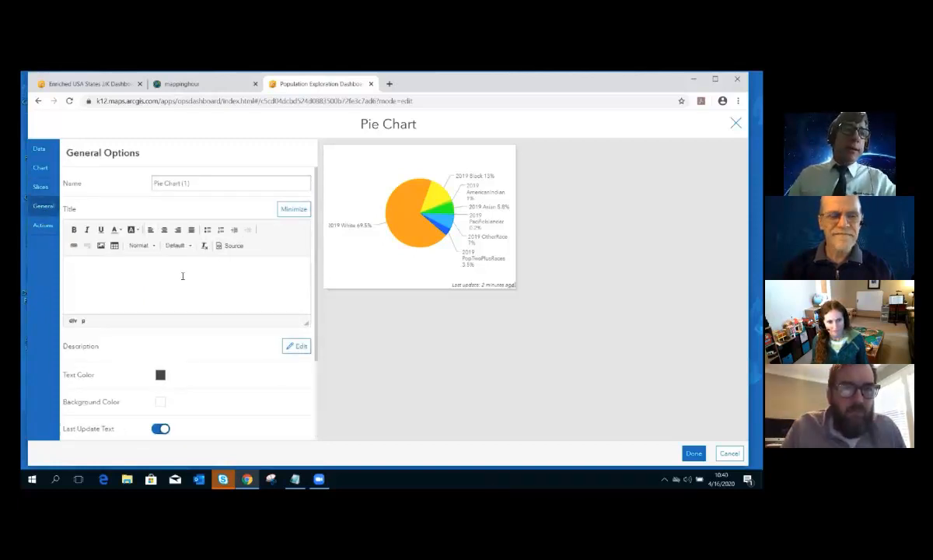
text(Race)
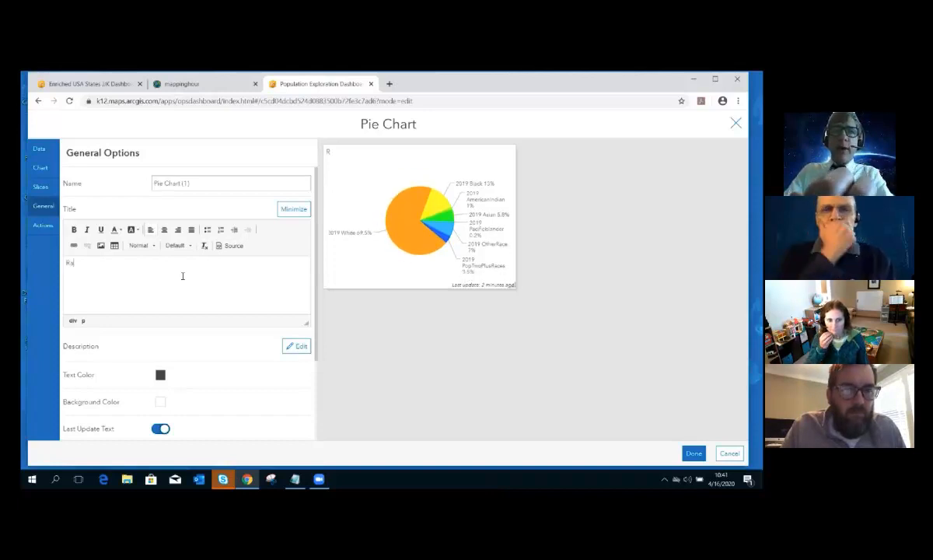
text( (both)
text("Hispanic" and "non Hispanic)
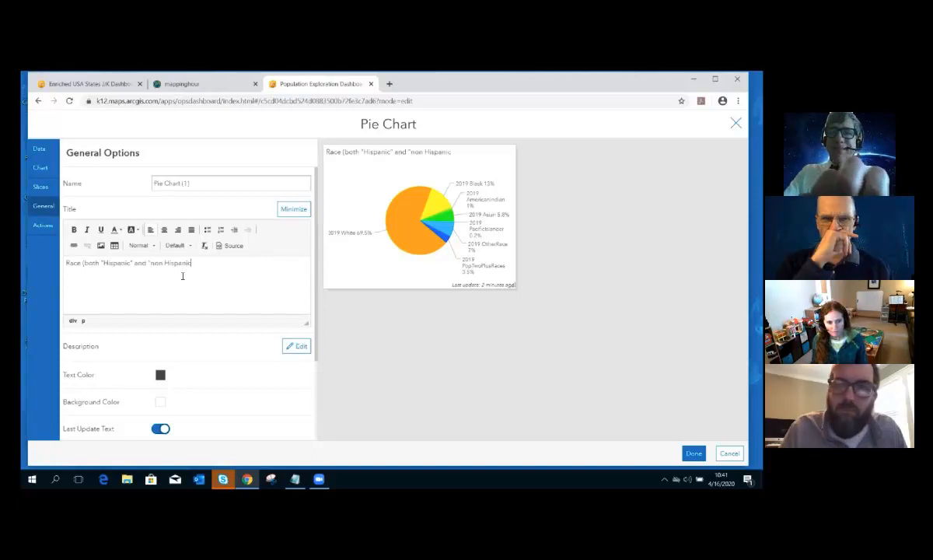
text("))
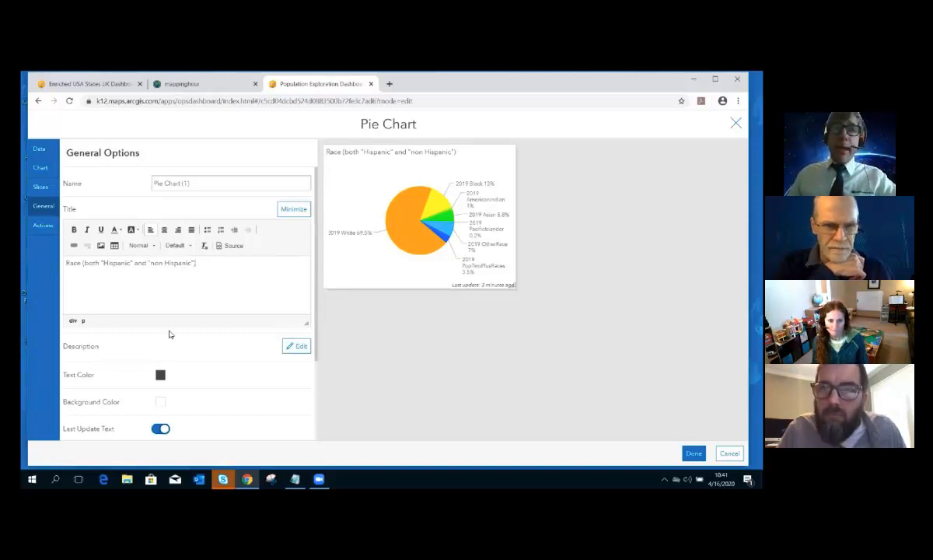
scroll(172, 331, down, 2)
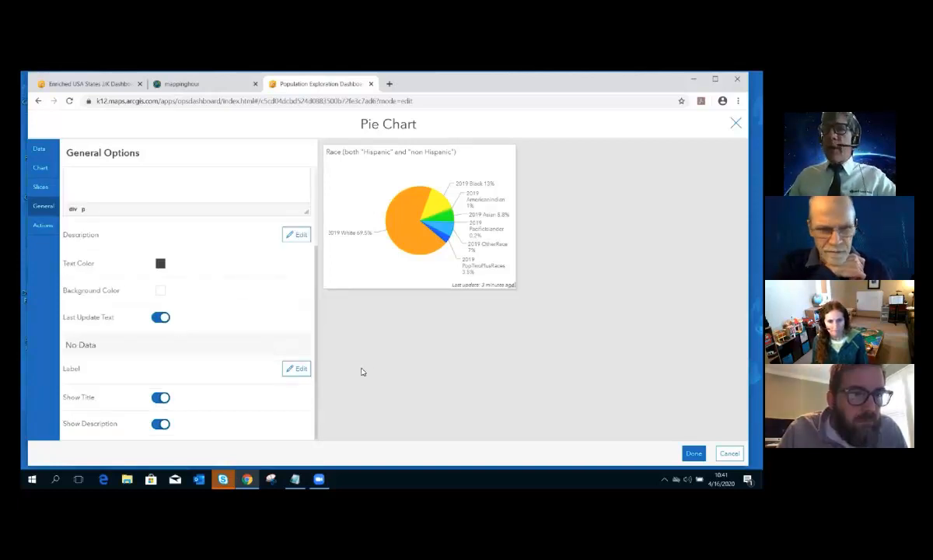
click(694, 453)
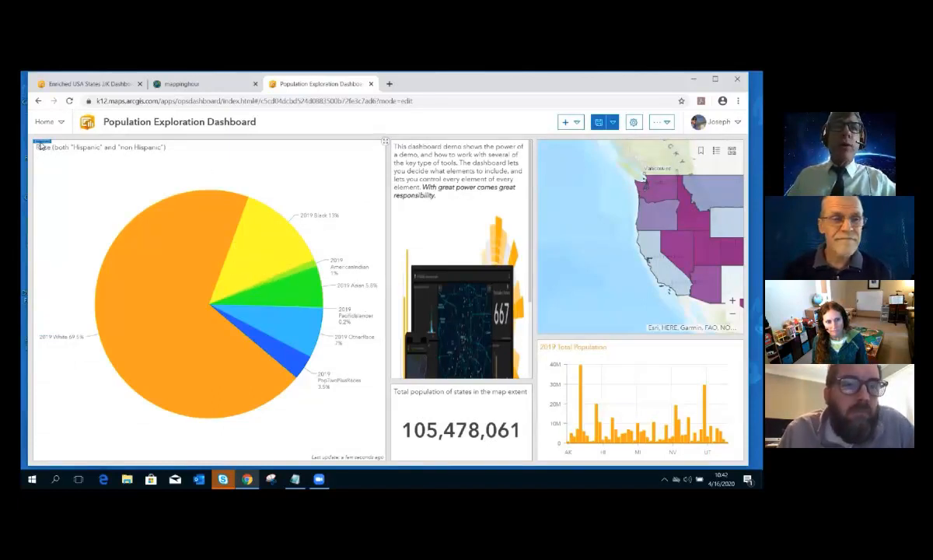
Step: Move the race pie chart between the rich text element and the total population indicator
mouse_move(42, 148)
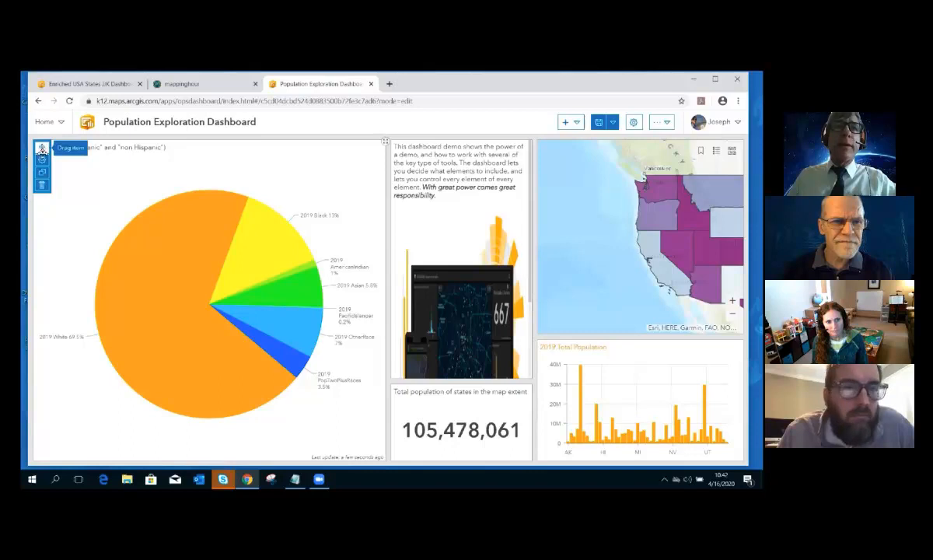
drag(42, 148, 459, 260)
drag(461, 315, 459, 356)
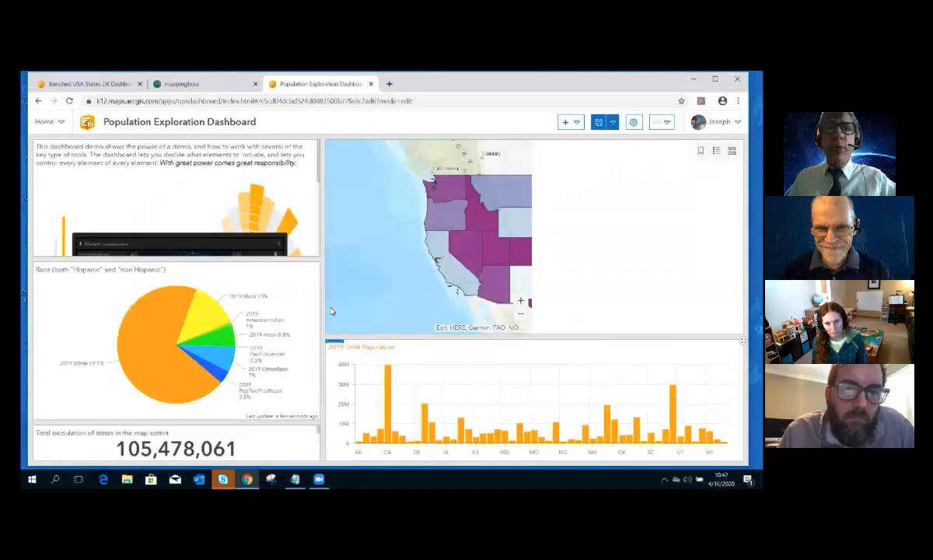
Step: Resize the stacked dashboard elements, giving the rich text and population indicator more height and the pie chart less
mouse_move(111, 262)
mouse_down()
mouse_move(105, 233)
mouse_move(118, 277)
mouse_up()
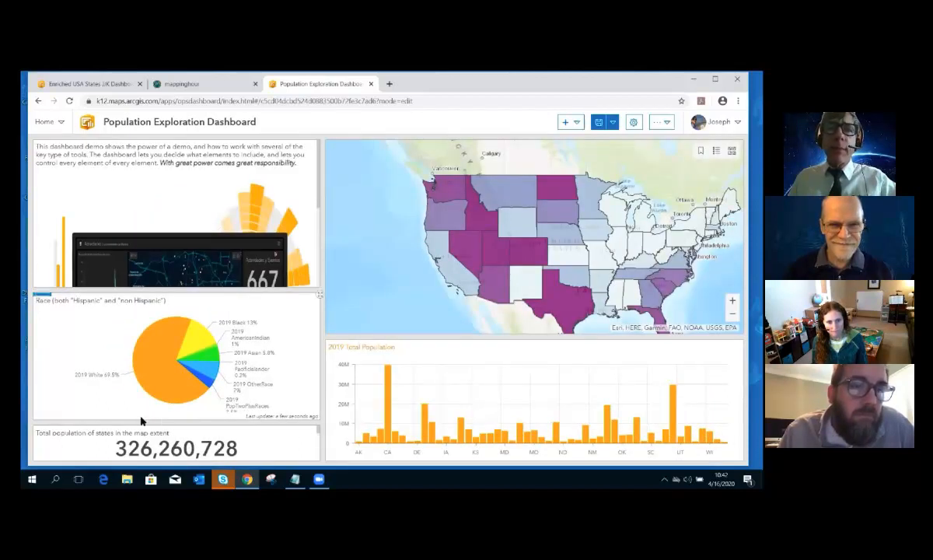
drag(134, 424, 142, 380)
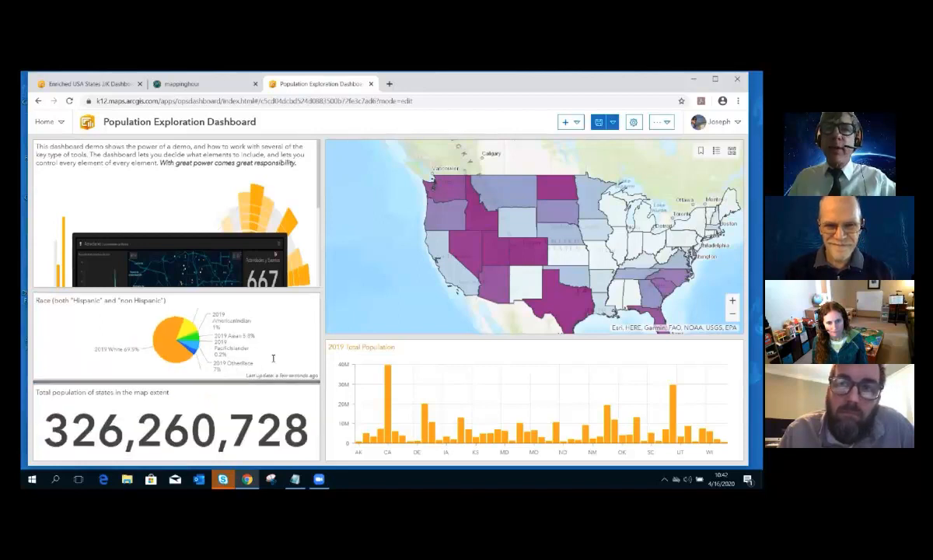
drag(454, 337, 508, 288)
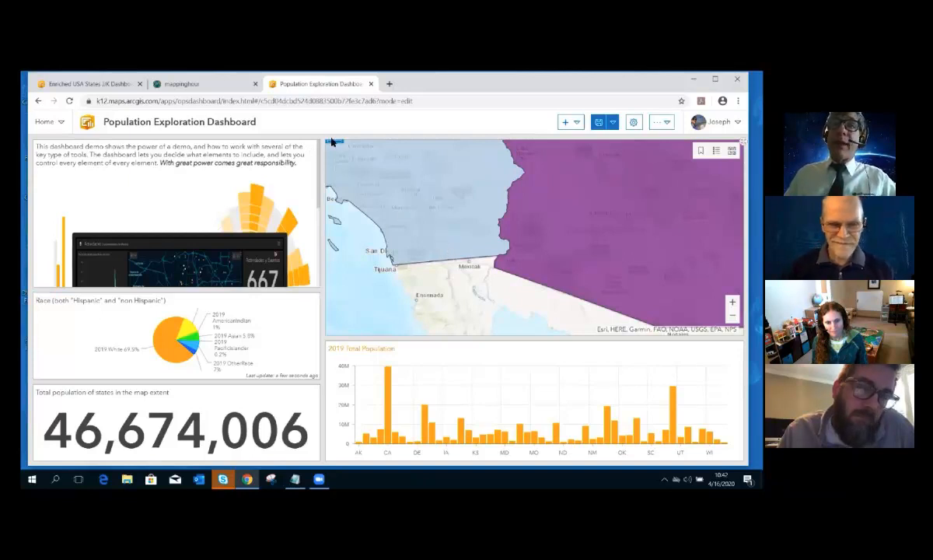
Step: Configure the map so that extent changes also filter Serial Chart (1) and Pie Chart (1)
mouse_move(334, 149)
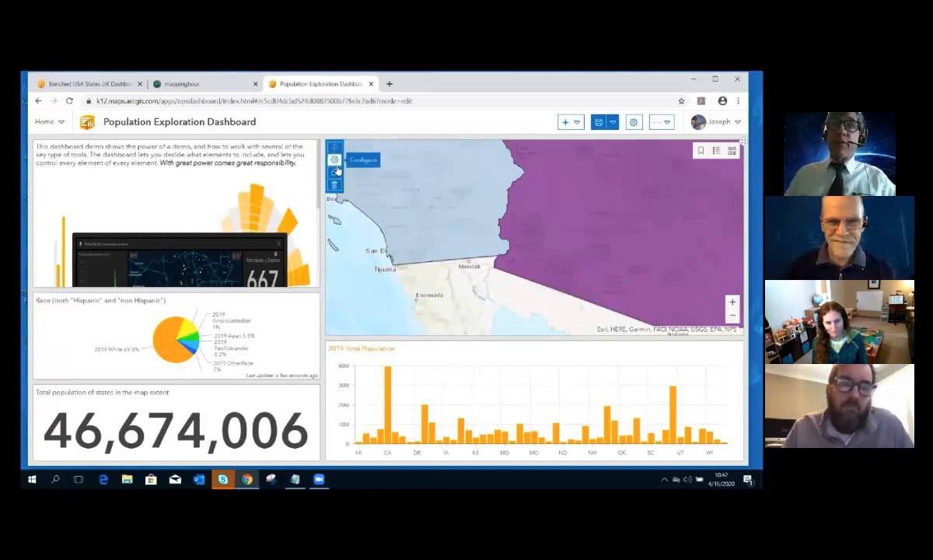
click(334, 160)
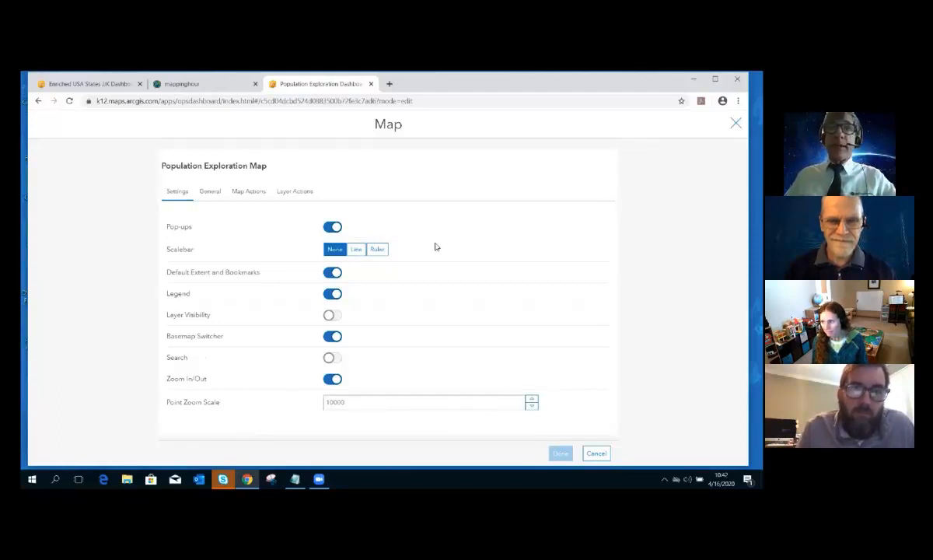
click(260, 197)
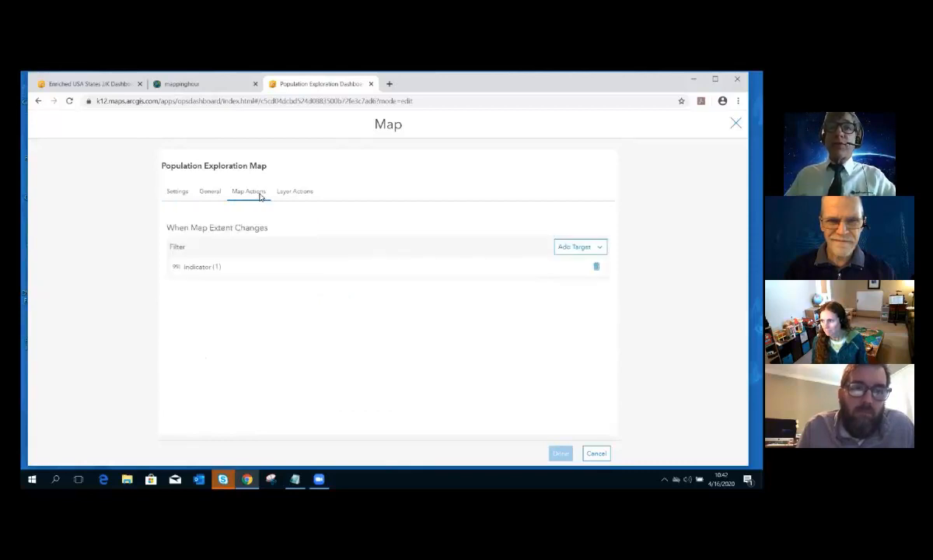
click(567, 251)
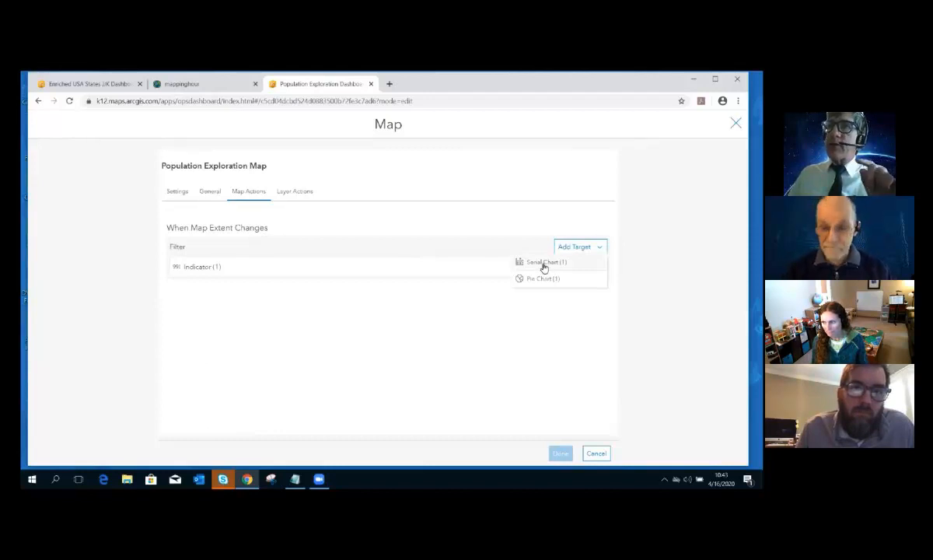
click(543, 265)
click(563, 248)
click(549, 265)
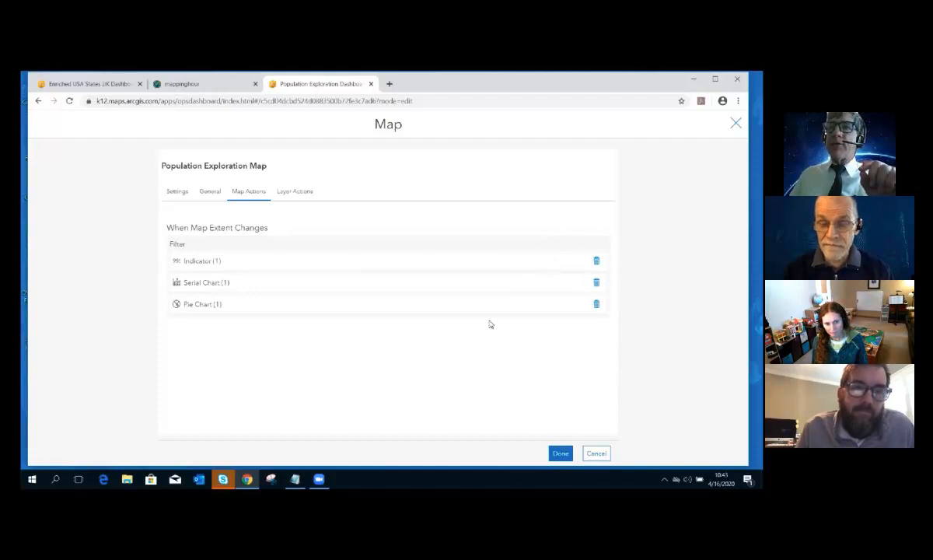
click(560, 454)
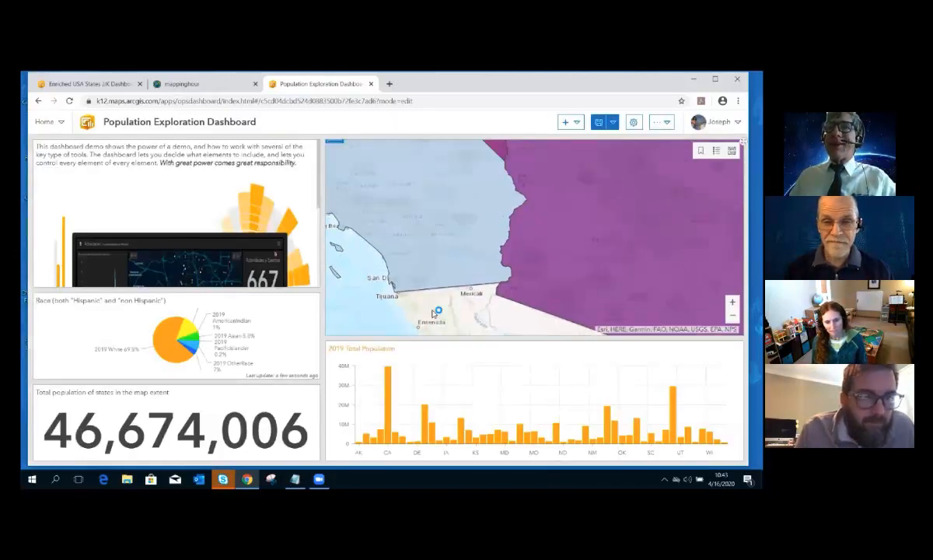
Step: Explore the map from California across Texas and the Southeast to Pennsylvania, checking how the population indicator, pie chart and serial chart respond
drag(433, 291, 559, 201)
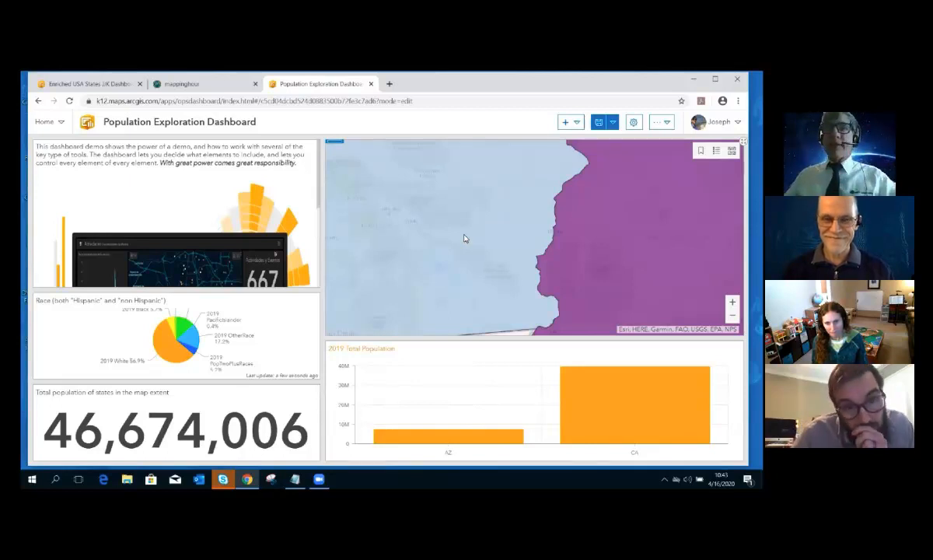
scroll(459, 235, down, 4)
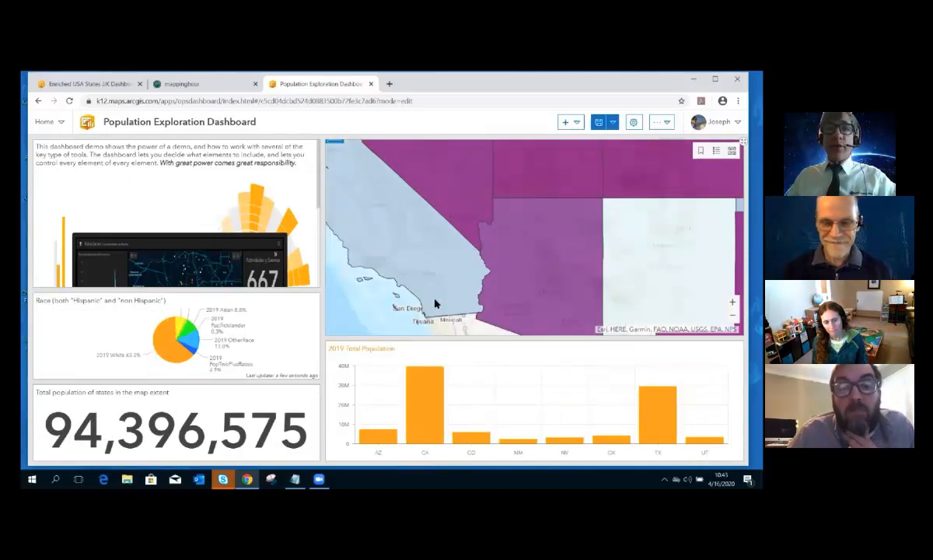
drag(676, 304, 515, 247)
drag(645, 291, 439, 211)
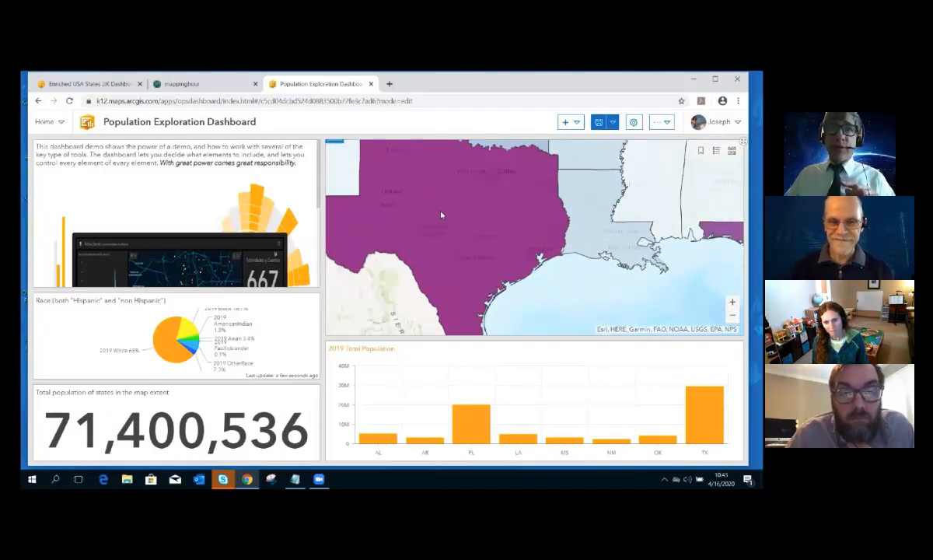
drag(483, 230, 420, 238)
drag(477, 229, 436, 235)
drag(516, 218, 463, 246)
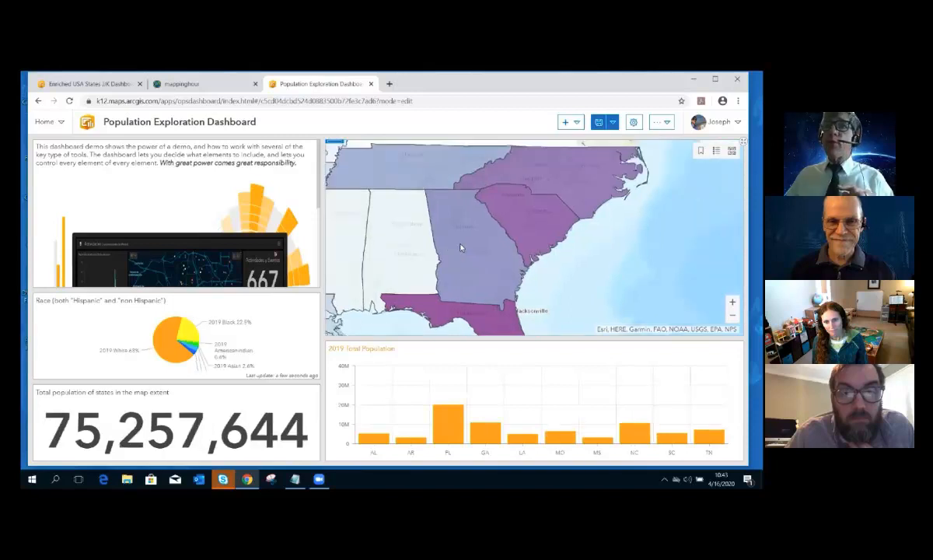
drag(497, 211, 467, 257)
drag(464, 206, 432, 249)
drag(432, 188, 457, 247)
drag(498, 174, 472, 217)
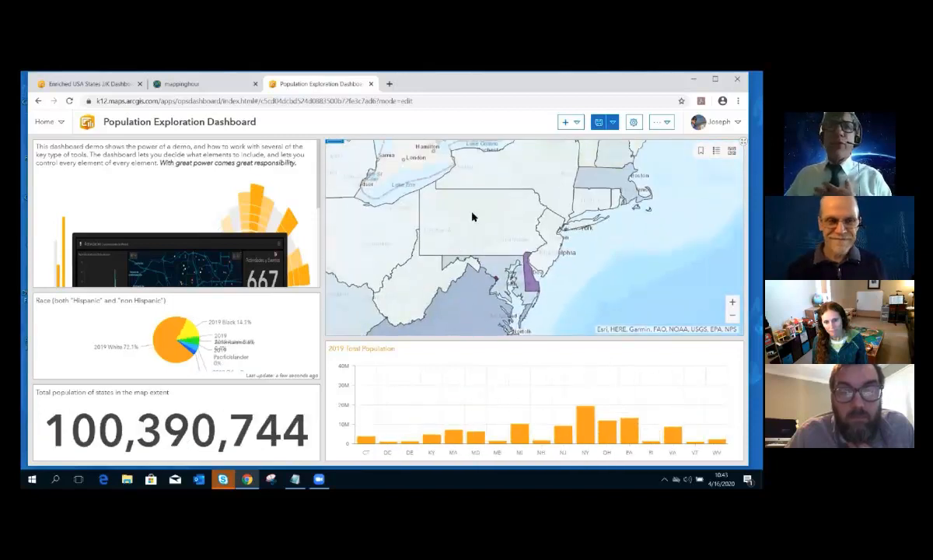
Step: Narrow the column of stacked text, pie chart and indicator to widen the map and serial chart, and save the dashboard
click(599, 126)
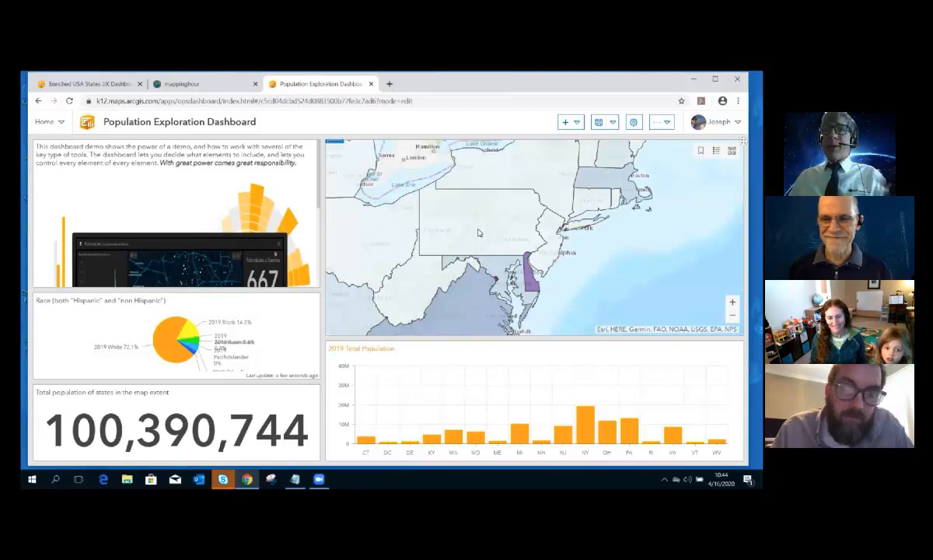
scroll(479, 232, down, 2)
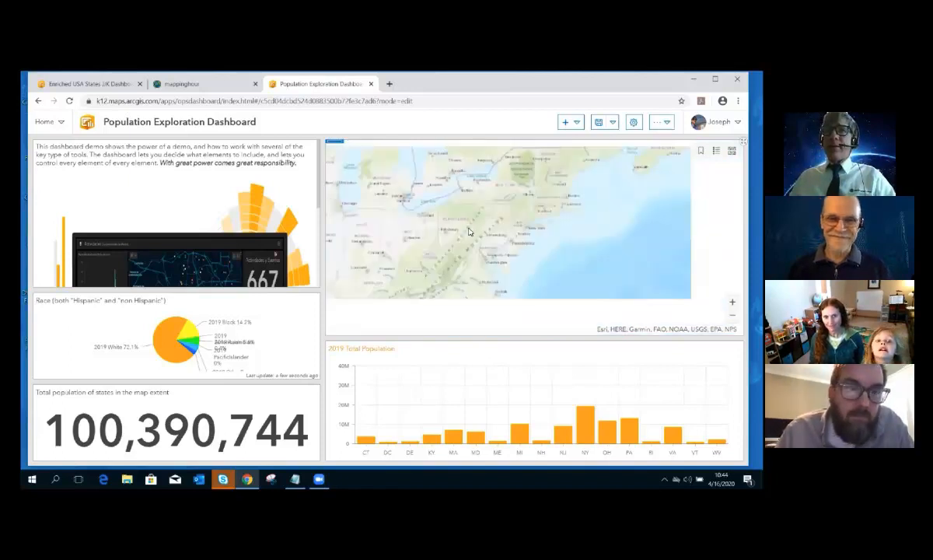
drag(479, 232, 578, 227)
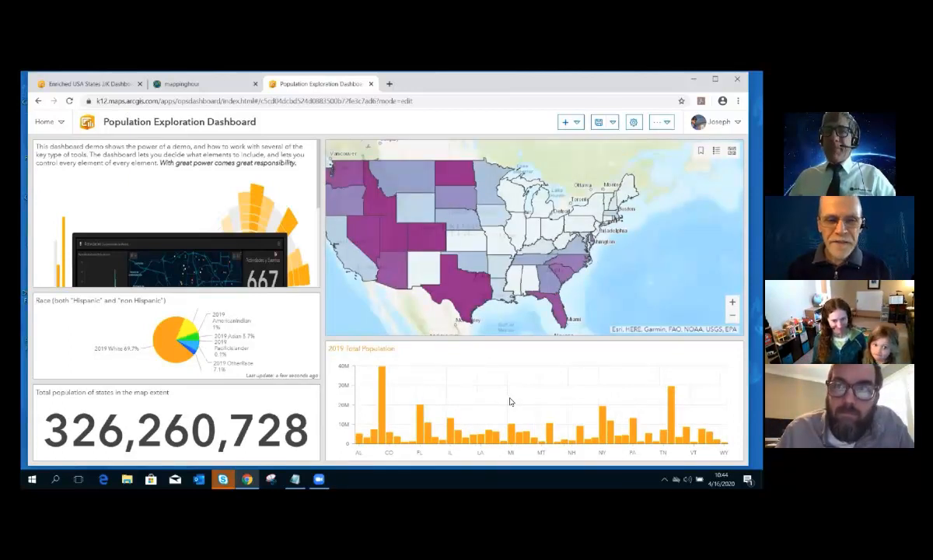
drag(441, 281, 486, 277)
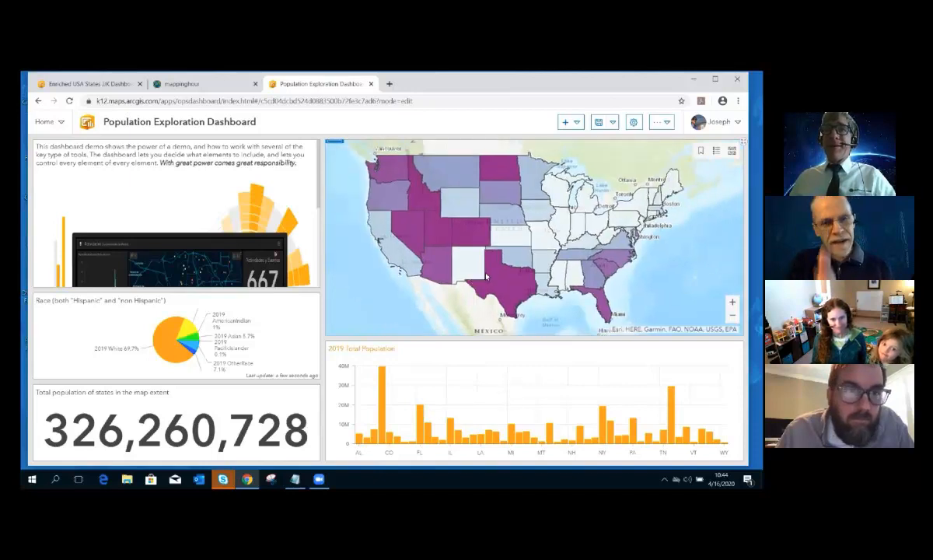
drag(320, 296, 215, 299)
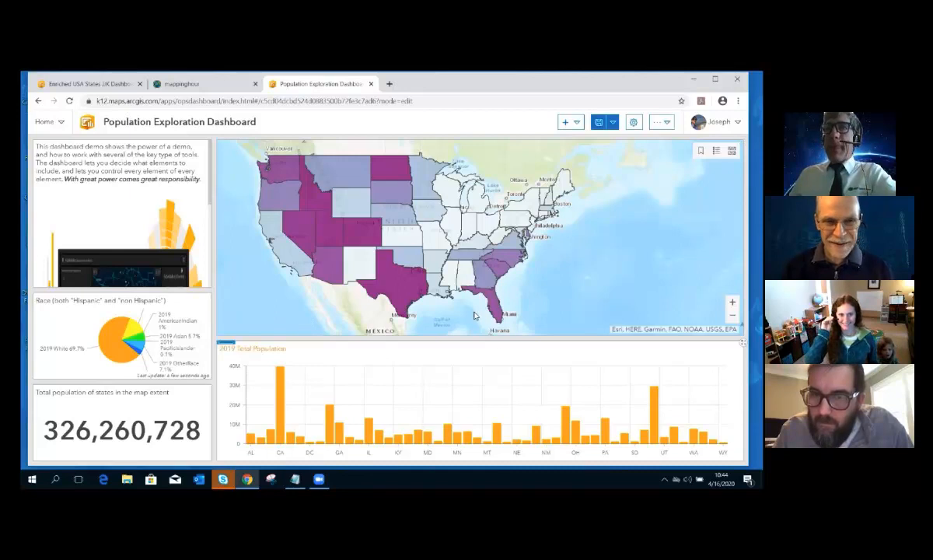
click(597, 125)
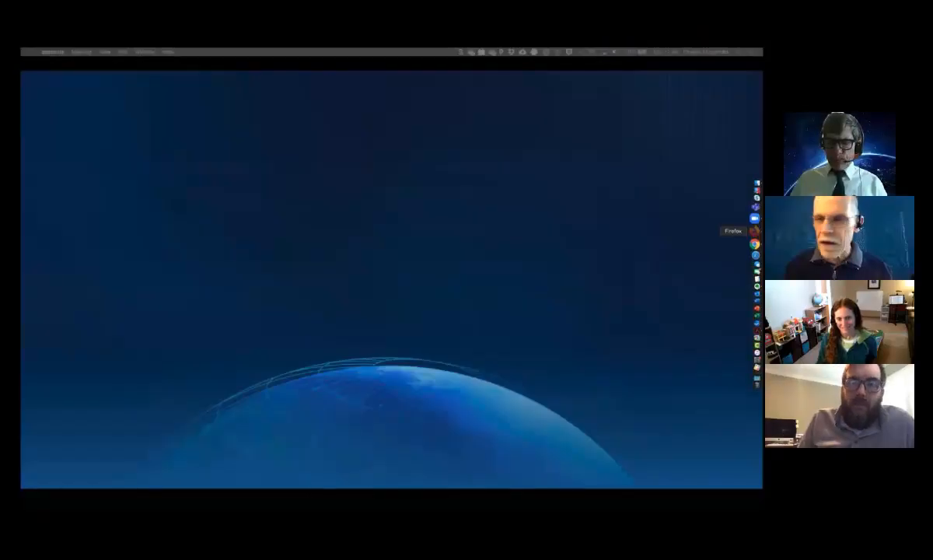
Step: Switch to the Firefox window with the Population Exploration Dashboard, reload it, and open the account's content list
right_click(754, 231)
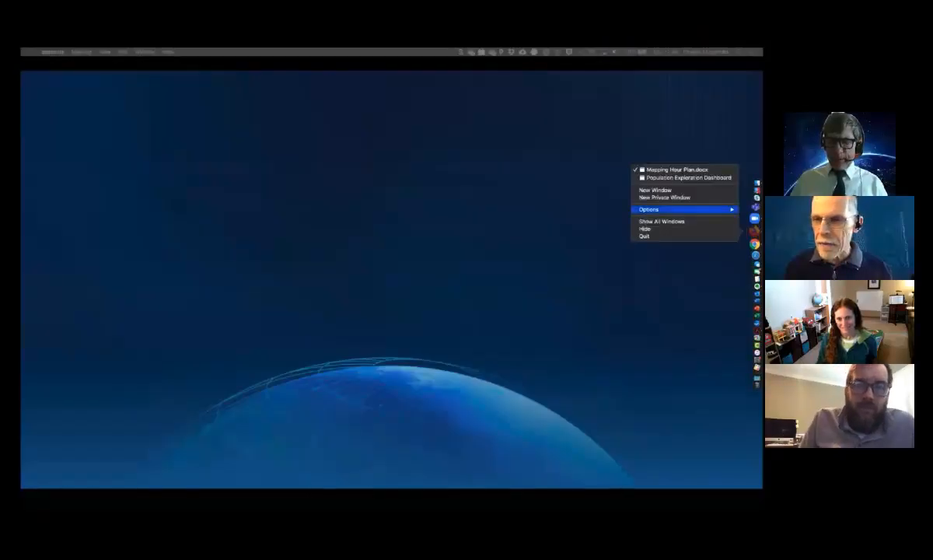
click(661, 178)
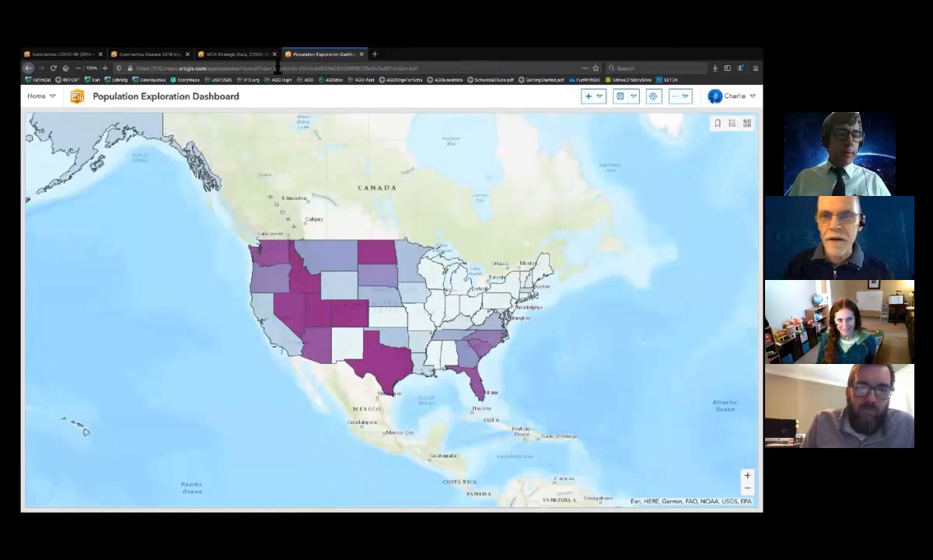
click(54, 69)
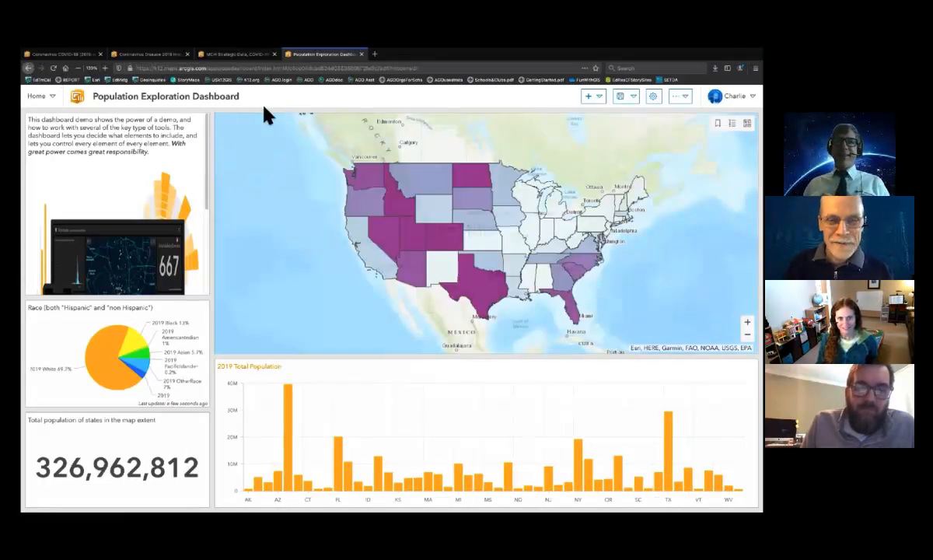
click(53, 96)
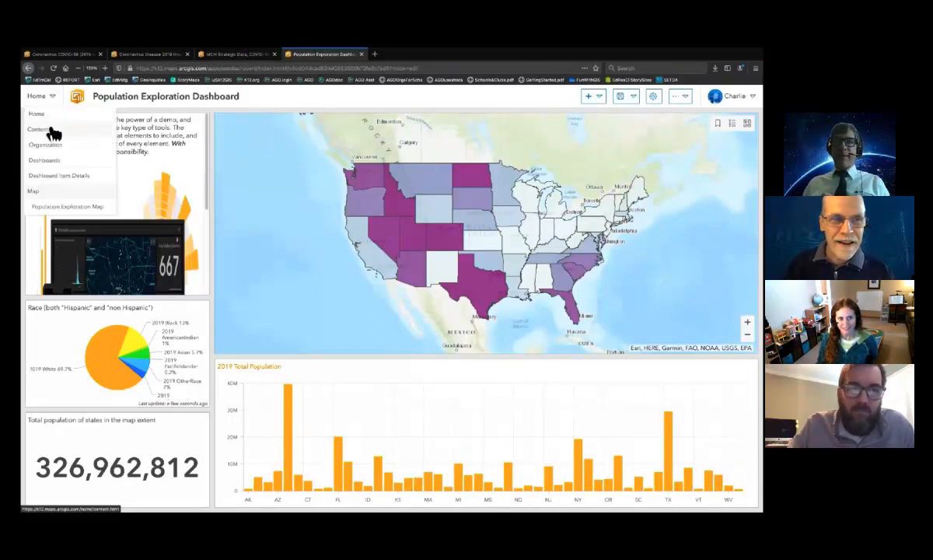
click(49, 131)
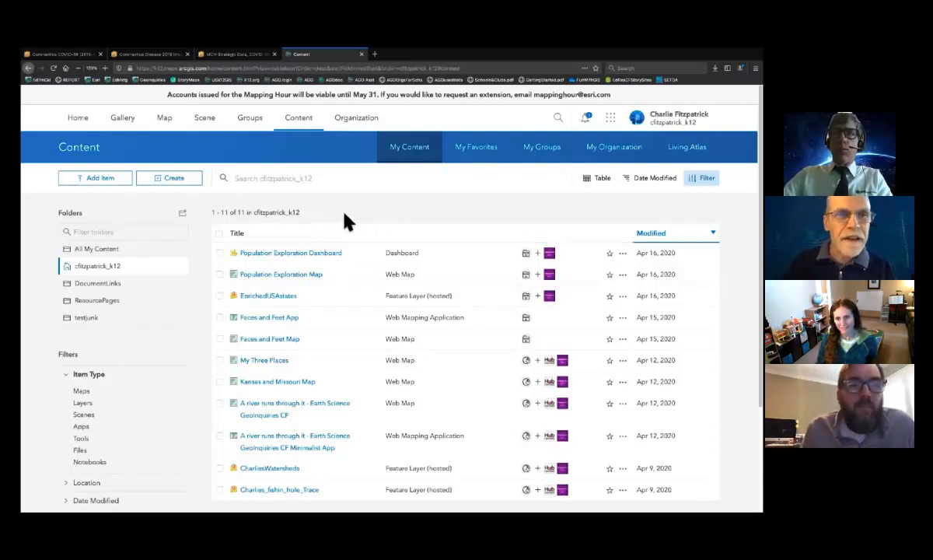
Step: Switch to the Johns Hopkins COVID-19 dashboard and recentre its world map on the Americas
click(62, 55)
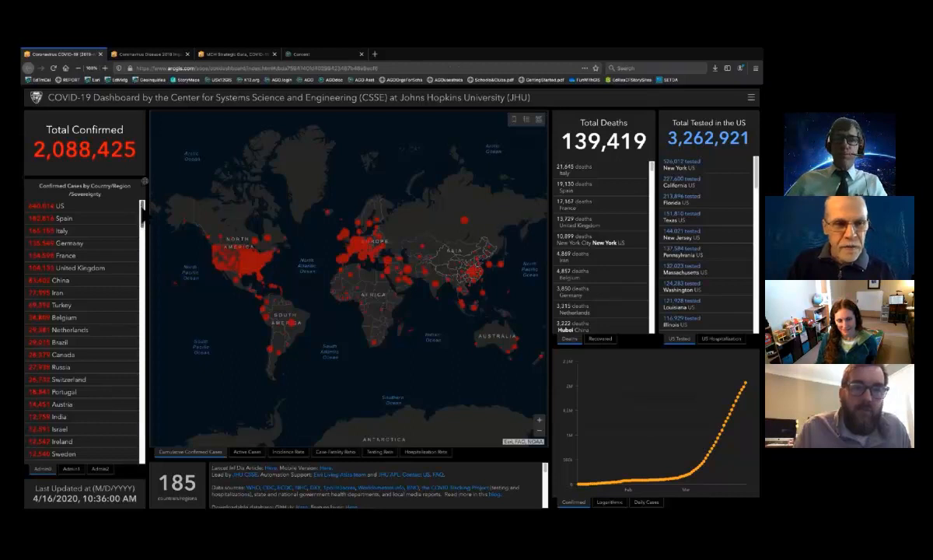
mouse_move(141, 214)
mouse_down()
mouse_move(139, 257)
mouse_move(142, 208)
mouse_up()
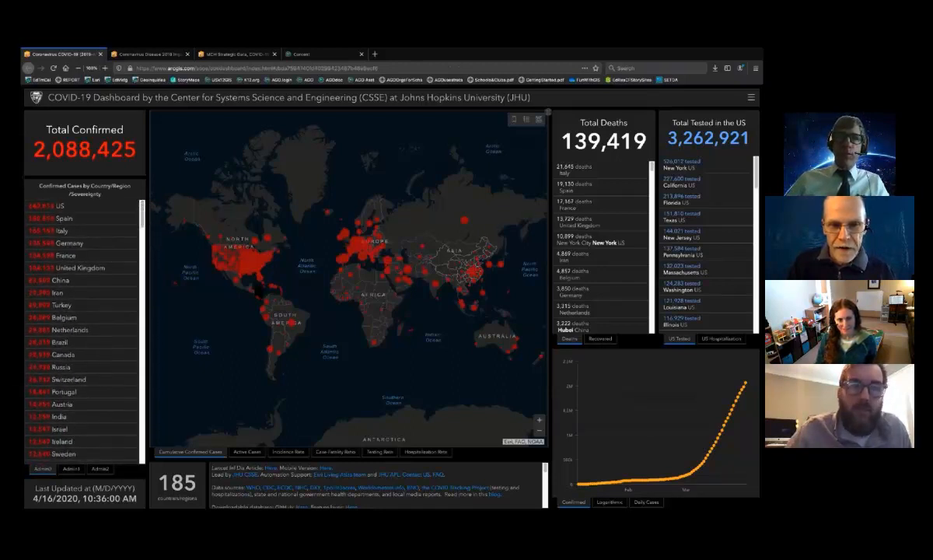
drag(317, 276, 334, 281)
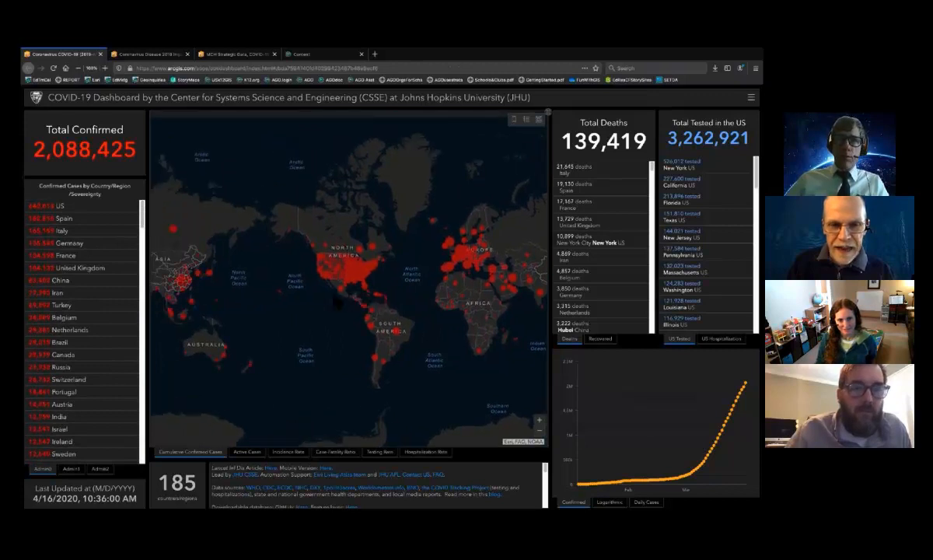
mouse_move(293, 282)
mouse_down()
mouse_move(296, 295)
mouse_move(285, 266)
mouse_up()
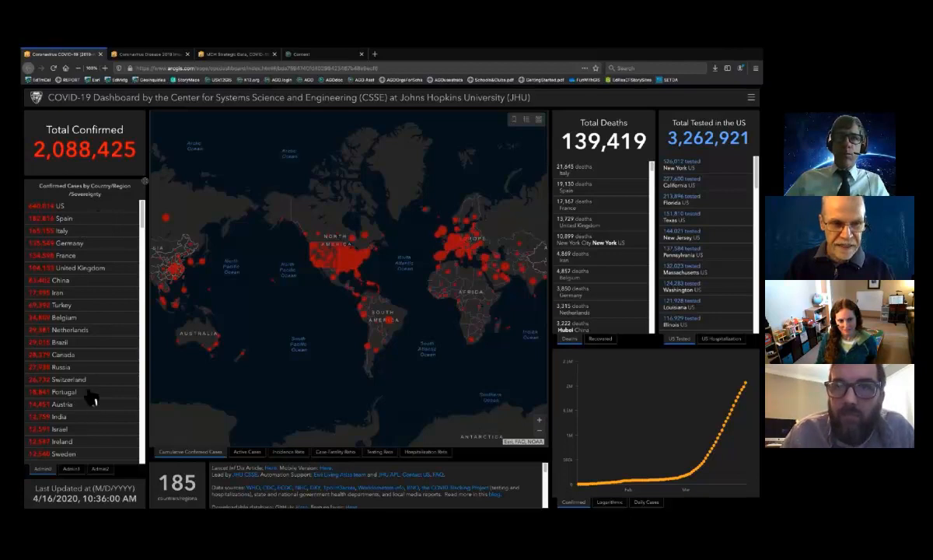
Step: Filter the COVID-19 dashboard to the US and view its case trend as the logarithmic chart and as daily cases
click(77, 207)
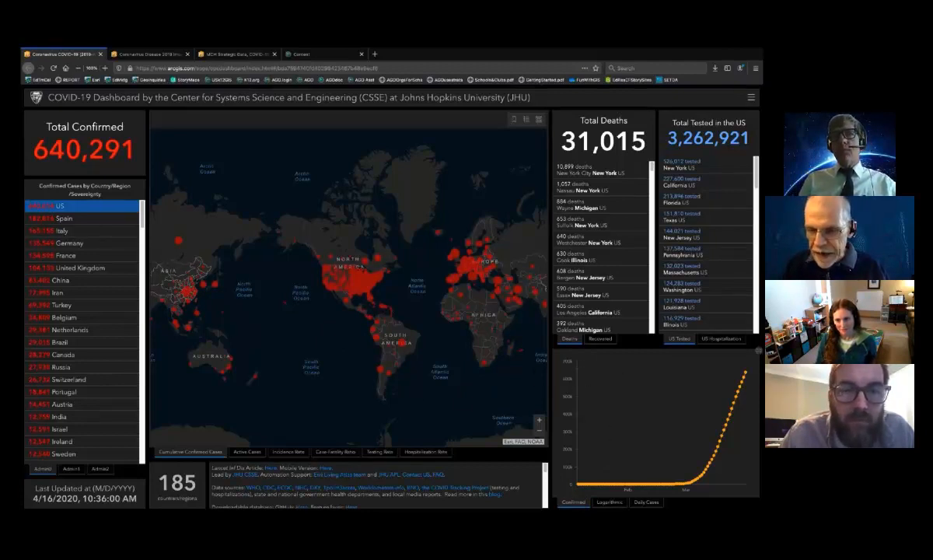
click(602, 497)
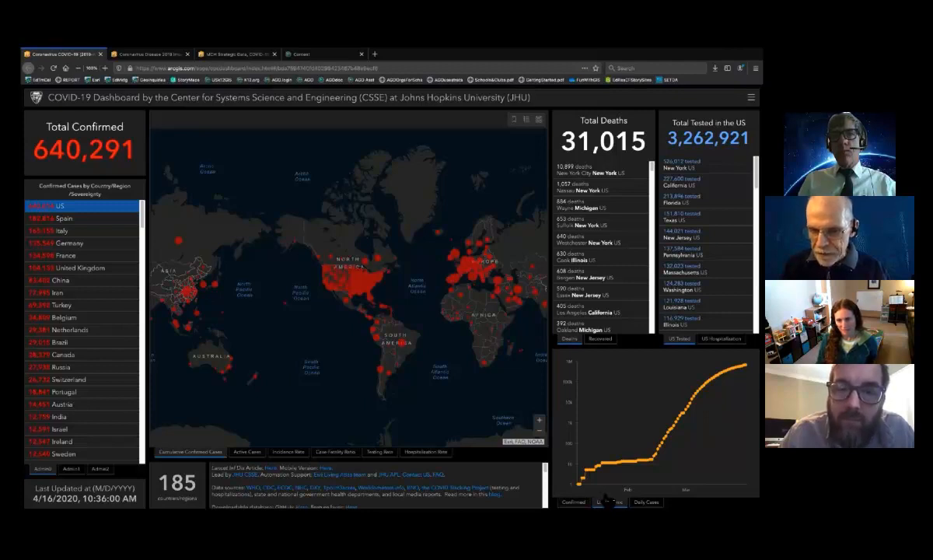
click(646, 503)
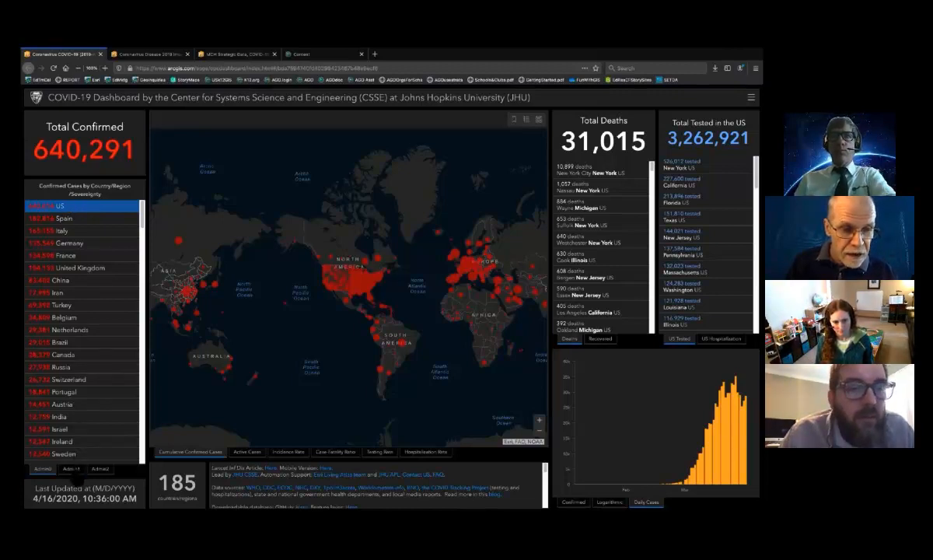
Step: List confirmed cases by province/state, filter the dashboard to New York, and zoom the map in on that state
click(71, 469)
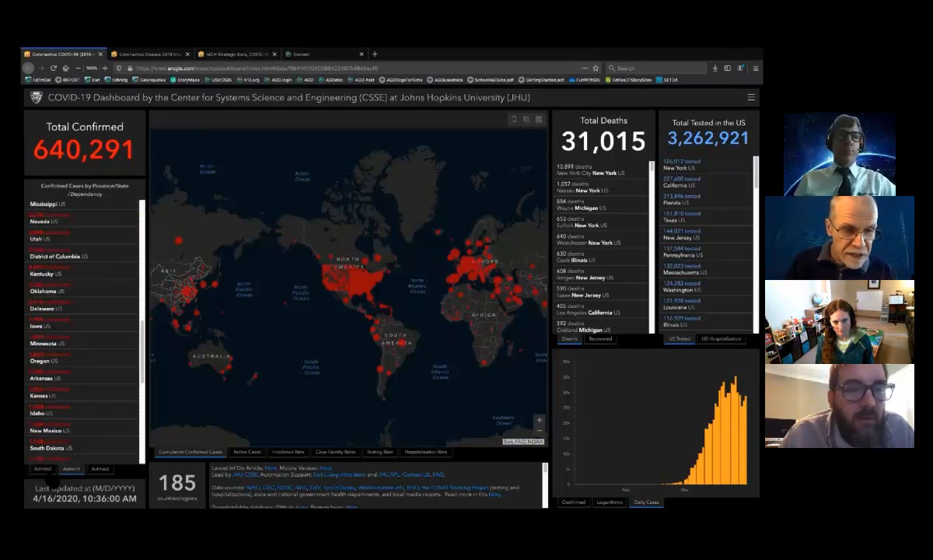
click(50, 471)
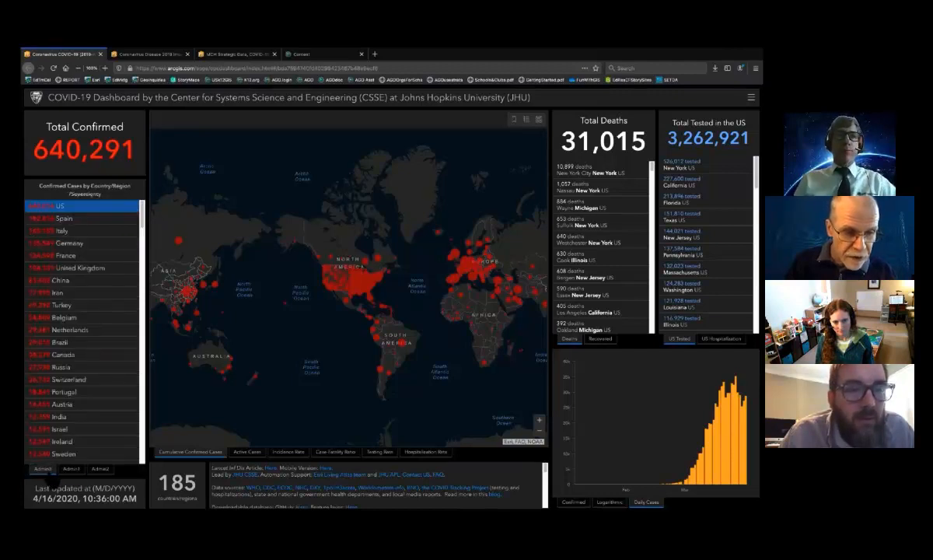
click(71, 468)
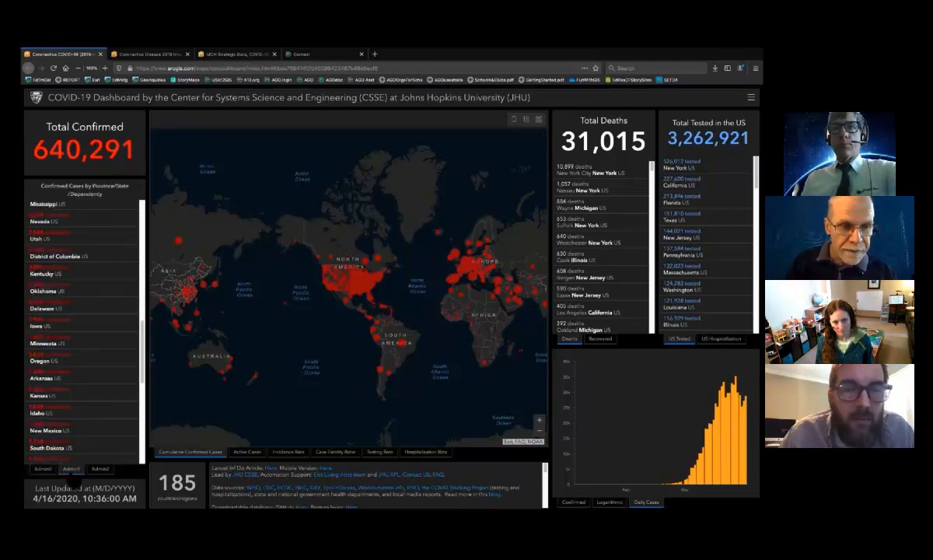
drag(142, 383, 142, 263)
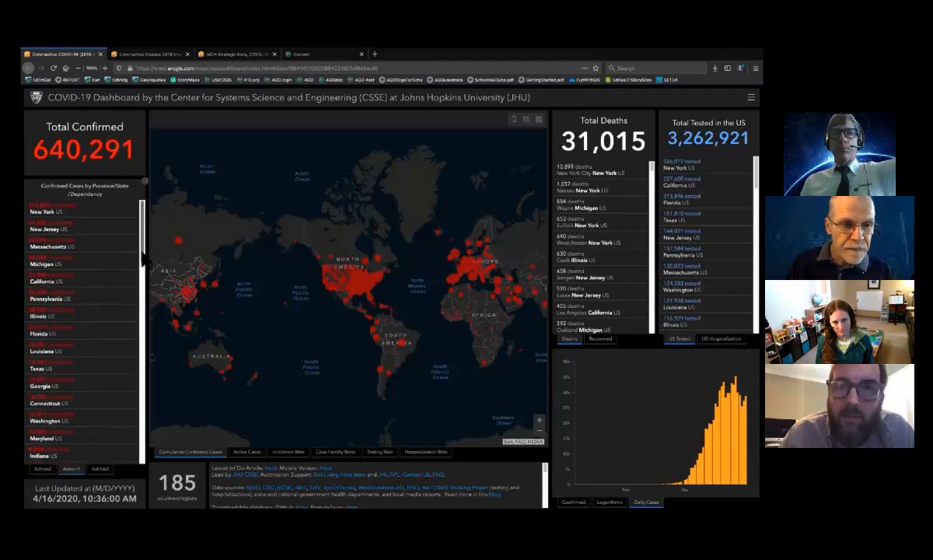
click(74, 218)
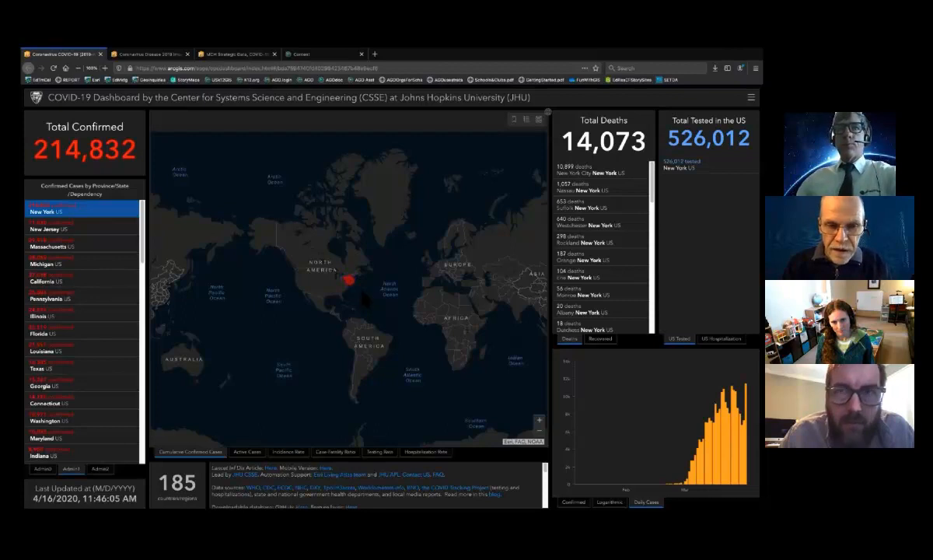
drag(362, 294, 336, 263)
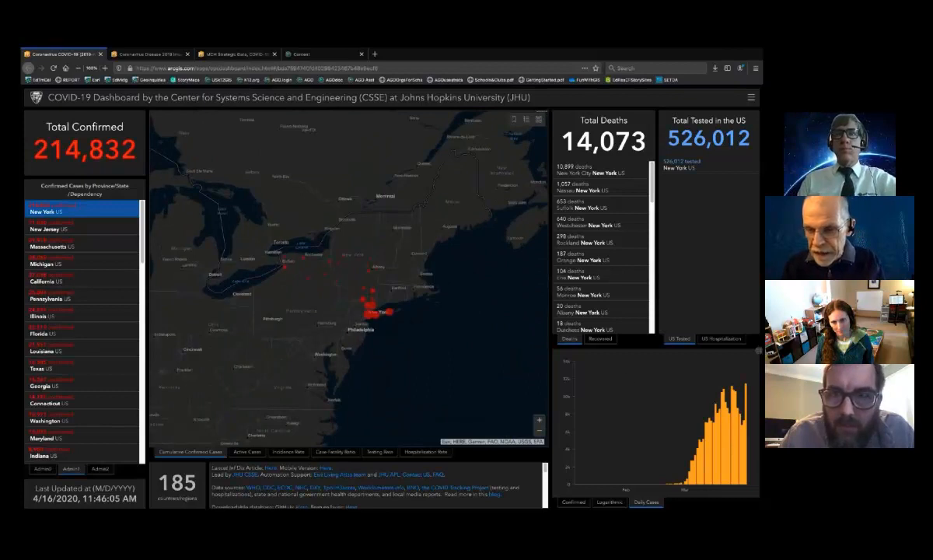
Step: Compare New York's confirmed-case curve with its logarithmic curve
click(611, 501)
click(575, 500)
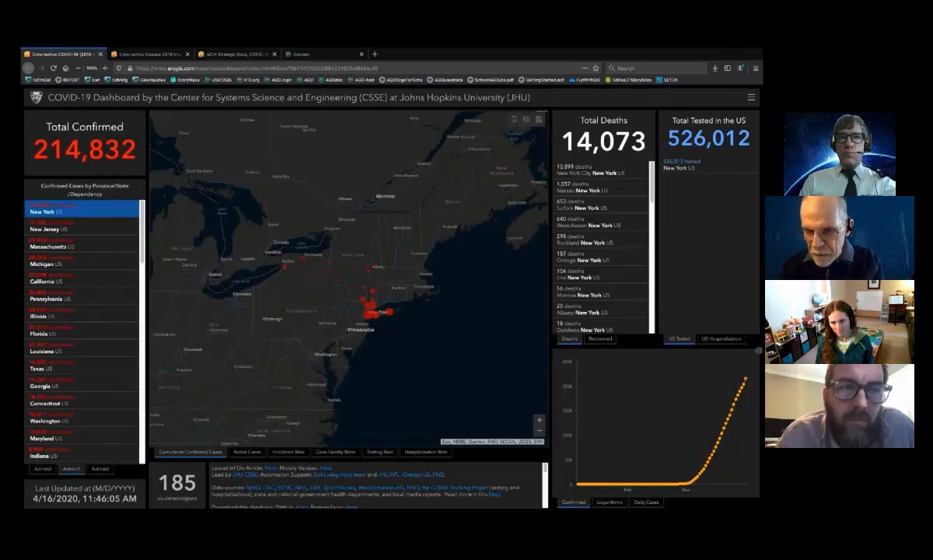
click(610, 499)
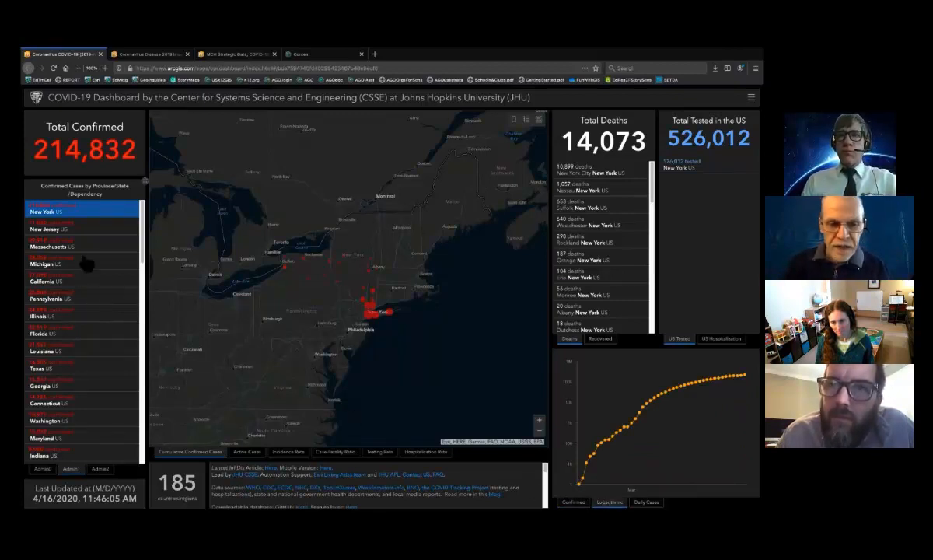
Step: Clear the New York filter and extend the map view to all of North America
click(95, 217)
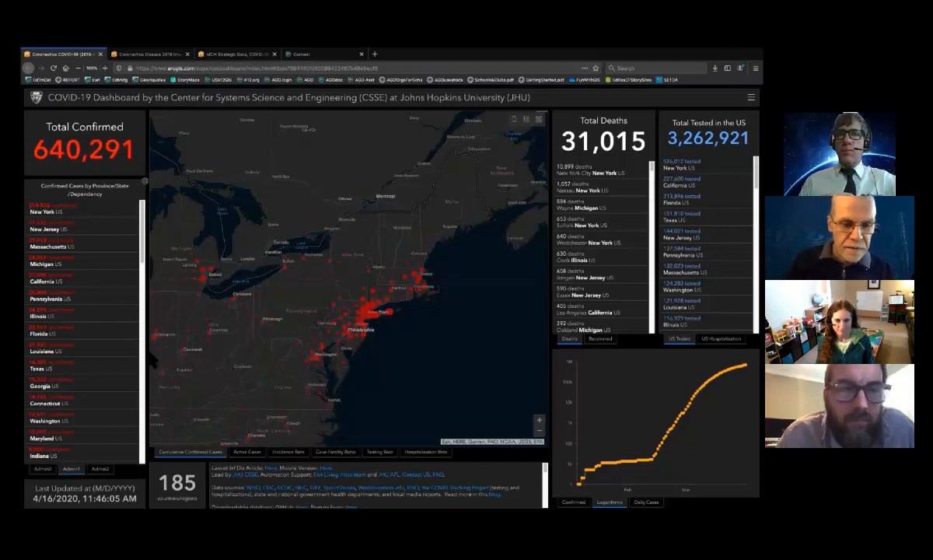
click(540, 432)
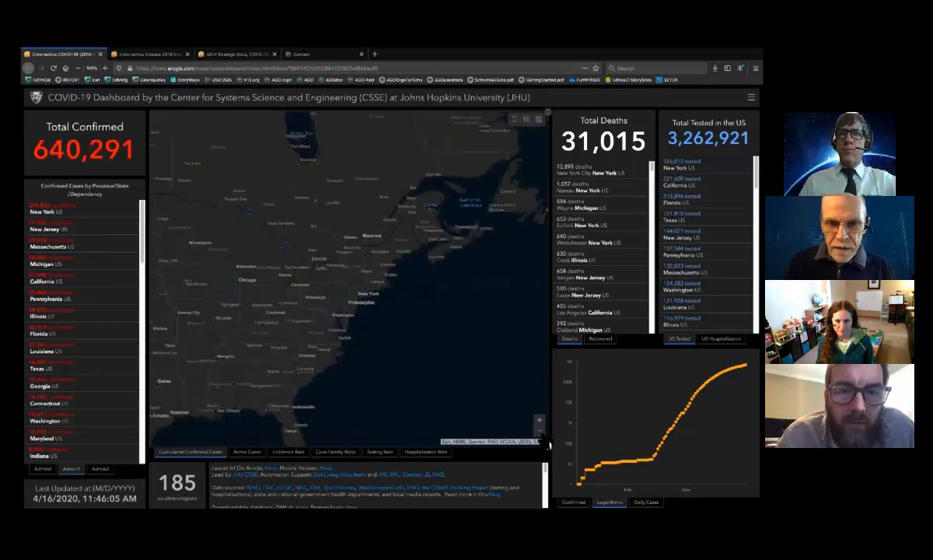
drag(368, 392, 470, 381)
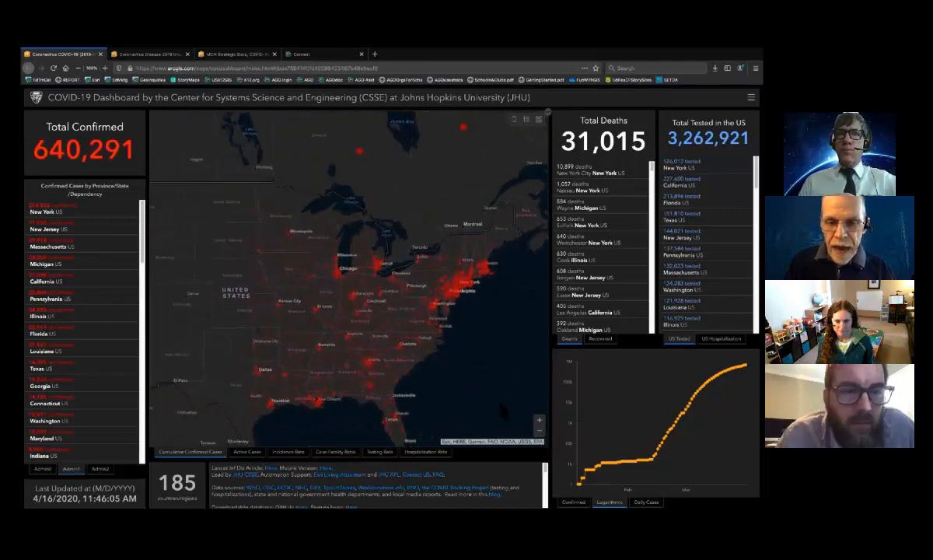
click(539, 430)
drag(401, 332, 454, 344)
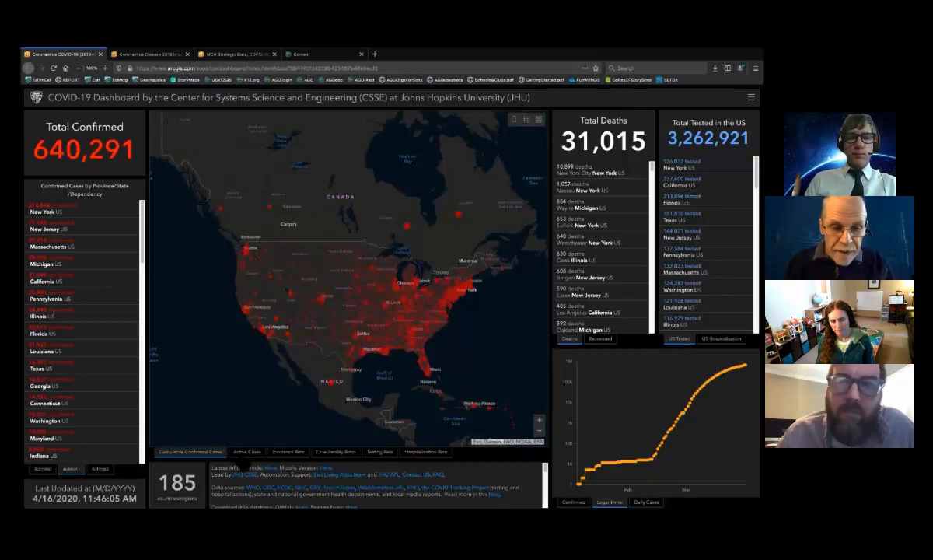
Step: Compare the active cases layer with the cumulative confirmed cases layer on the COVID-19 dashboard map
click(247, 451)
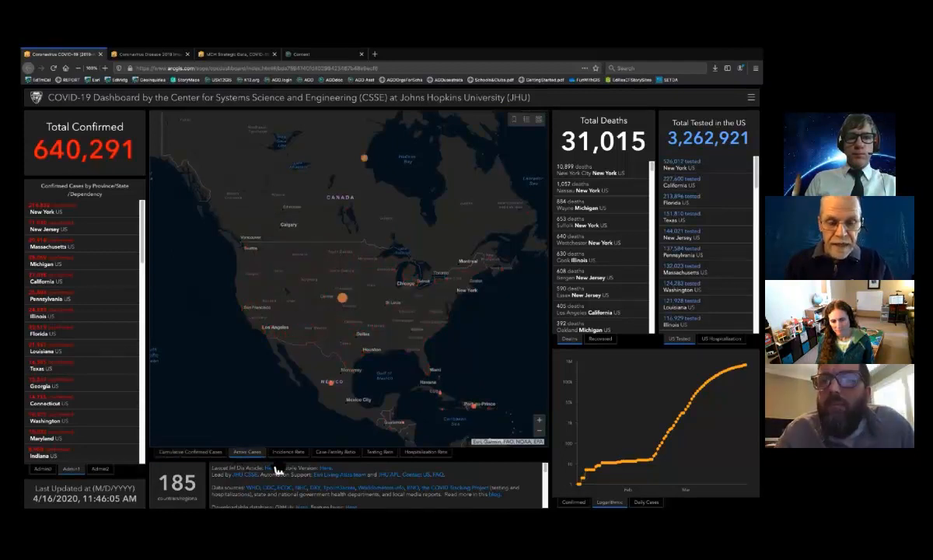
click(196, 452)
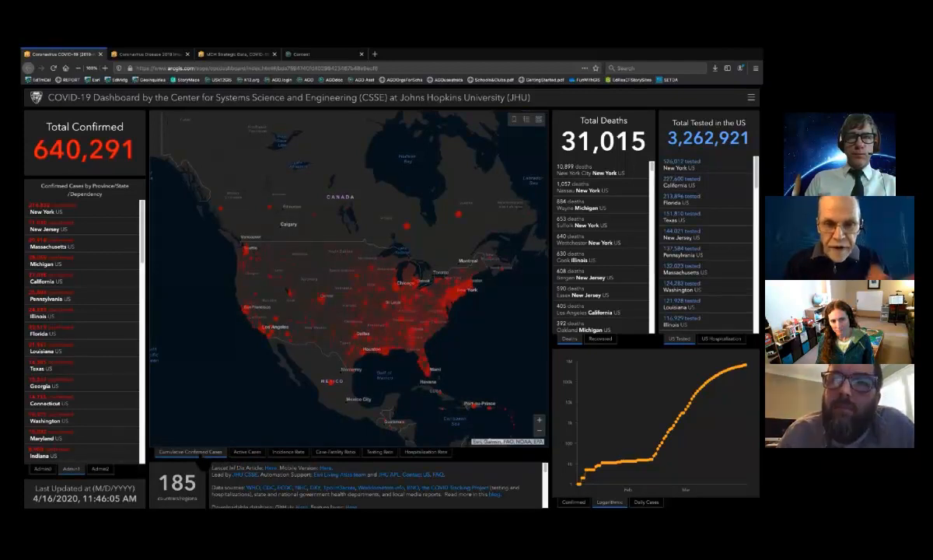
click(245, 458)
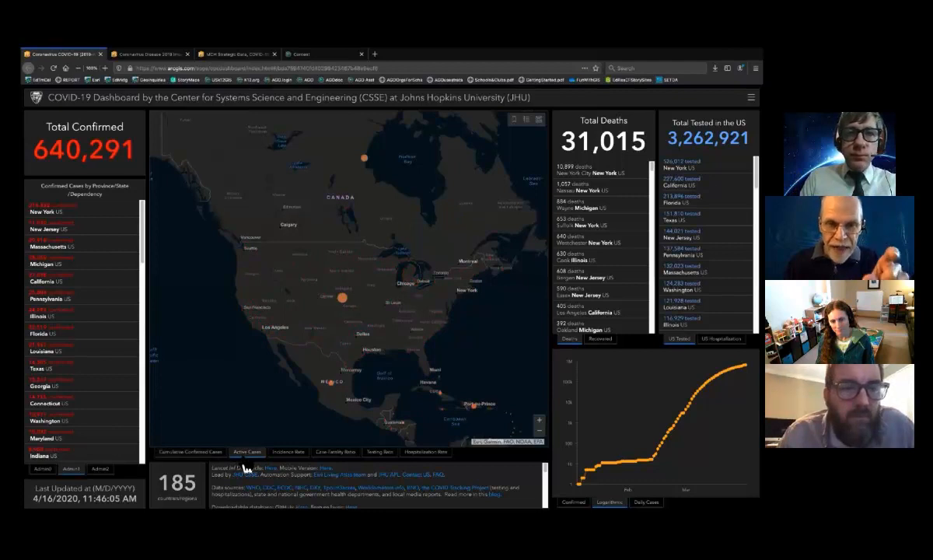
Step: View the map's incidence rate, case fatality rate, testing rate and hospitalization rate layers one after another
click(287, 459)
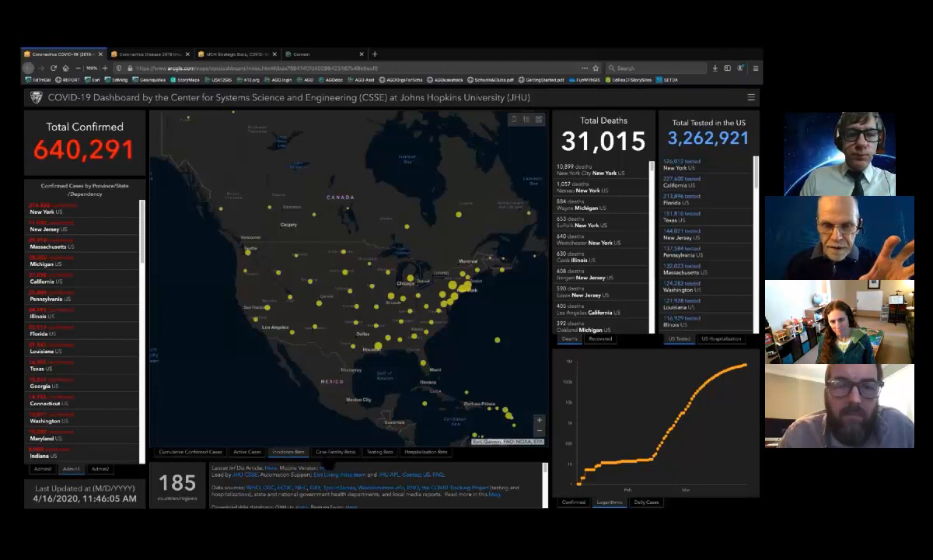
click(332, 453)
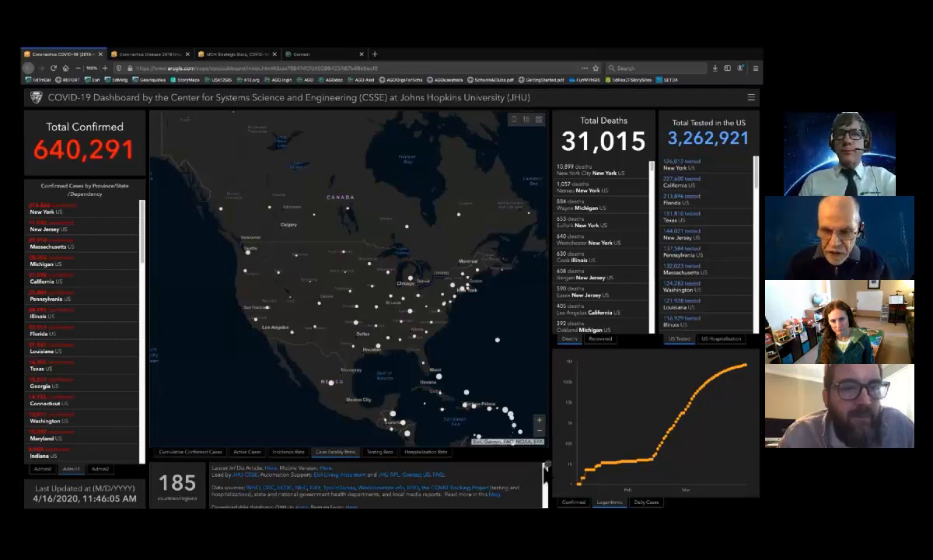
mouse_move(547, 469)
mouse_down()
mouse_move(545, 496)
mouse_move(546, 472)
mouse_up()
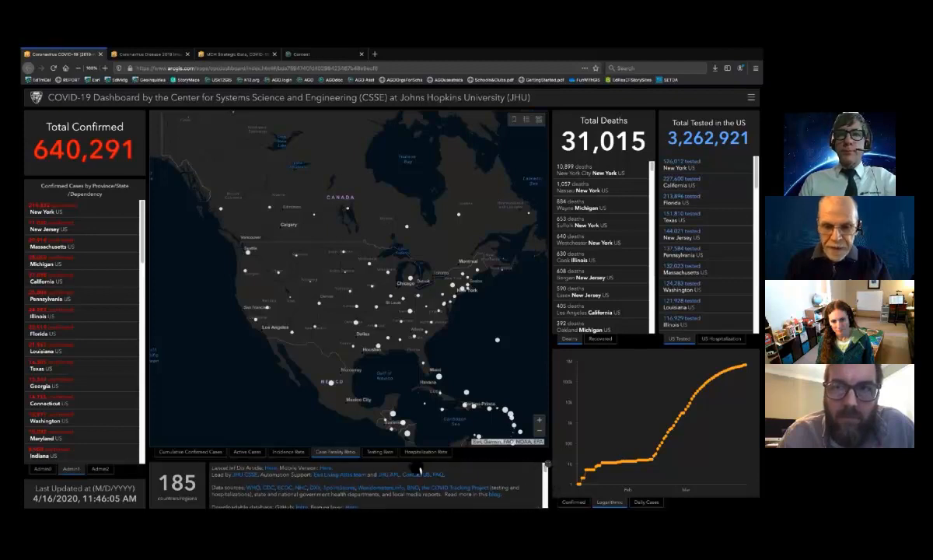
click(384, 452)
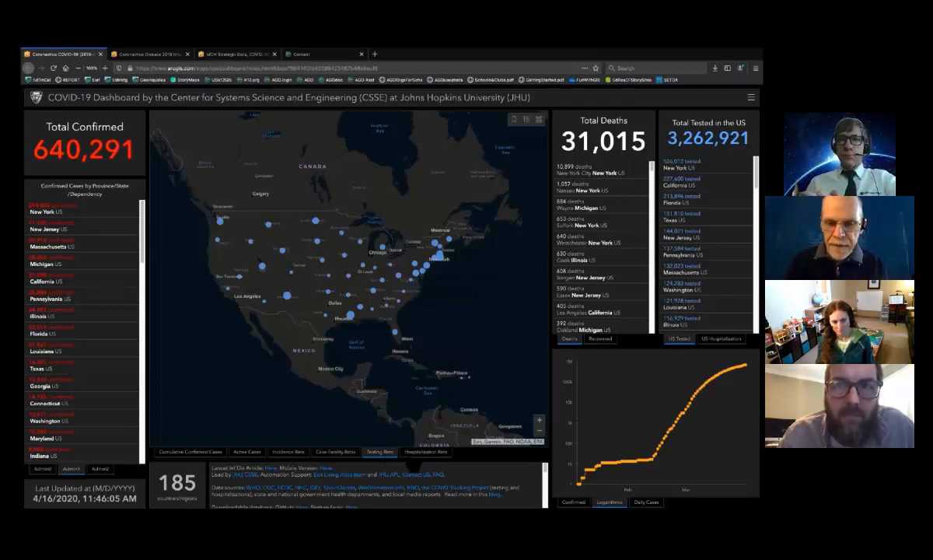
click(415, 460)
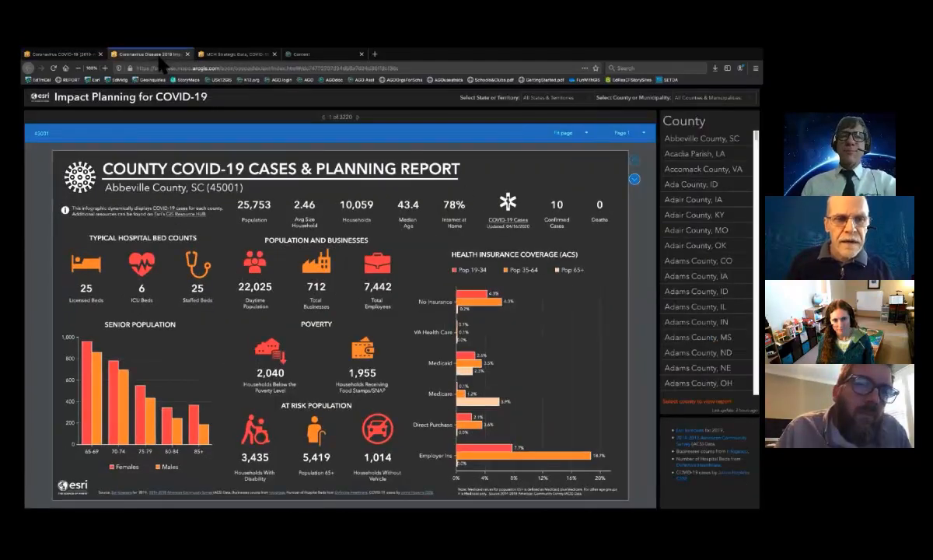
Step: Switch to the Impact Planning for COVID-19 dashboard and look through its state and county filter choices without choosing one
click(159, 55)
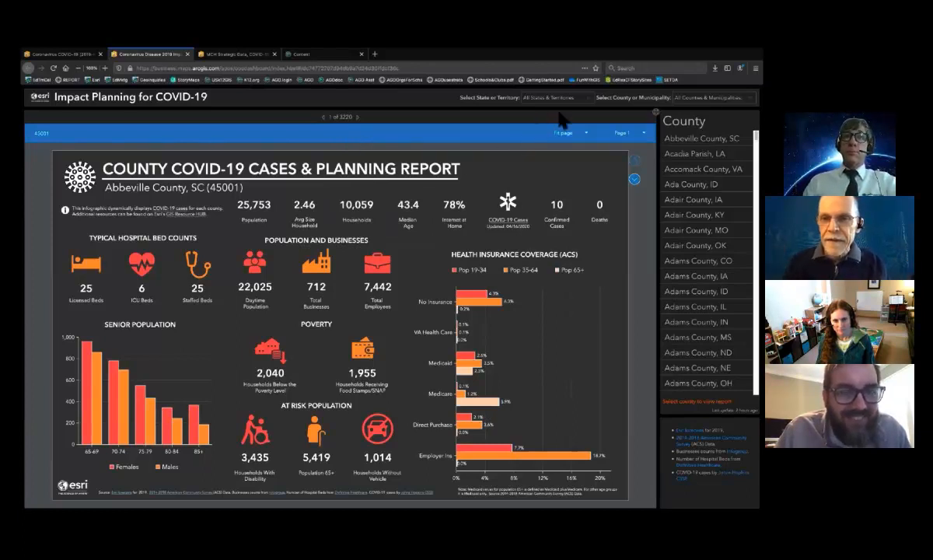
click(587, 99)
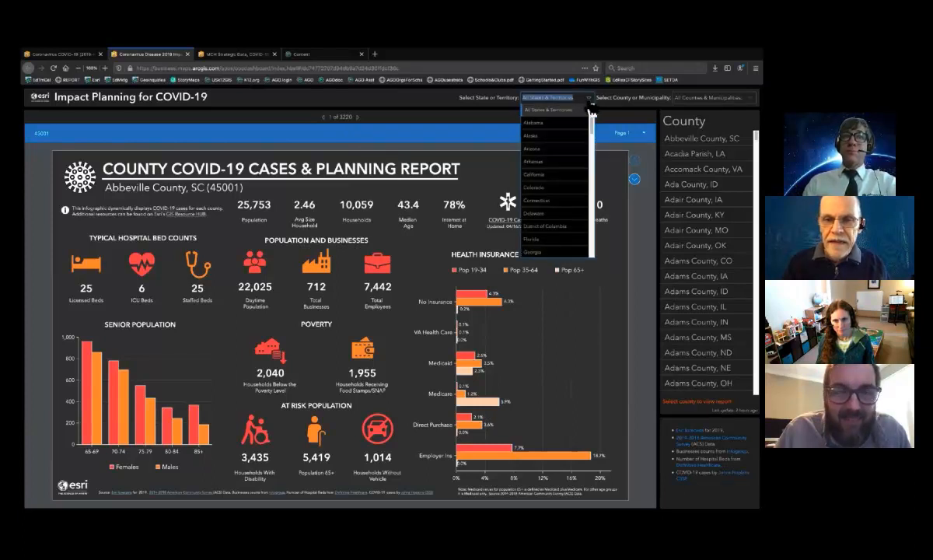
mouse_move(592, 121)
mouse_down()
mouse_move(591, 163)
mouse_move(590, 112)
mouse_up()
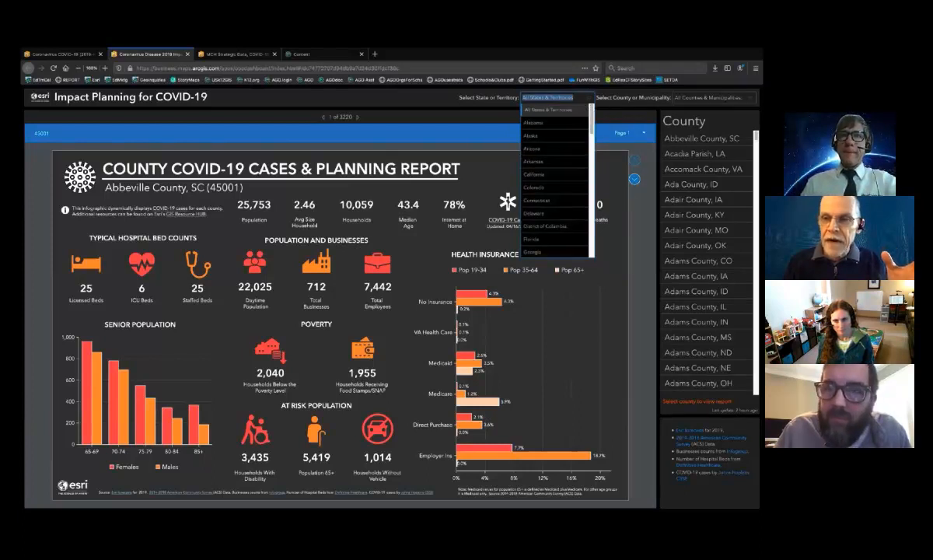
click(749, 98)
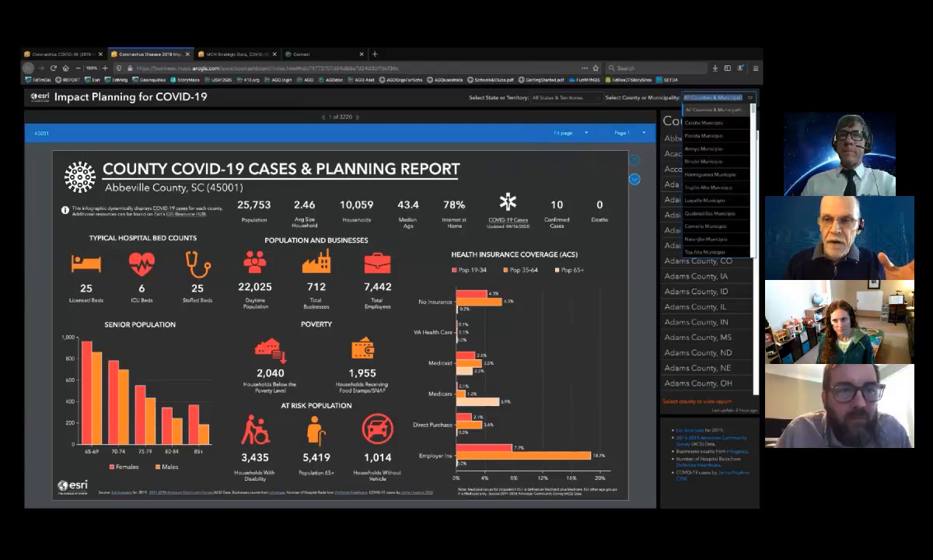
click(750, 98)
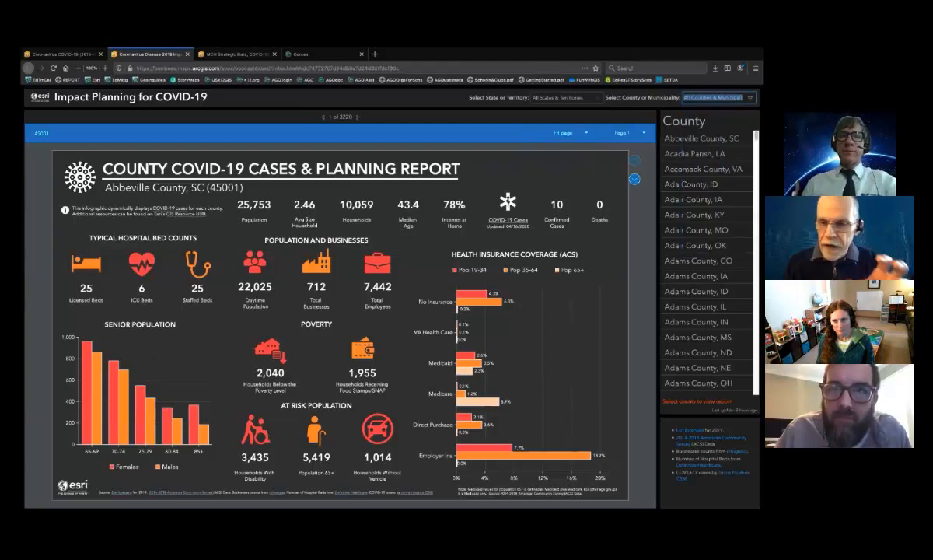
Step: View how Abbeville County's average household size compares with South Carolina and the United States, and close the comparison
mouse_move(611, 219)
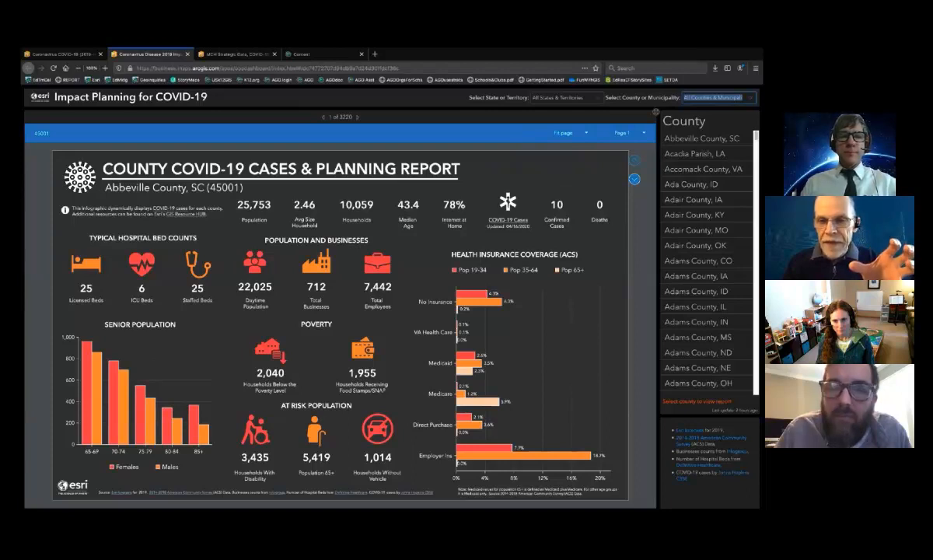
mouse_move(373, 221)
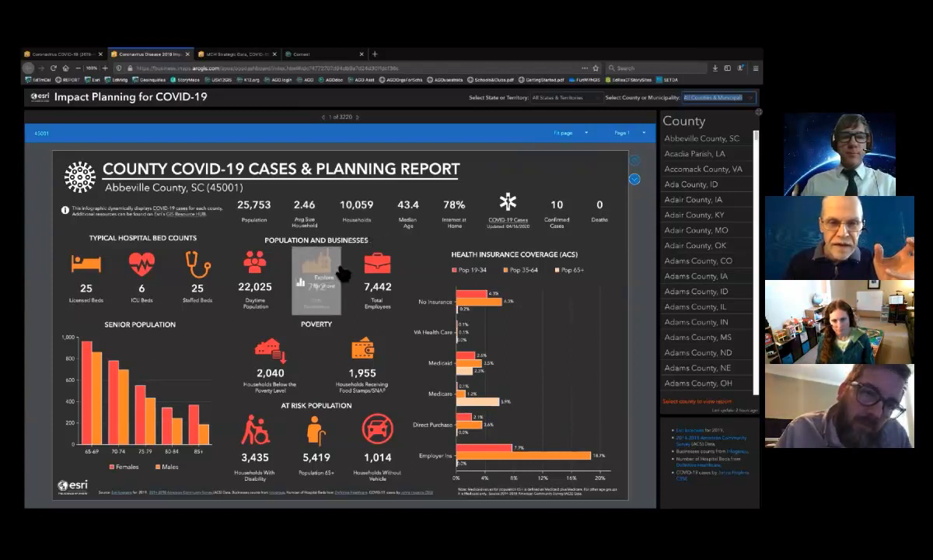
click(309, 213)
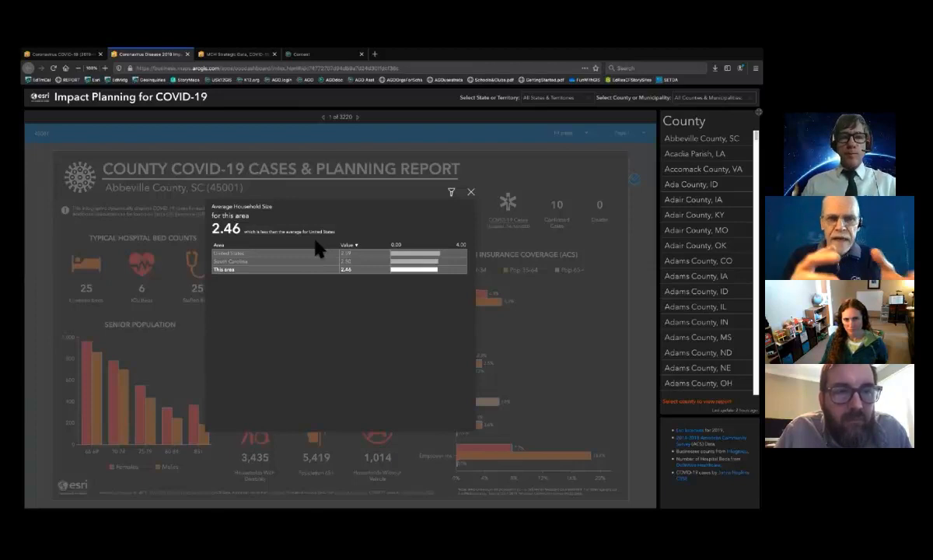
click(470, 192)
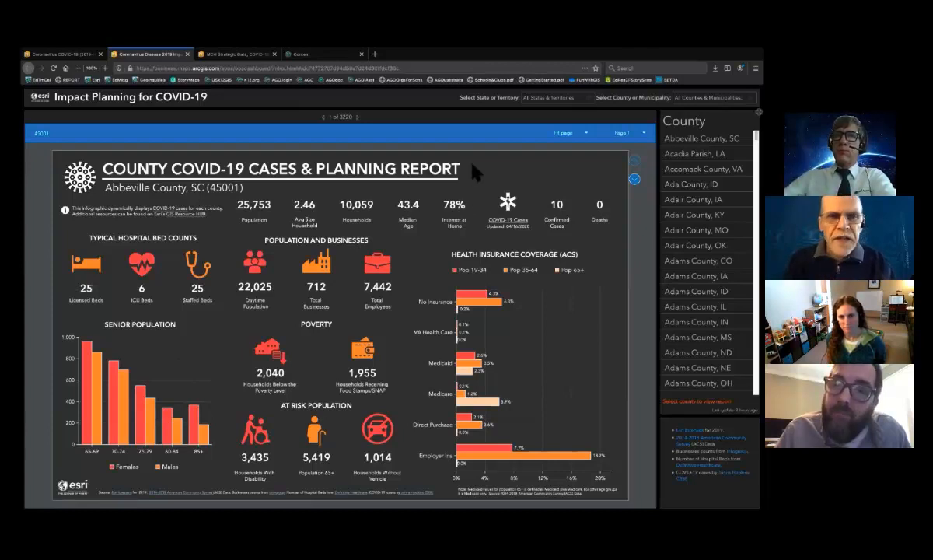
Step: View the Population Exploration Dashboard from the ArcGIS Online content list, and switch to the Hour 14 Review slide
click(322, 60)
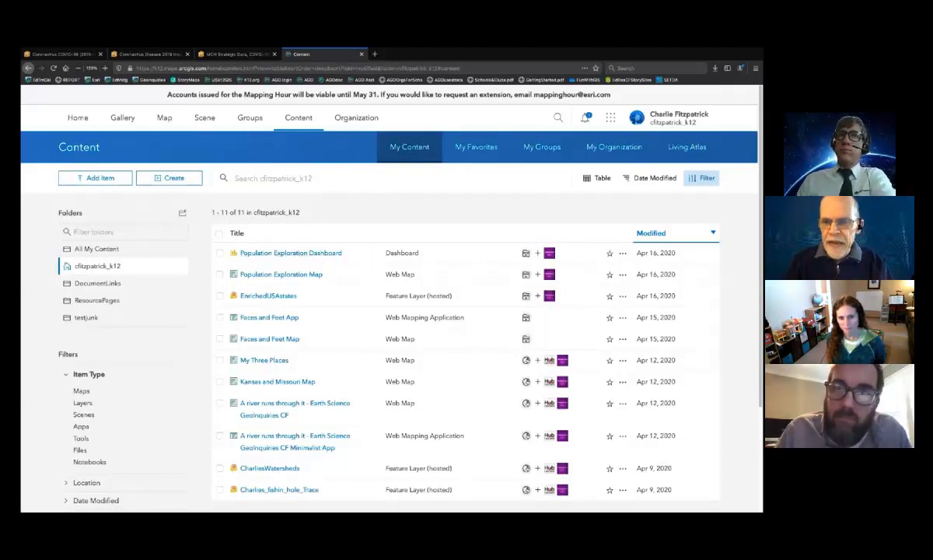
click(549, 252)
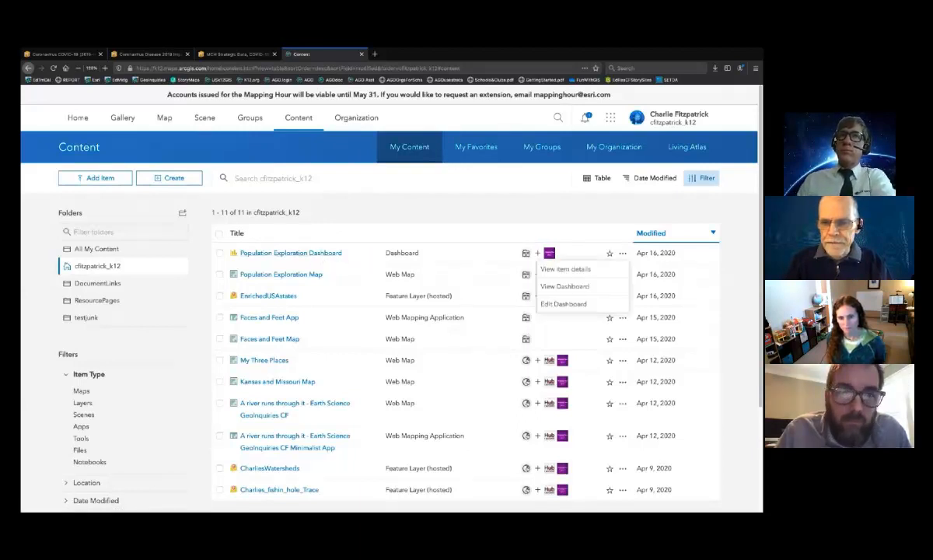
click(573, 288)
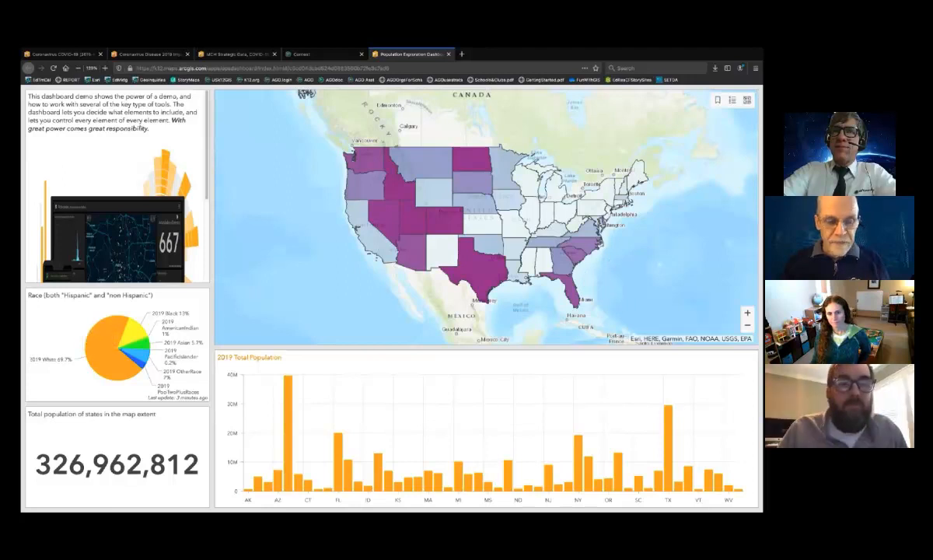
key(super+Tab)
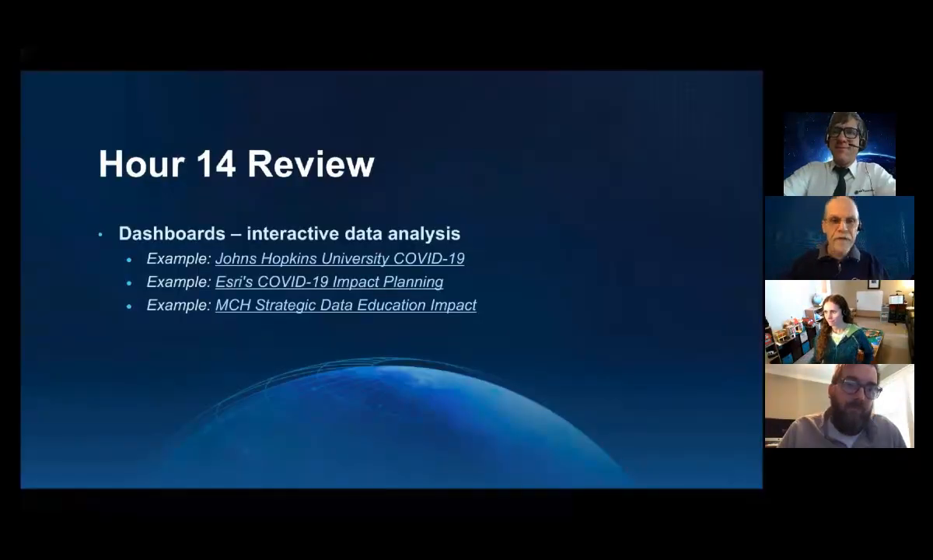